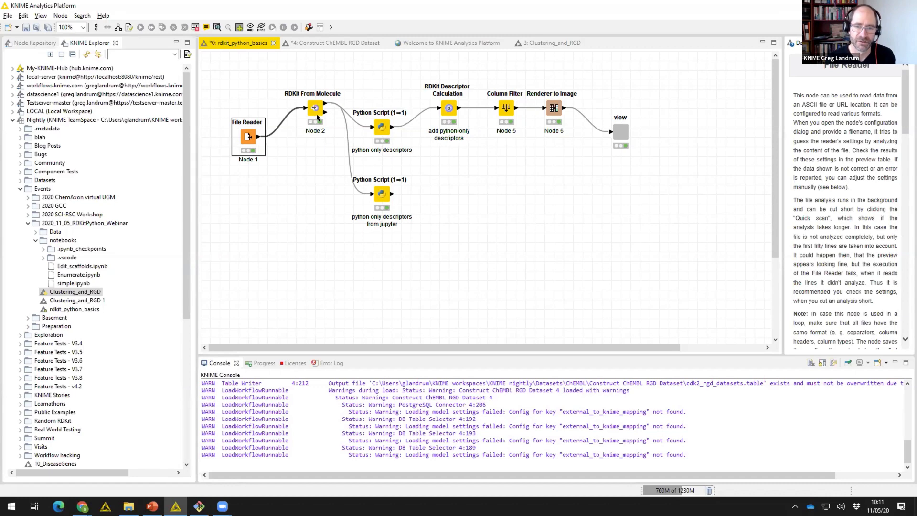
# Review the File Reader node's configuration for cdk2_rgd_dataset.csv and close it without changes.
pyautogui.click(316, 117)
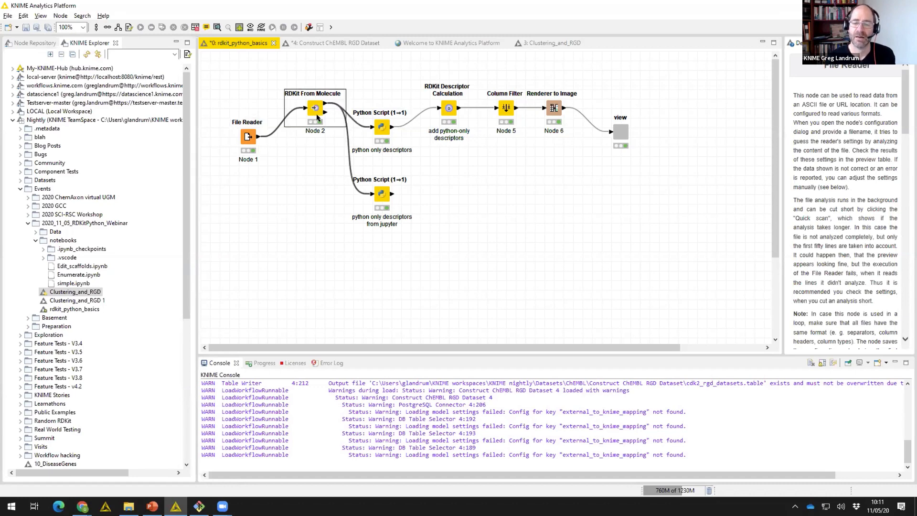
pyautogui.click(248, 140)
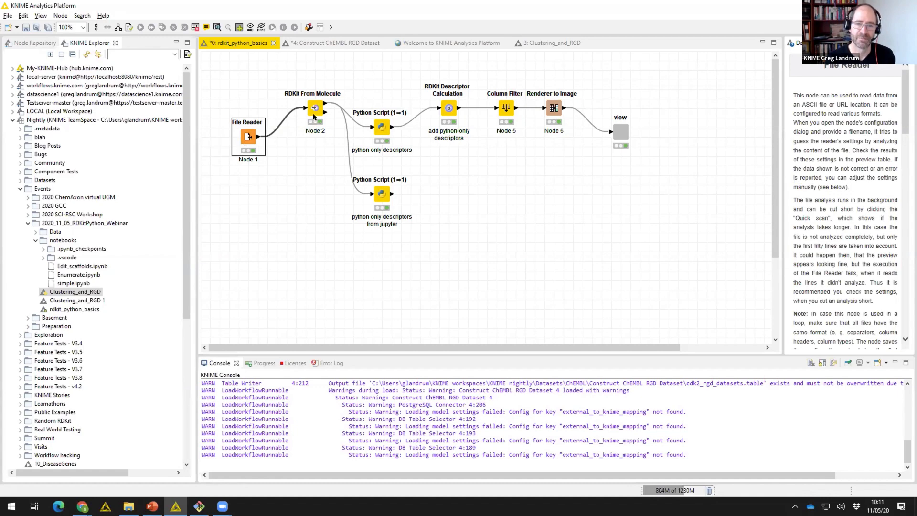
pyautogui.press('F6')
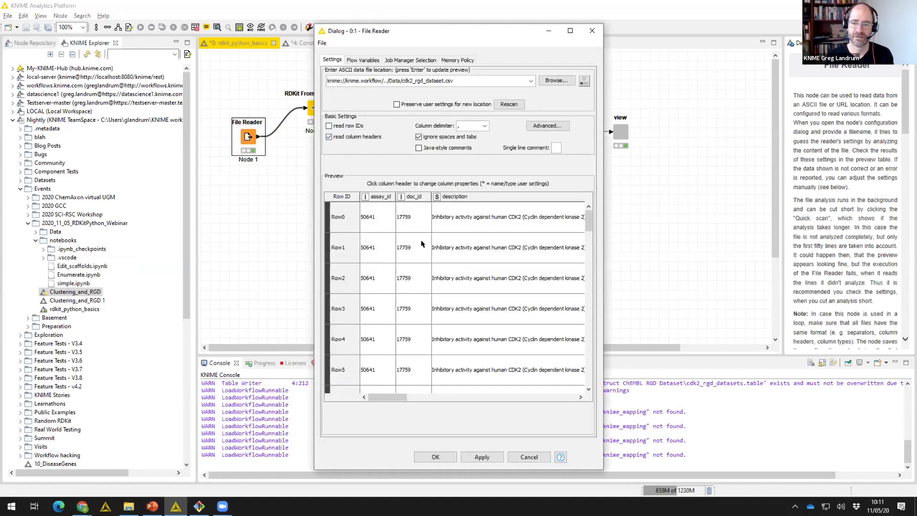
pyautogui.click(528, 457)
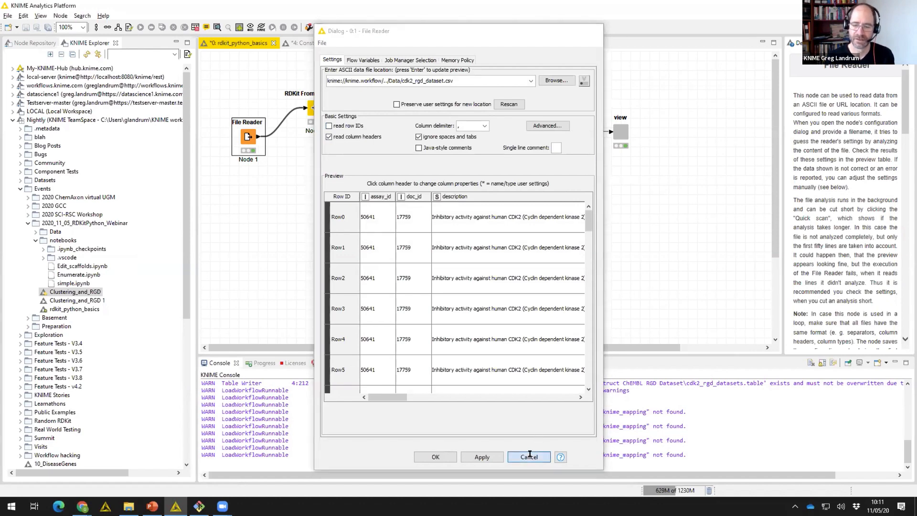
# Examine the output data of the RDKit From Molecule node, including its canonical SMILES and mol structure columns.
pyautogui.click(314, 112)
pyautogui.rightClick(313, 112)
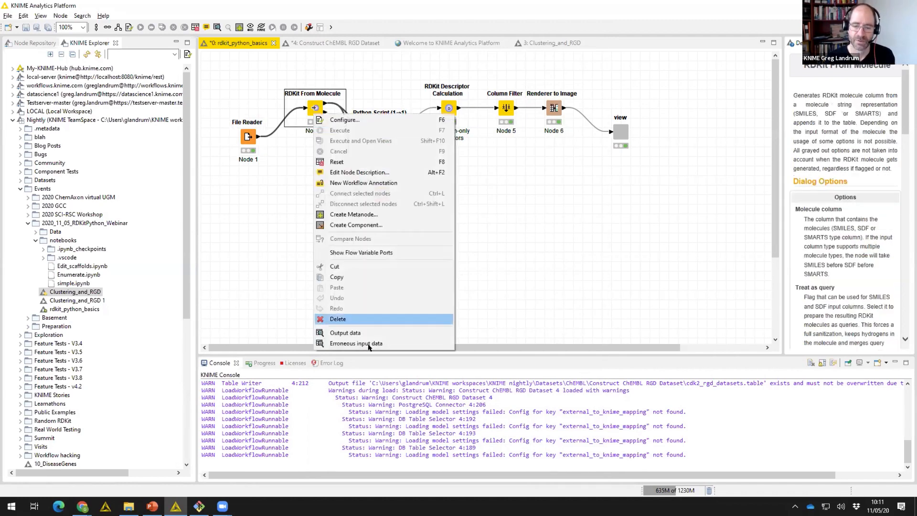
pyautogui.click(368, 337)
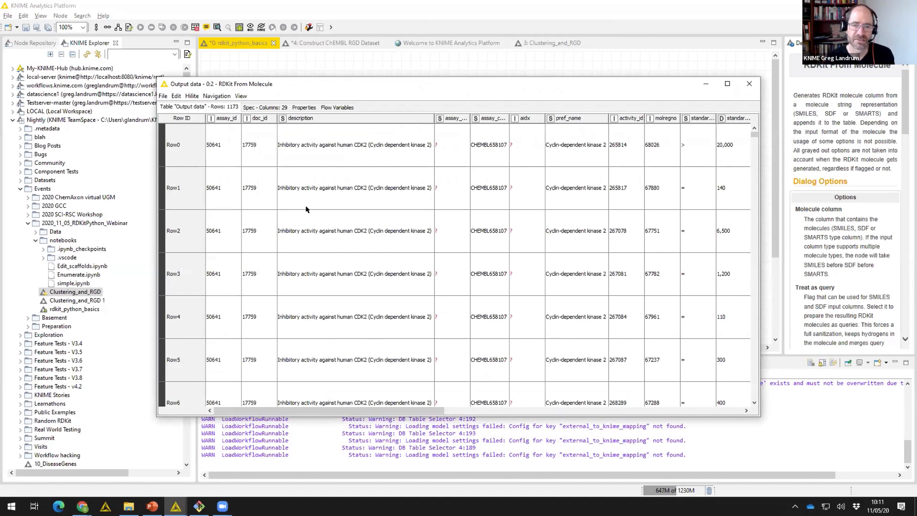
pyautogui.scroll(2, 309, 201)
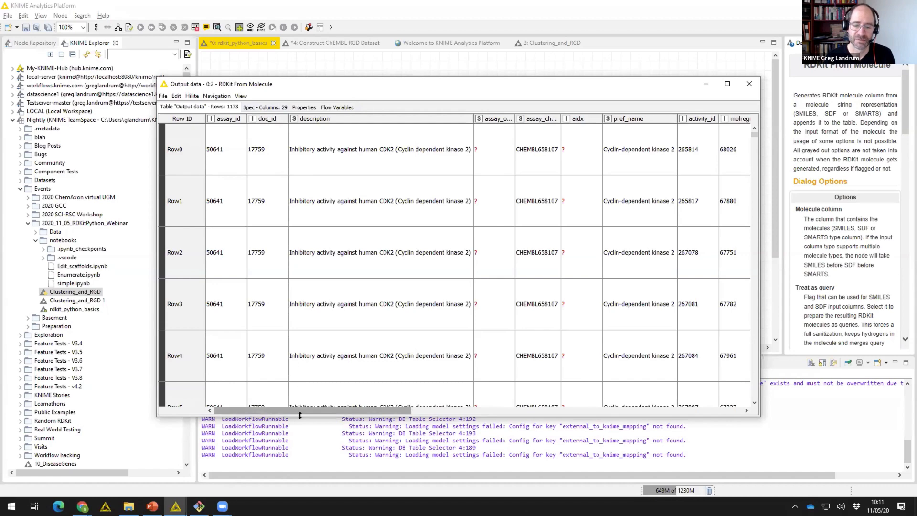
pyautogui.moveTo(306, 411); pyautogui.dragTo(637, 403)
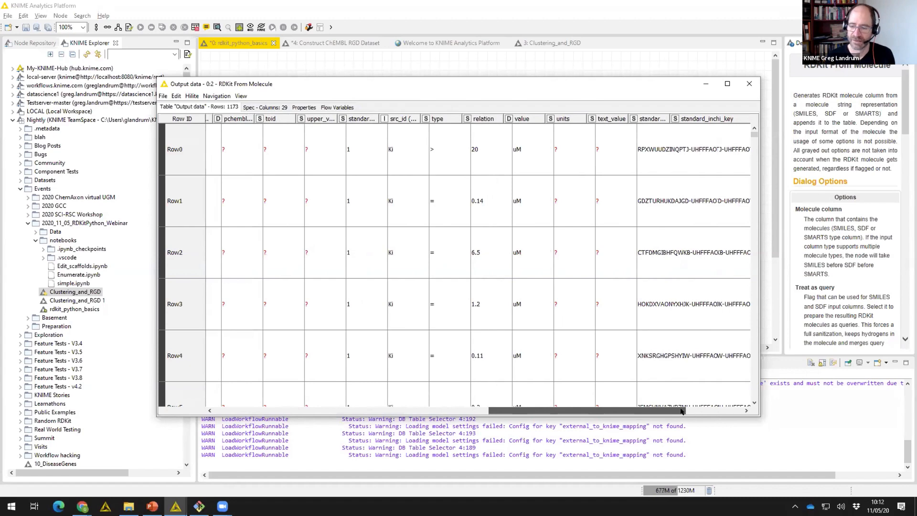
pyautogui.click(711, 411)
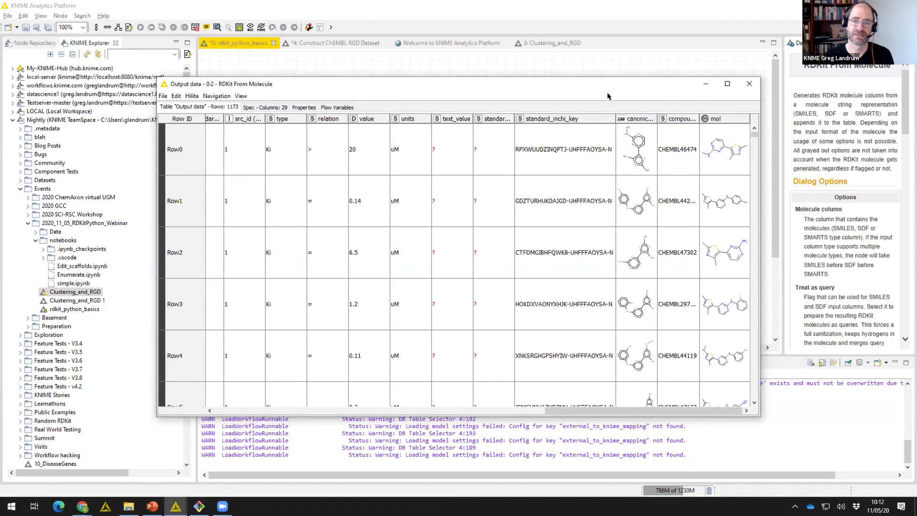
pyautogui.moveTo(608, 96); pyautogui.dragTo(496, 63)
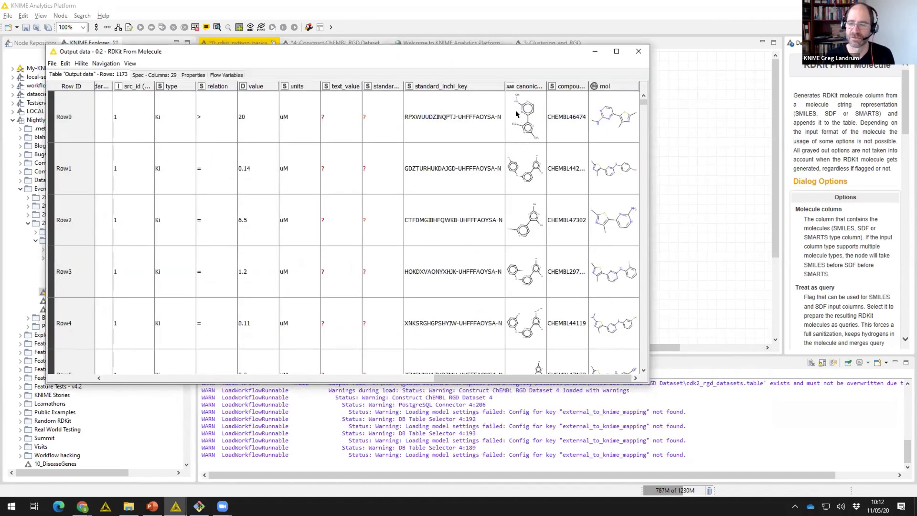
pyautogui.scroll(-1, 616, 133)
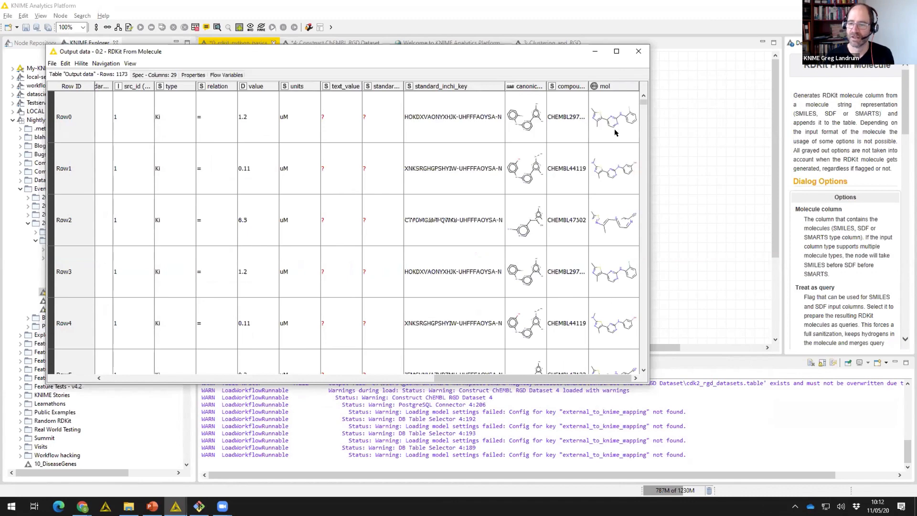
pyautogui.scroll(-5, 616, 133)
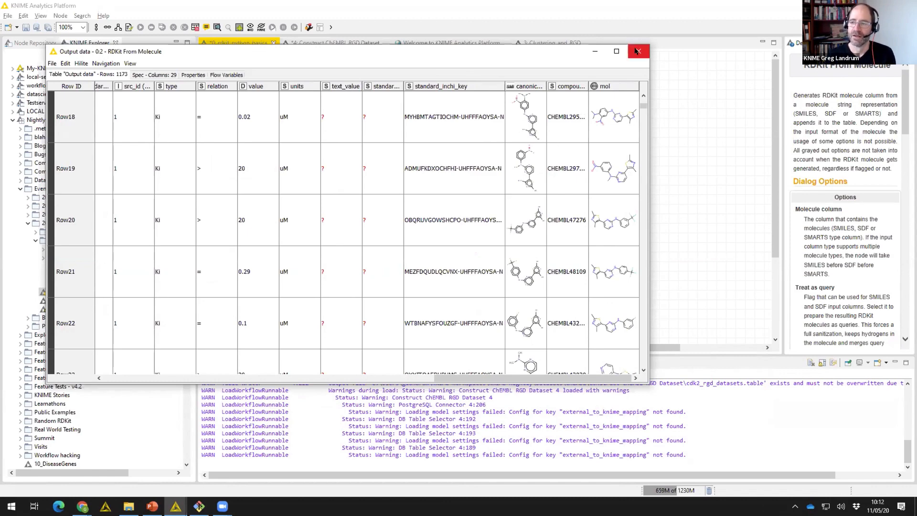
pyautogui.click(637, 51)
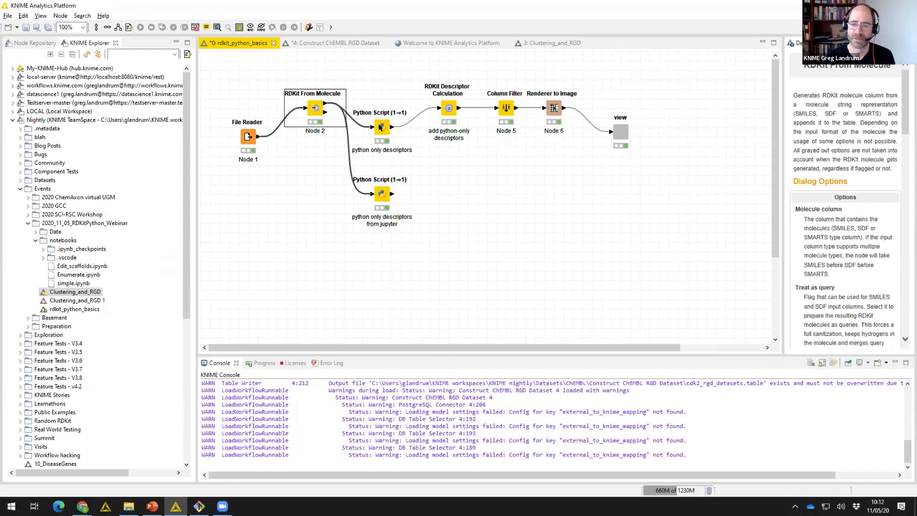
# Open the script of the Python Script node labelled "python only descriptors" for review.
pyautogui.click(378, 190)
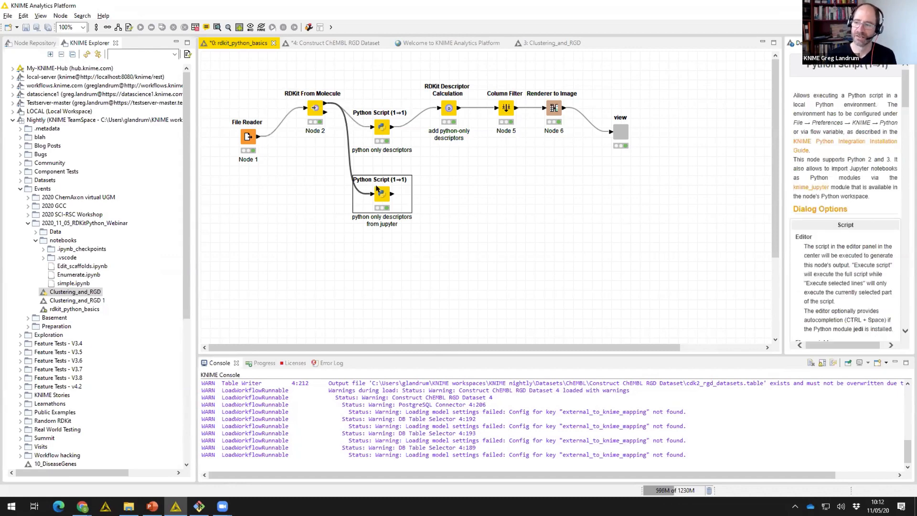
pyautogui.click(382, 128)
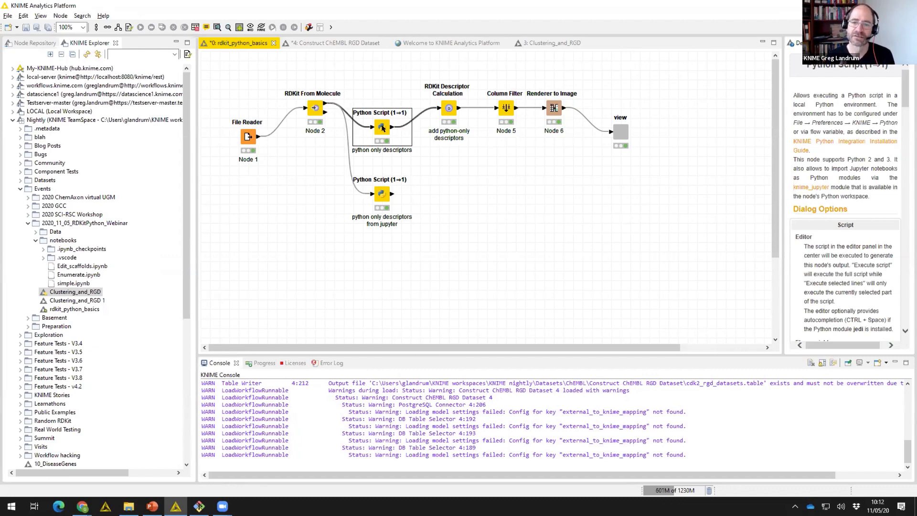
pyautogui.doubleClick(382, 127)
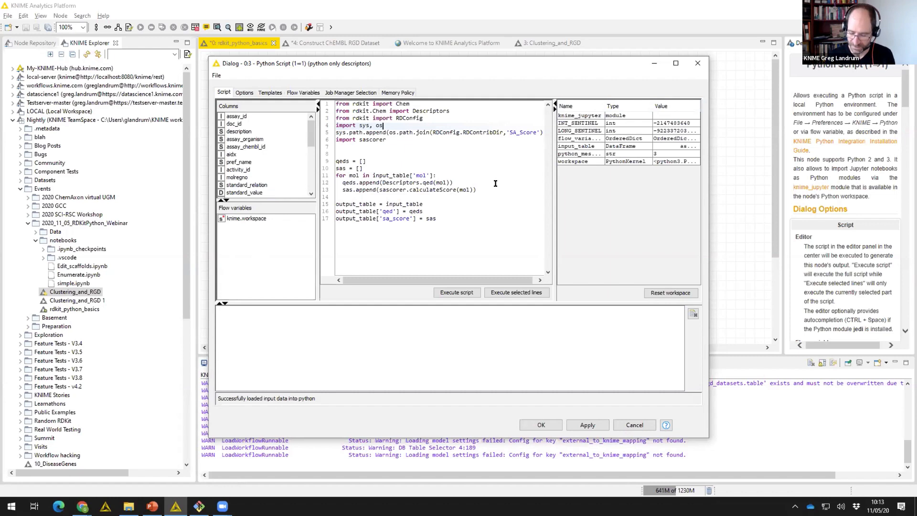
pyautogui.press('Up')
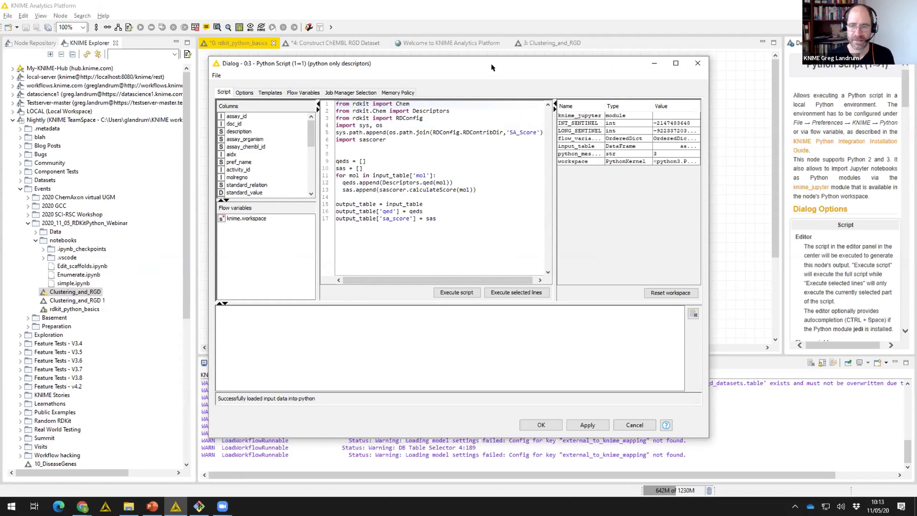
pyautogui.moveTo(491, 67); pyautogui.dragTo(499, 193)
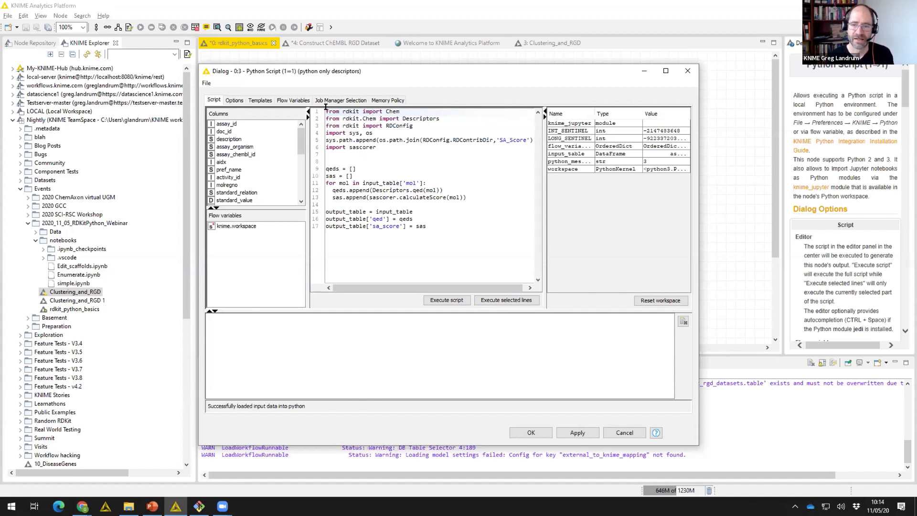
pyautogui.press('Return')
pyautogui.press('Return')
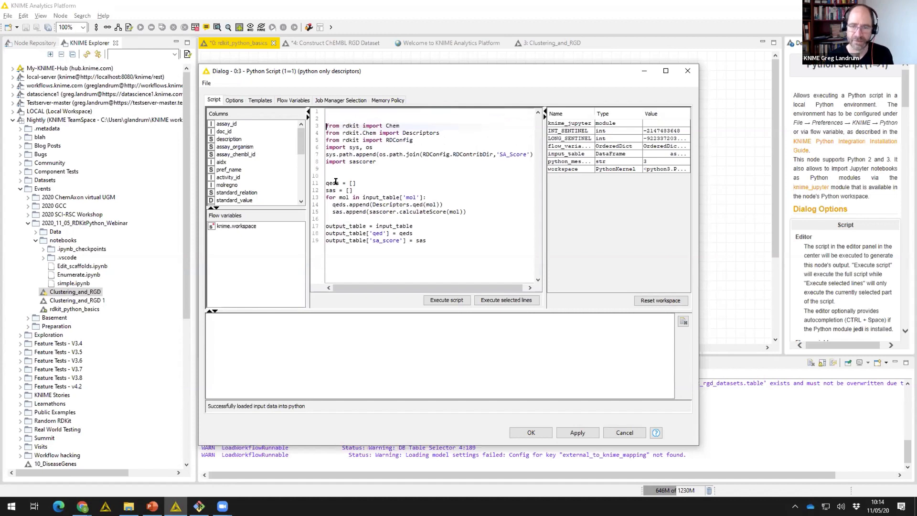
pyautogui.press('Up')
pyautogui.press('Up')
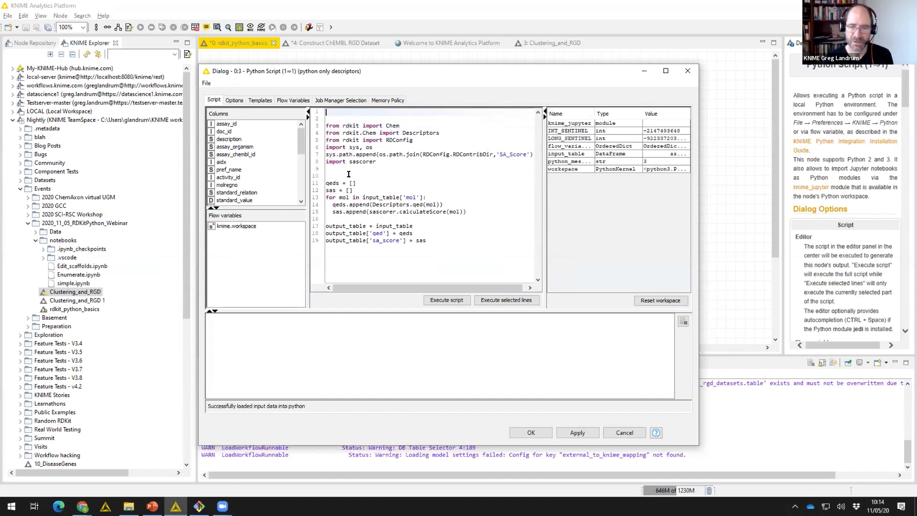
pyautogui.press('Down')
pyautogui.press('Down')
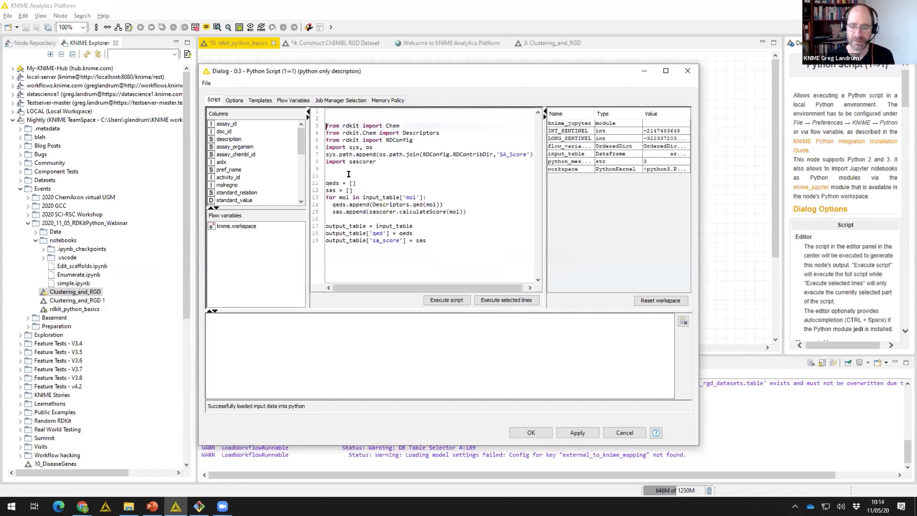
pyautogui.press('Up')
pyautogui.press('Up')
pyautogui.press('Delete')
pyautogui.press('Delete')
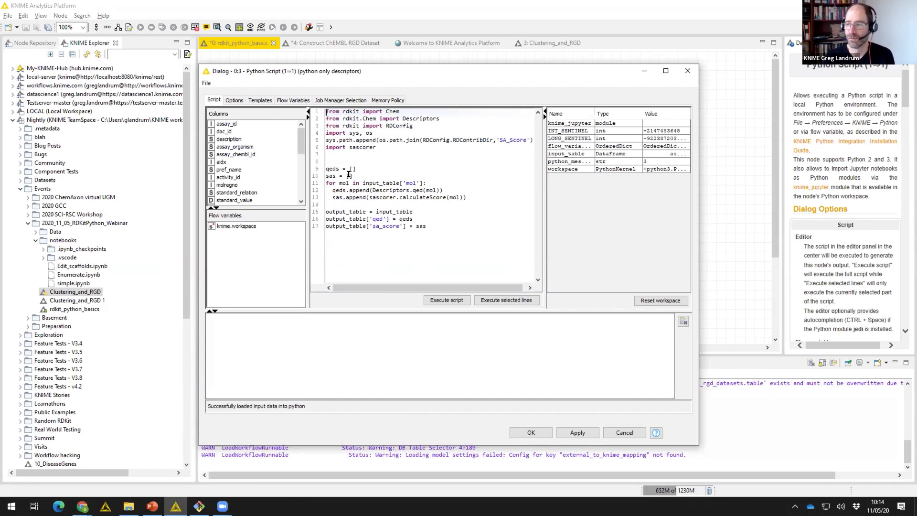
# Walk through the script's import lines, the qeds list and the loop over the mol column.
pyautogui.press('Down')
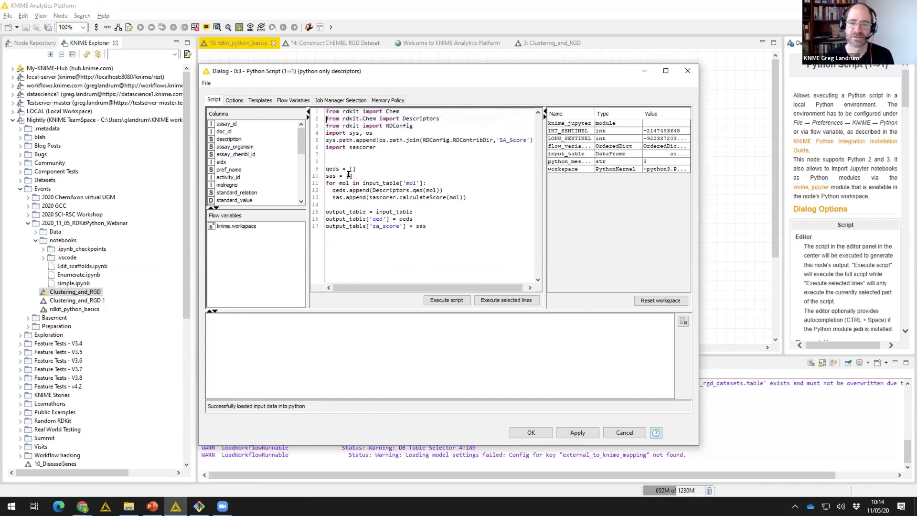
pyautogui.press('Down')
pyautogui.press('Down')
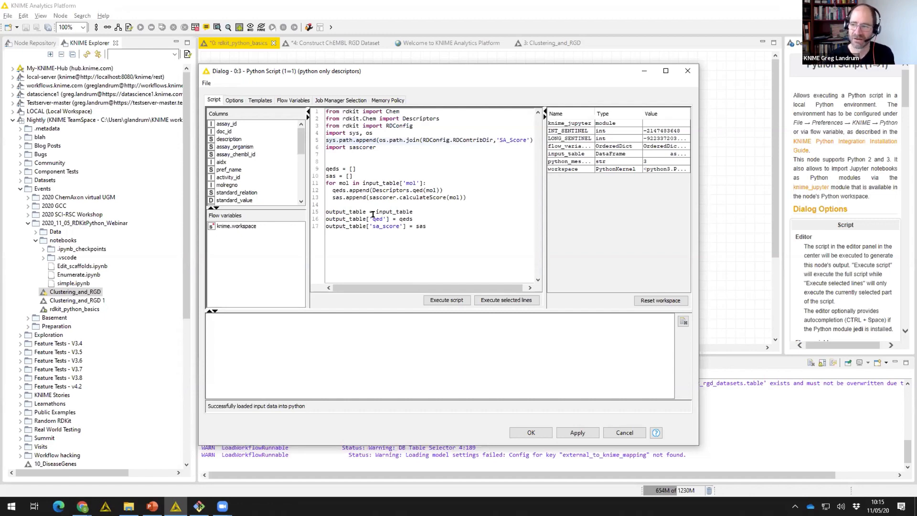
pyautogui.click(333, 169)
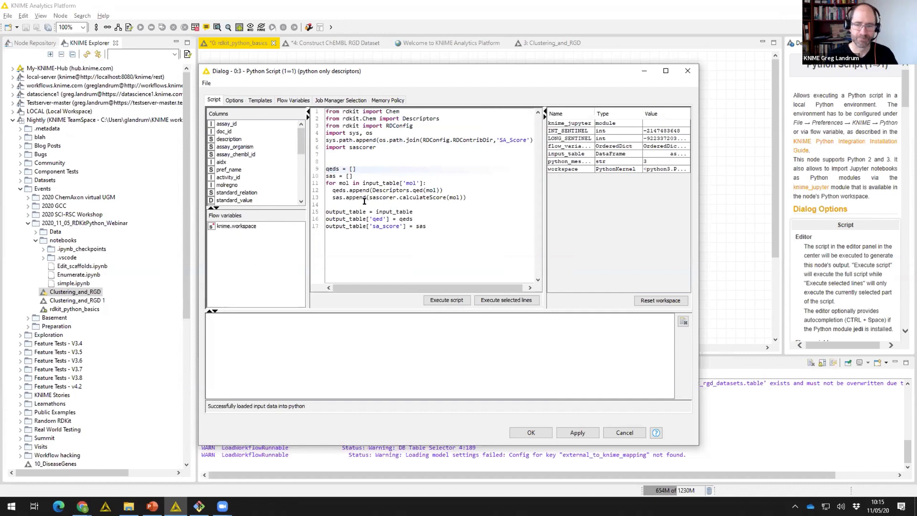
pyautogui.click(377, 184)
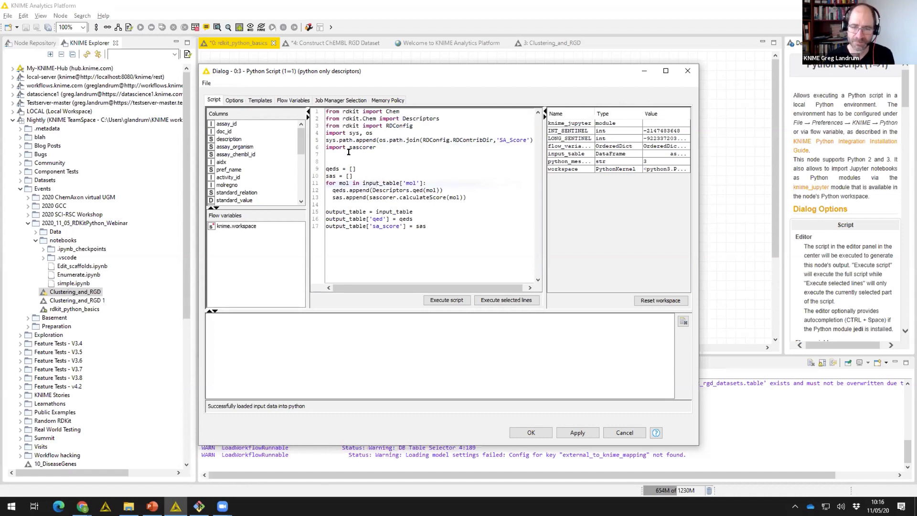
# Add the line for mol in input_table['mol']: above the qeds list, inserting the mol reference from the input columns.
pyautogui.press('Up')
pyautogui.press('Up')
pyautogui.press('Up')
pyautogui.press('Return')
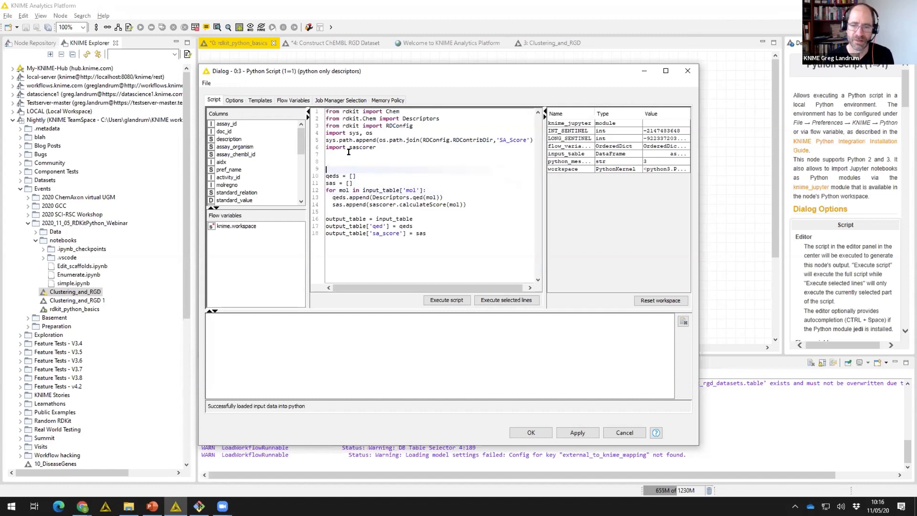
pyautogui.press('Up')
pyautogui.write('for mol in i')
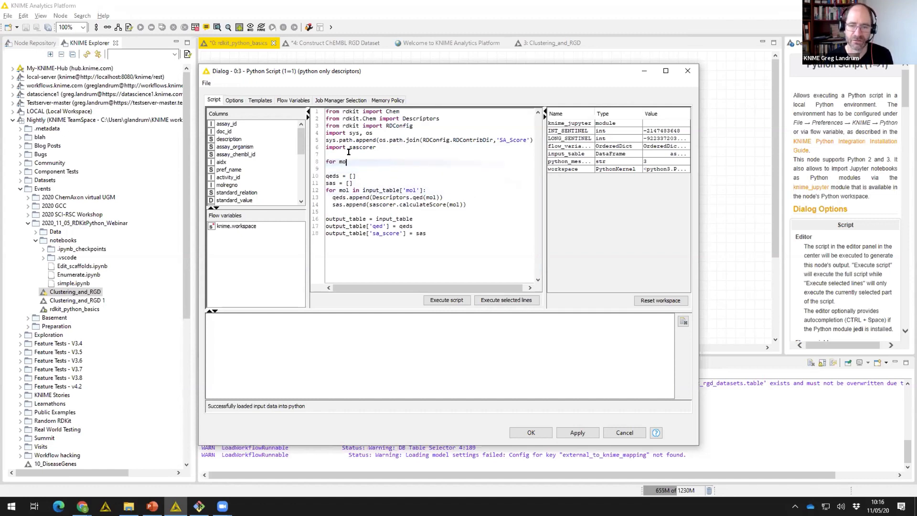
pyautogui.press('BackSpace')
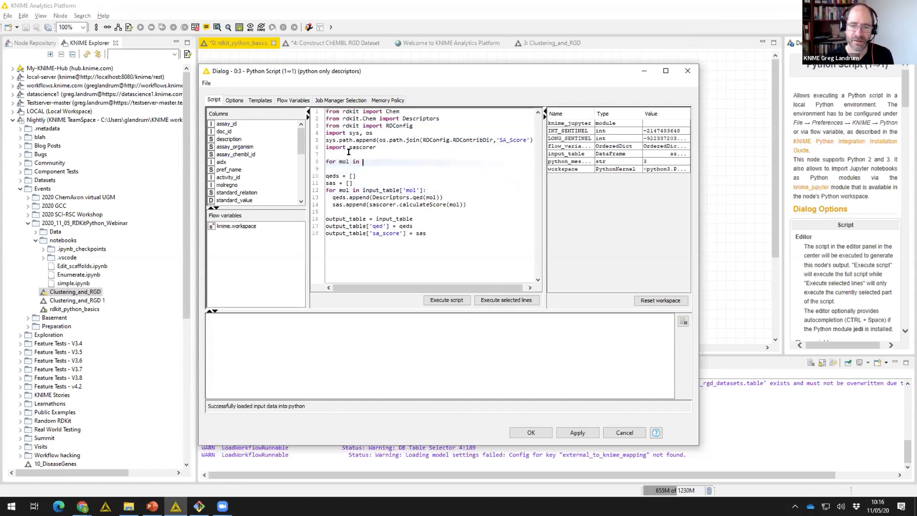
pyautogui.moveTo(299, 150); pyautogui.dragTo(302, 192)
pyautogui.doubleClick(224, 201)
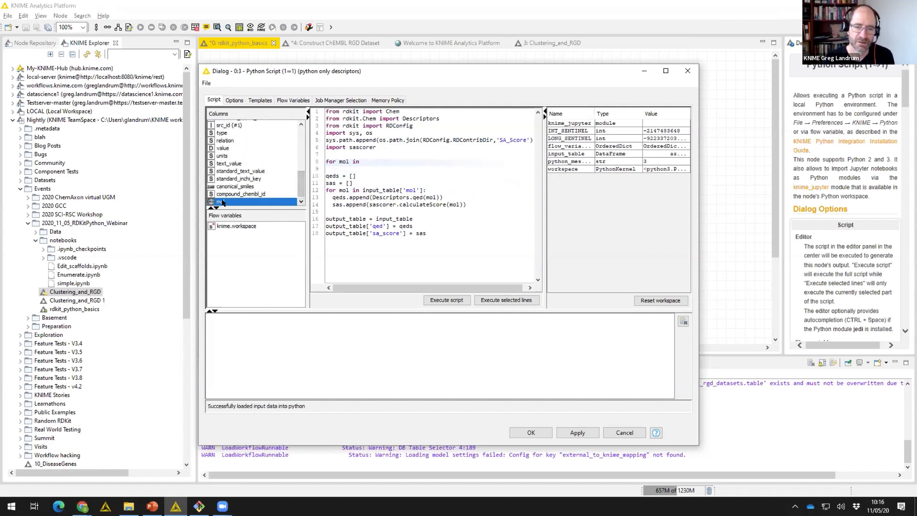
pyautogui.write(':')
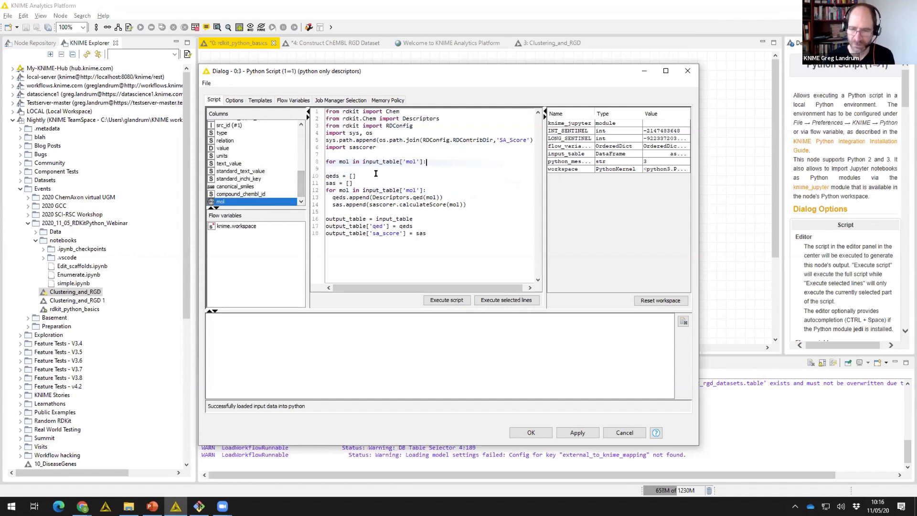
# Delete the extra for mol in input_table['mol']: line and the blank lines above the qeds list.
pyautogui.hotkey('shift', 'Left')
pyautogui.hotkey('shift', 'Left')
pyautogui.hotkey('shift', 'Left')
pyautogui.hotkey('shift', 'Left')
pyautogui.hotkey('shift', 'Left')
pyautogui.hotkey('shift', 'Left')
pyautogui.hotkey('shift', 'Left')
pyautogui.hotkey('shift', 'Left')
pyautogui.hotkey('shift', 'Left')
pyautogui.hotkey('shift', 'Left')
pyautogui.hotkey('shift', 'Left')
pyautogui.hotkey('shift', 'Left')
pyautogui.hotkey('shift', 'Left')
pyautogui.hotkey('shift', 'Left')
pyautogui.hotkey('shift', 'Left')
pyautogui.hotkey('shift', 'Left')
pyautogui.hotkey('shift', 'Left')
pyautogui.hotkey('shift', 'Left')
pyautogui.hotkey('shift', 'Left')
pyautogui.hotkey('shift', 'Left')
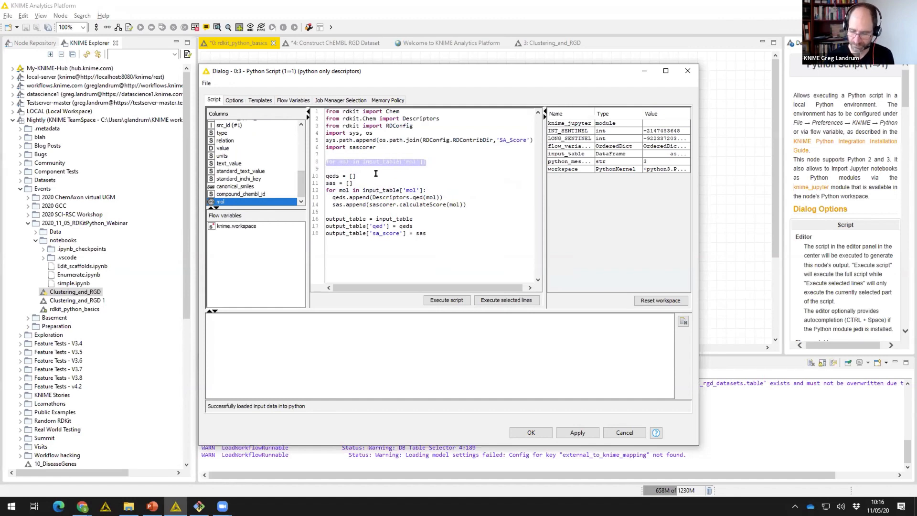
pyautogui.press('Delete')
pyautogui.press('Delete')
pyautogui.press('Delete')
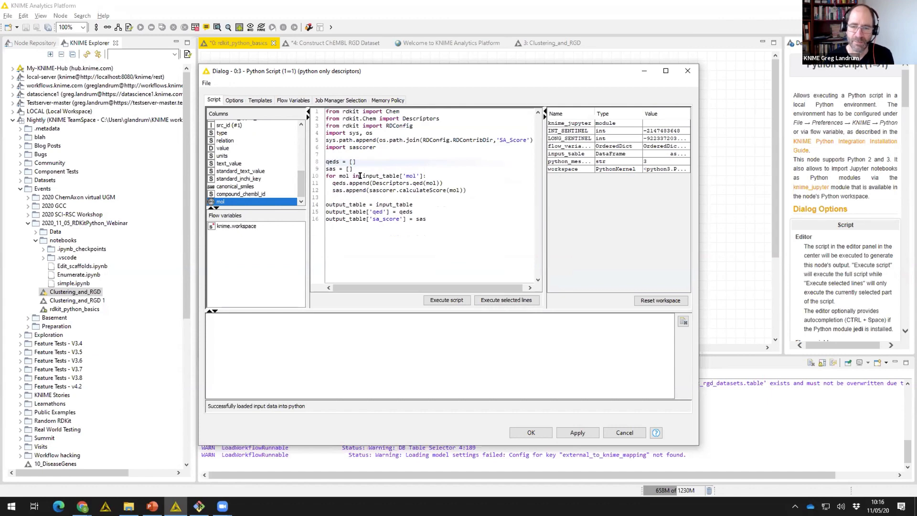
# Examine the Descriptors.qed(mol) call inside the molecule loop.
pyautogui.click(388, 182)
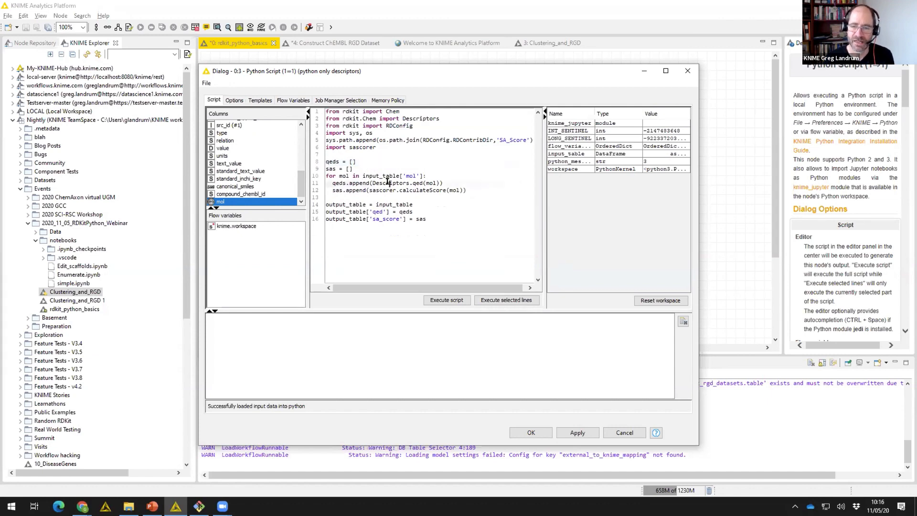
pyautogui.click(420, 183)
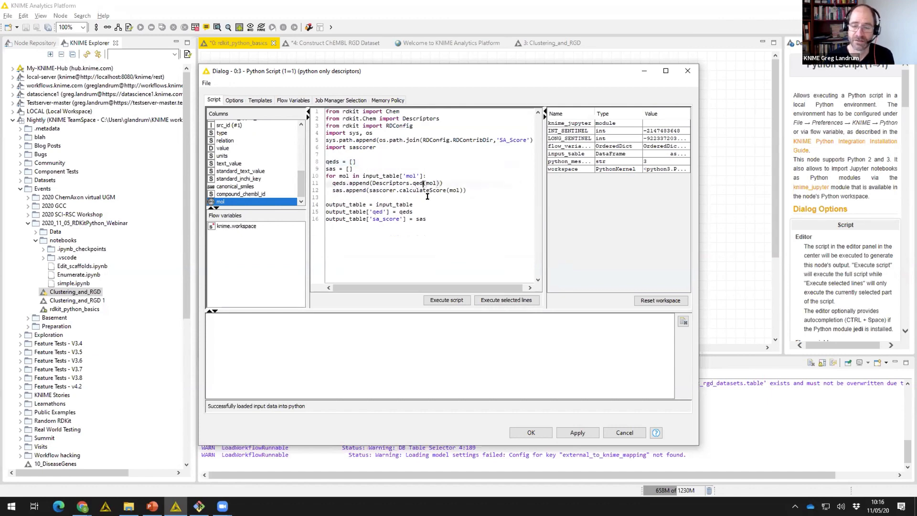
# Examine the Descriptors.qed(mol) and sascorer.calculateScore(mol) calls inside the molecule loop.
pyautogui.press('Left')
pyautogui.press('Left')
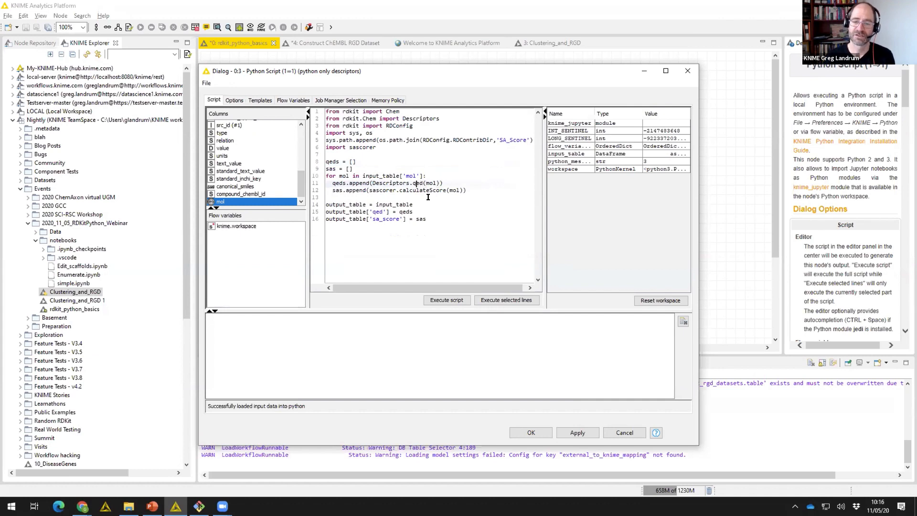
pyautogui.press('Down')
pyautogui.press('Left')
pyautogui.press('Left')
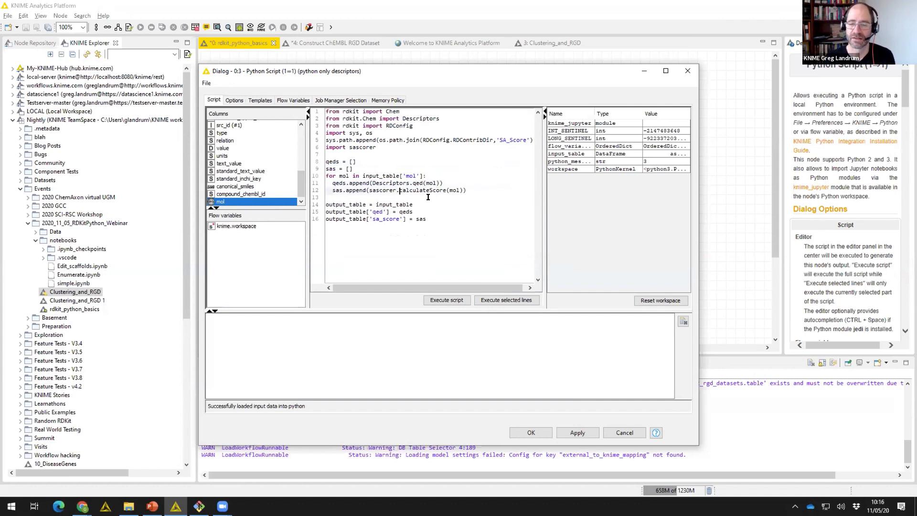
pyautogui.press('Left')
pyautogui.press('Left')
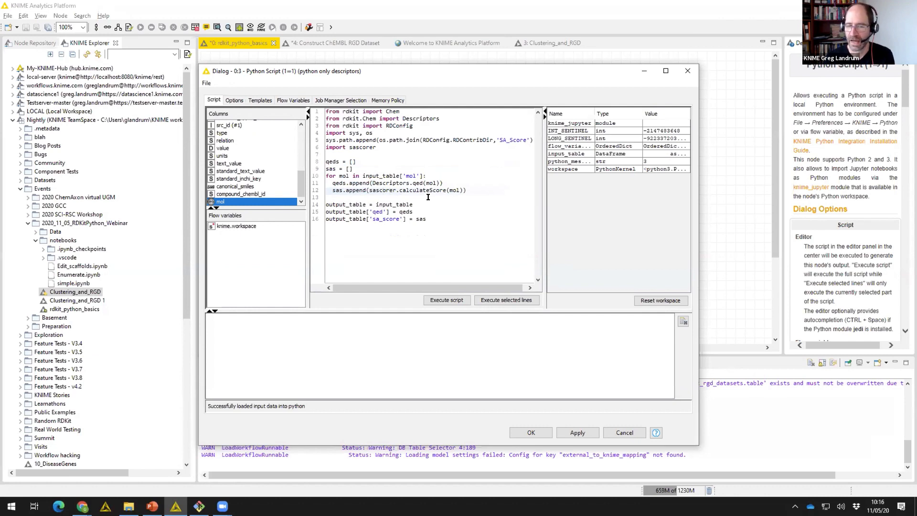
pyautogui.press('Left')
# Walk through the output_table lines that copy the input table and assign the qed and sa_score columns.
pyautogui.press('Down')
pyautogui.press('Down')
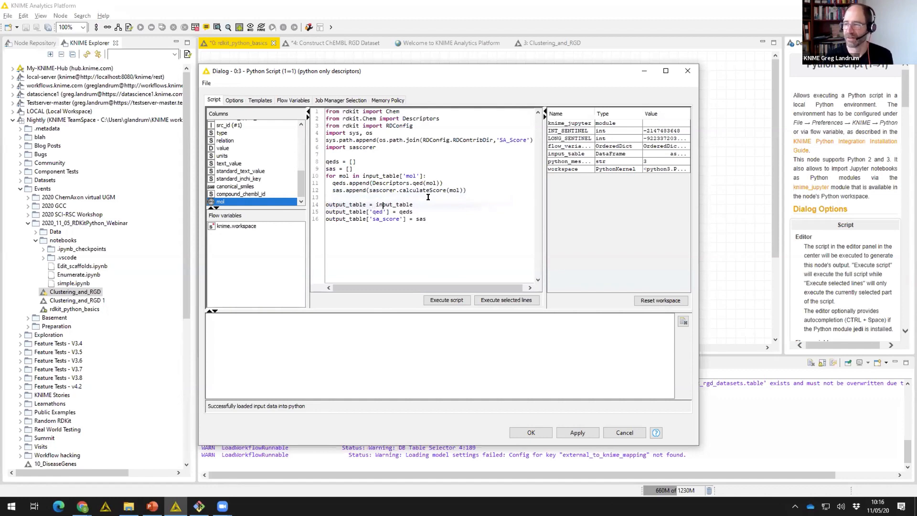
pyautogui.press('Down')
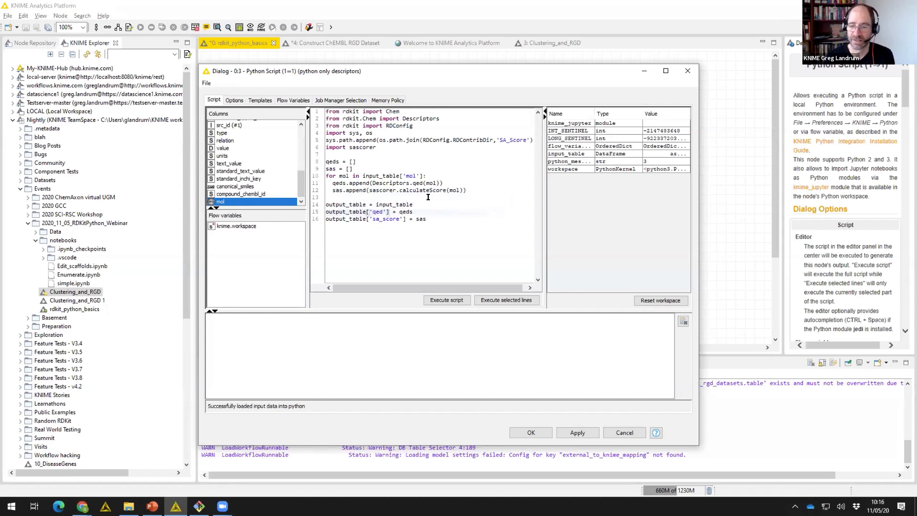
pyautogui.press('Right')
pyautogui.press('Right')
pyautogui.press('Right')
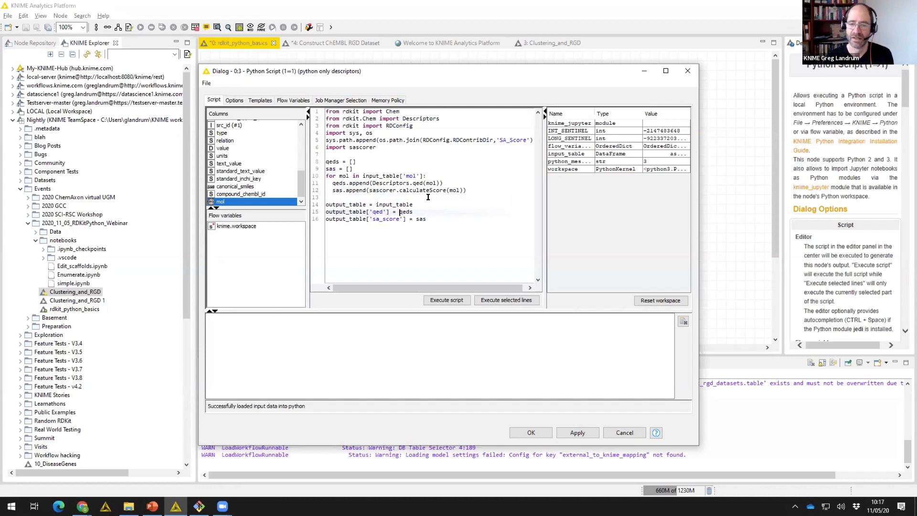
pyautogui.press('Down')
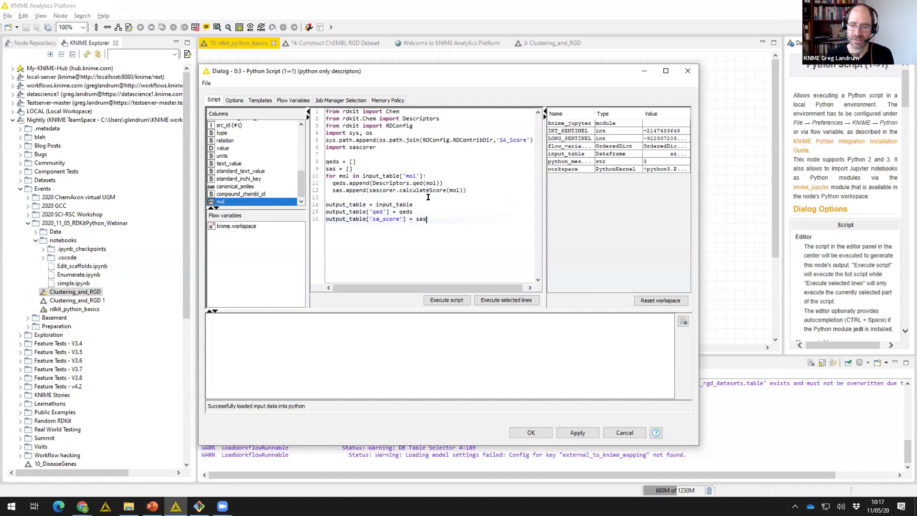
# Add the line output_table.head() at the end of the script and execute the whole script.
pyautogui.press('Return')
pyautogui.write('outpt_')
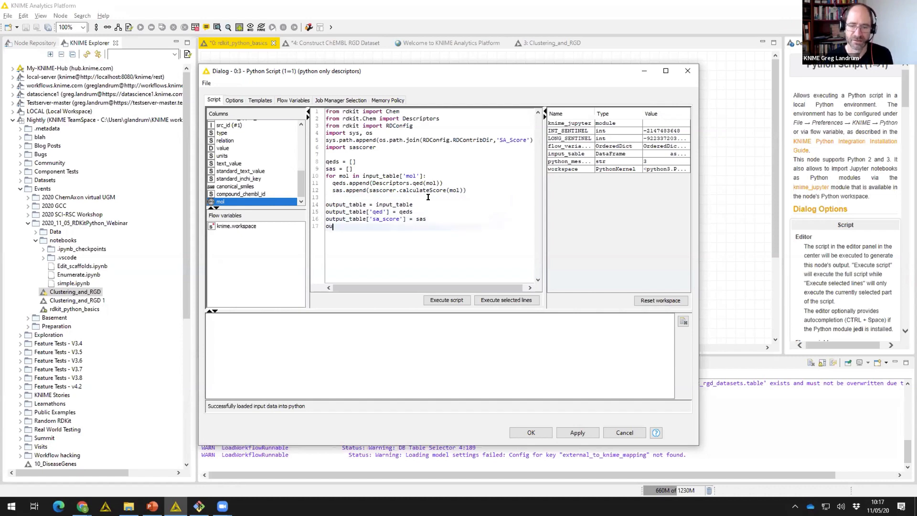
pyautogui.press('BackSpace')
pyautogui.press('BackSpace')
pyautogui.write('ut_')
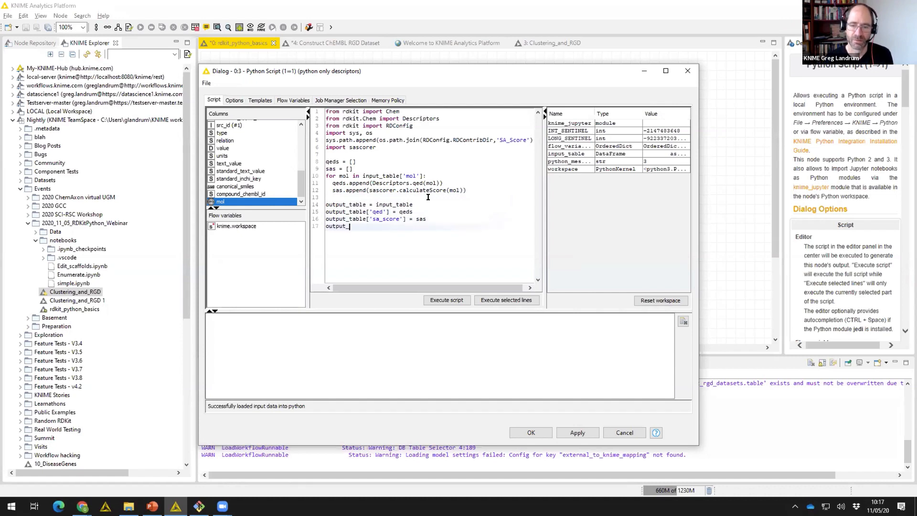
pyautogui.write('table.head()')
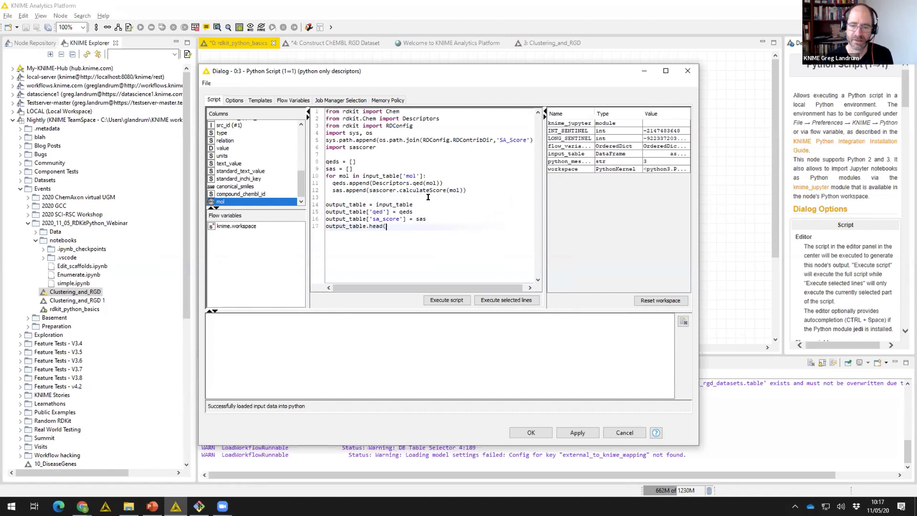
pyautogui.click(439, 302)
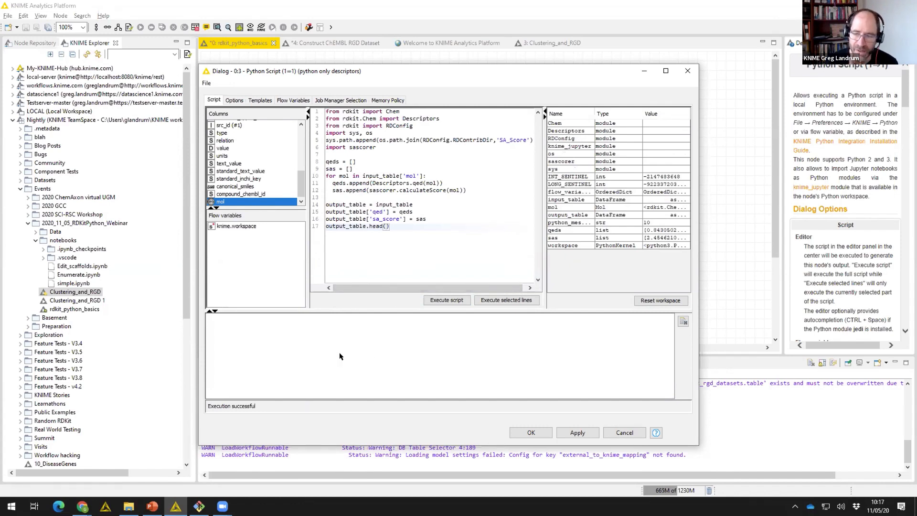
# Wrap the last line as print(output_table.head()) and execute the script again.
pyautogui.click(329, 224)
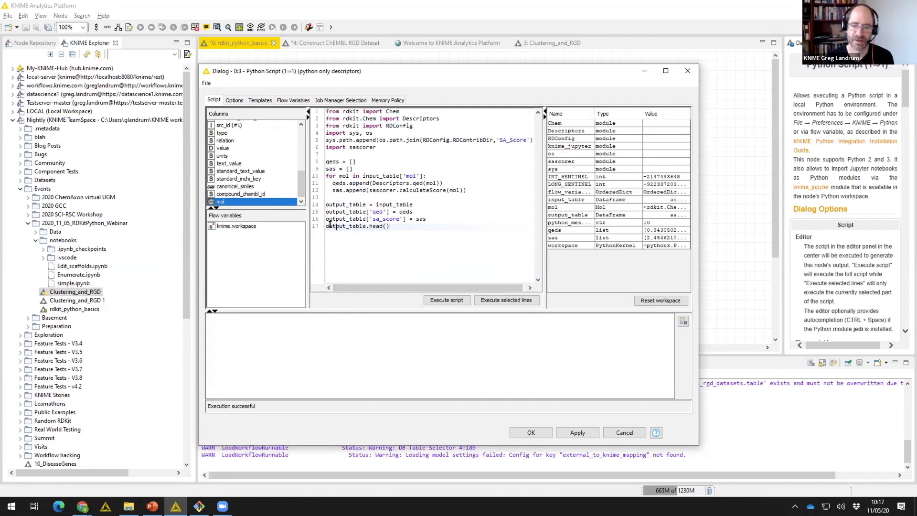
pyautogui.write('print(')
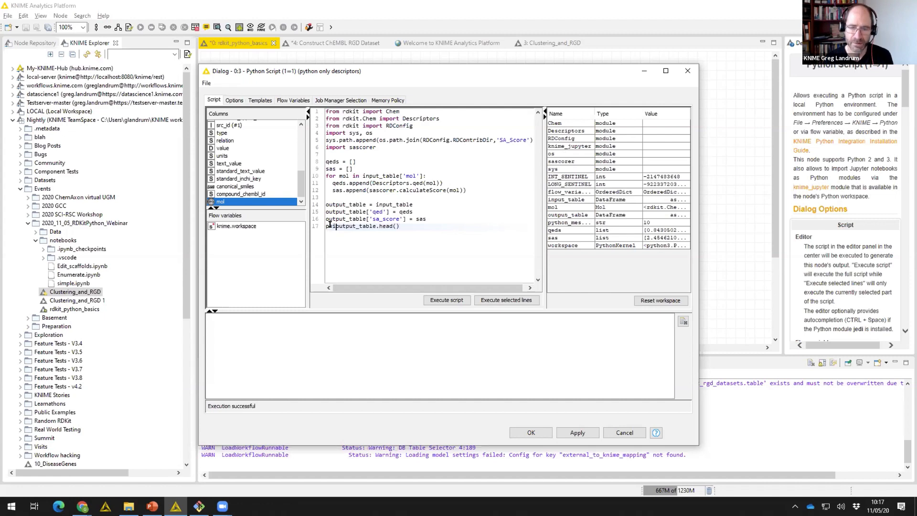
pyautogui.click(415, 224)
pyautogui.write(')')
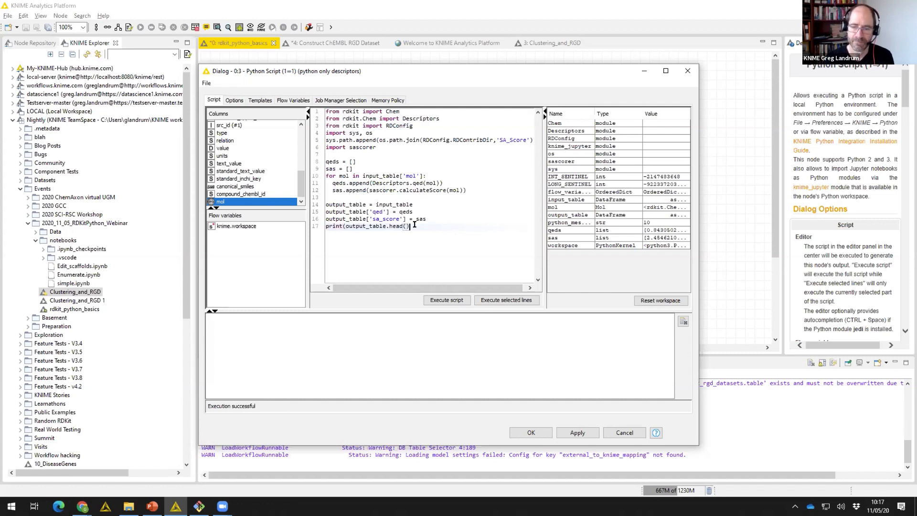
pyautogui.click(438, 300)
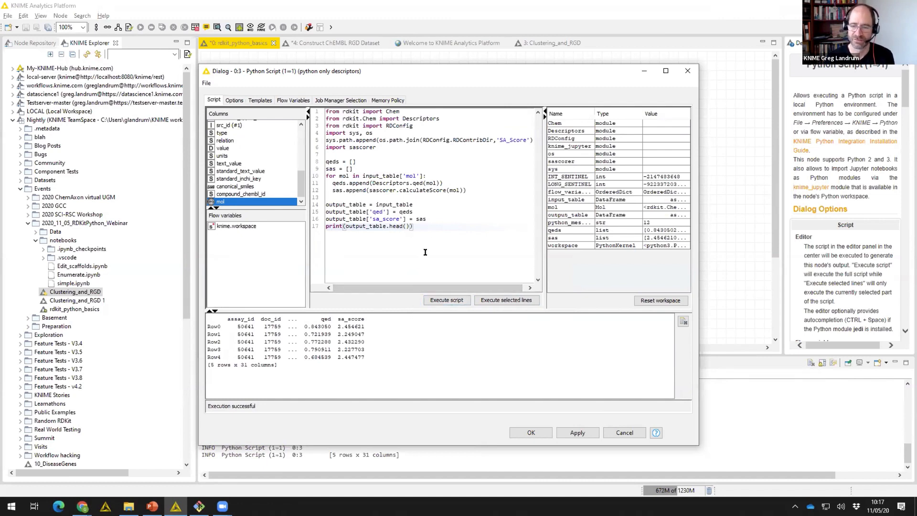
# Delete the print(output_table.head()) line and close the Python Script dialog without saving the changes.
pyautogui.doubleClick(391, 224)
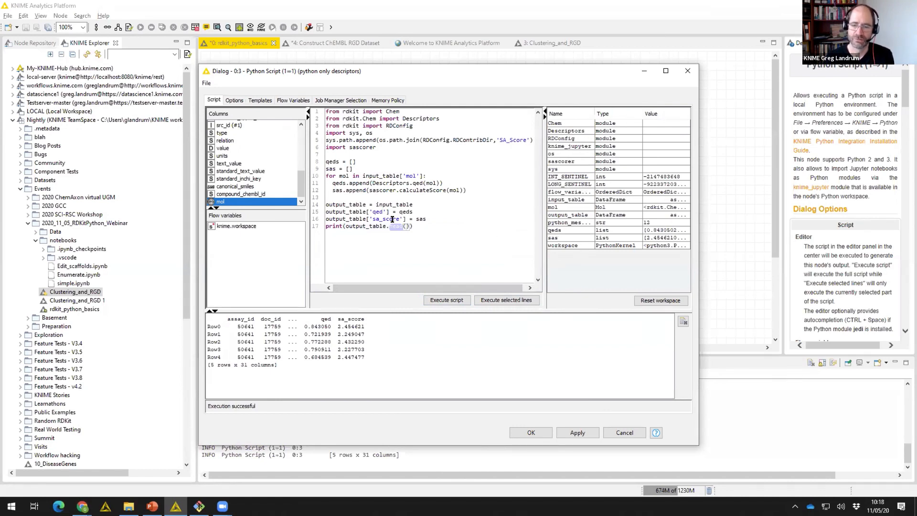
pyautogui.doubleClick(344, 225)
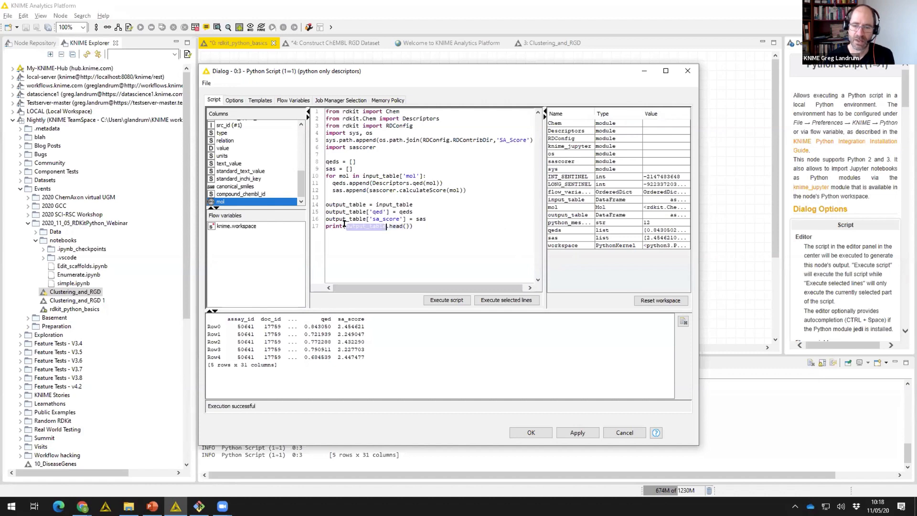
pyautogui.click(344, 223)
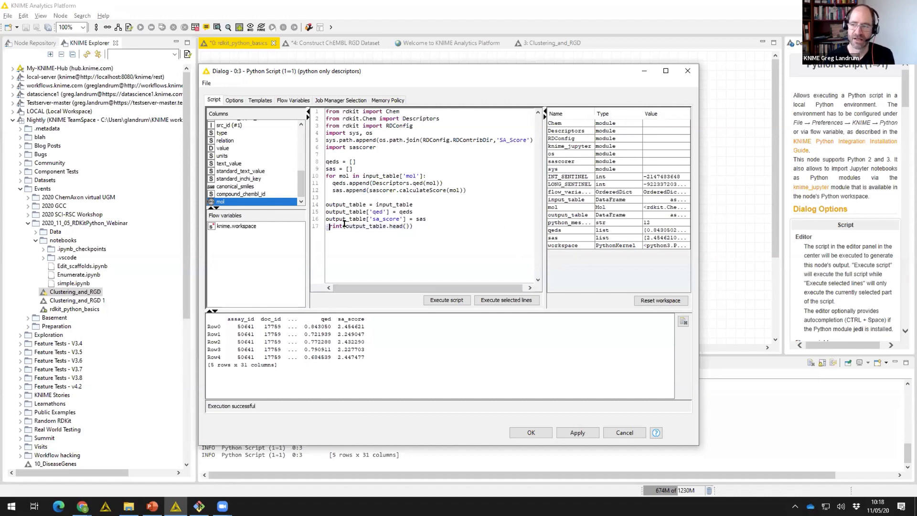
pyautogui.hotkey('shift', 'Right')
pyautogui.hotkey('shift', 'Right')
pyautogui.hotkey('shift', 'Right')
pyautogui.hotkey('shift', 'Right')
pyautogui.hotkey('shift', 'Right')
pyautogui.hotkey('shift', 'Right')
pyautogui.hotkey('shift', 'Right')
pyautogui.hotkey('shift', 'Right')
pyautogui.hotkey('shift', 'Right')
pyautogui.hotkey('shift', 'Right')
pyautogui.hotkey('shift', 'Right')
pyautogui.hotkey('shift', 'Right')
pyautogui.hotkey('shift', 'Right')
pyautogui.hotkey('shift', 'Right')
pyautogui.hotkey('shift', 'Right')
pyautogui.hotkey('shift', 'Right')
pyautogui.hotkey('shift', 'Right')
pyautogui.hotkey('shift', 'Right')
pyautogui.hotkey('shift', 'Right')
pyautogui.hotkey('shift', 'Right')
pyautogui.press('BackSpace')
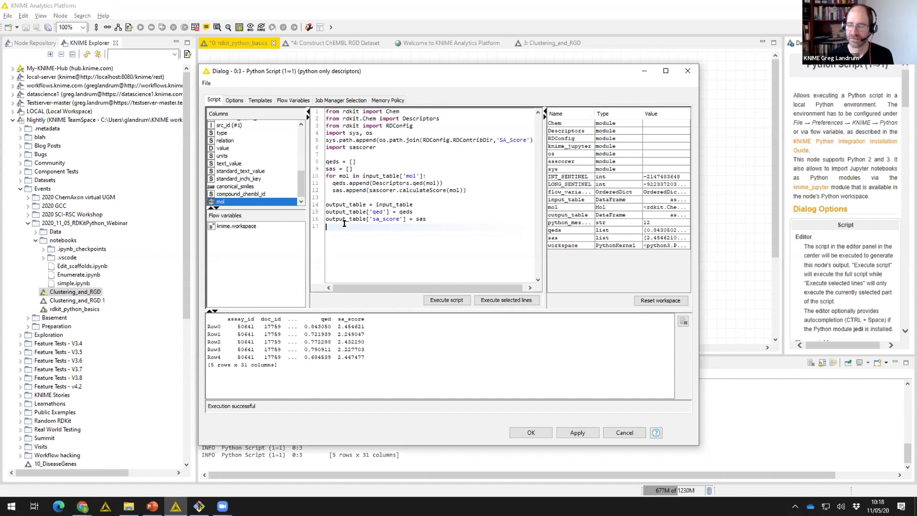
pyautogui.click(623, 432)
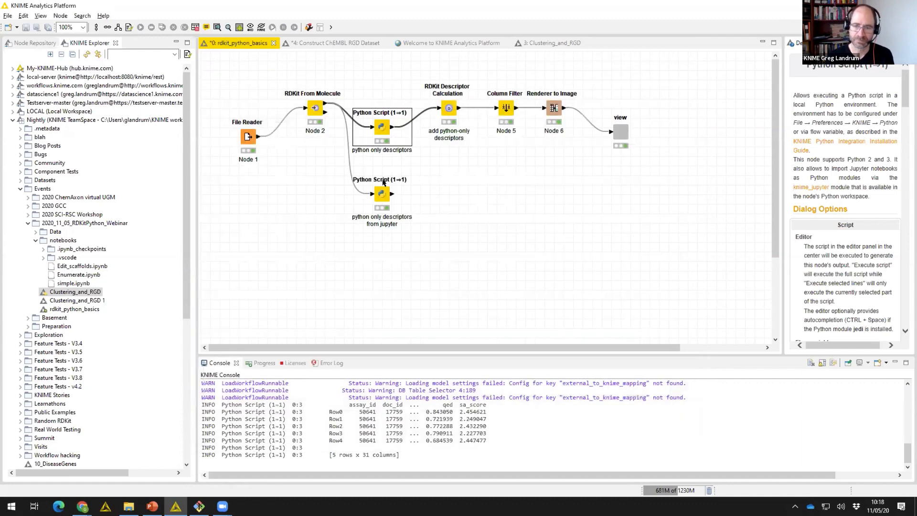
# Open KNIME's Python preferences and review the Conda environment configuration.
pyautogui.click(437, 187)
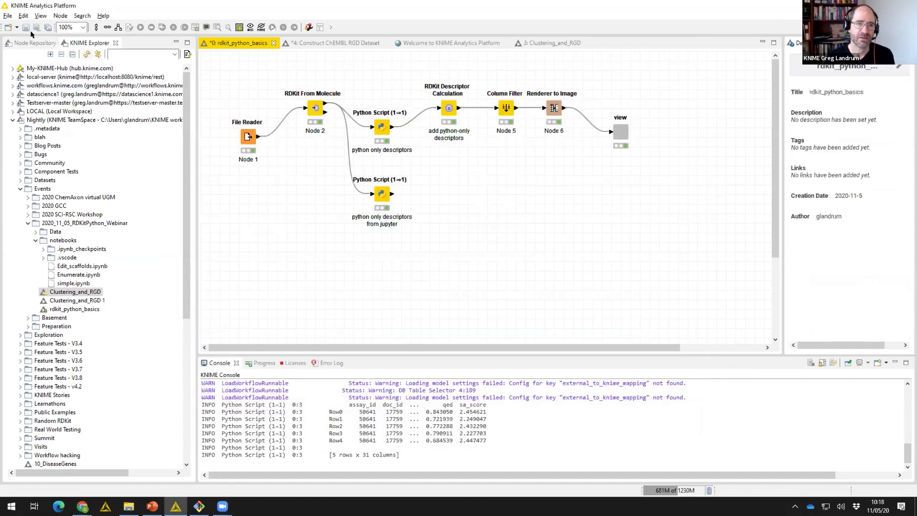
pyautogui.click(7, 17)
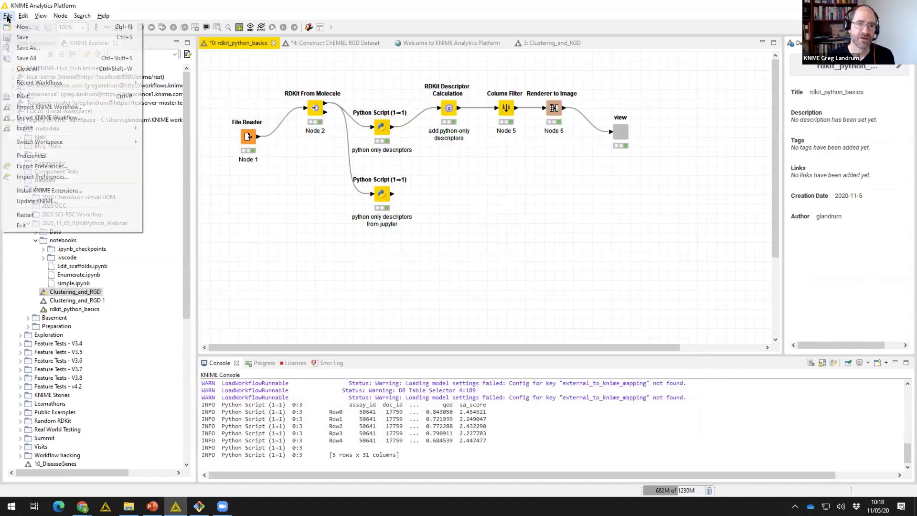
pyautogui.click(31, 155)
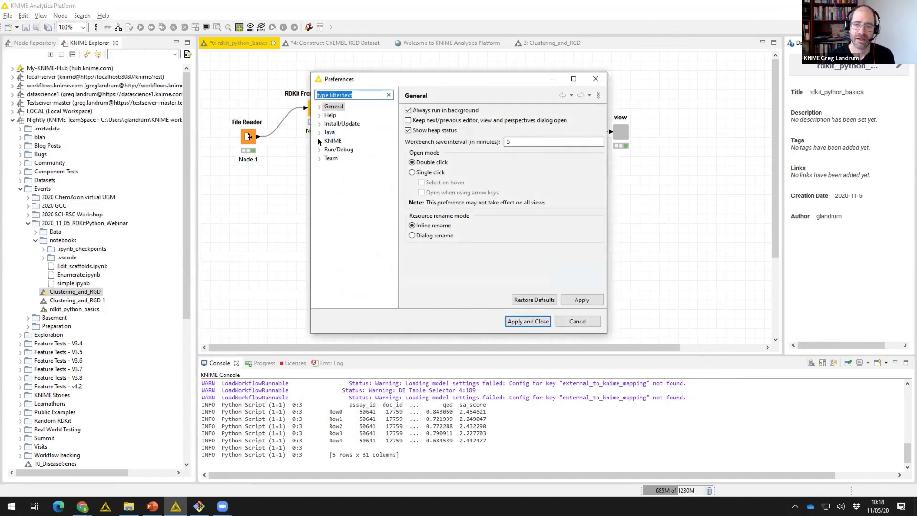
pyautogui.click(319, 141)
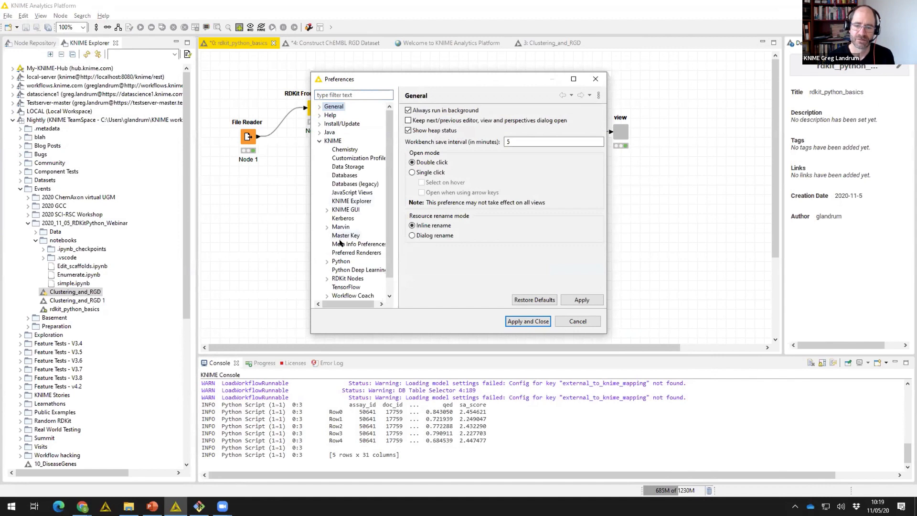
pyautogui.click(340, 260)
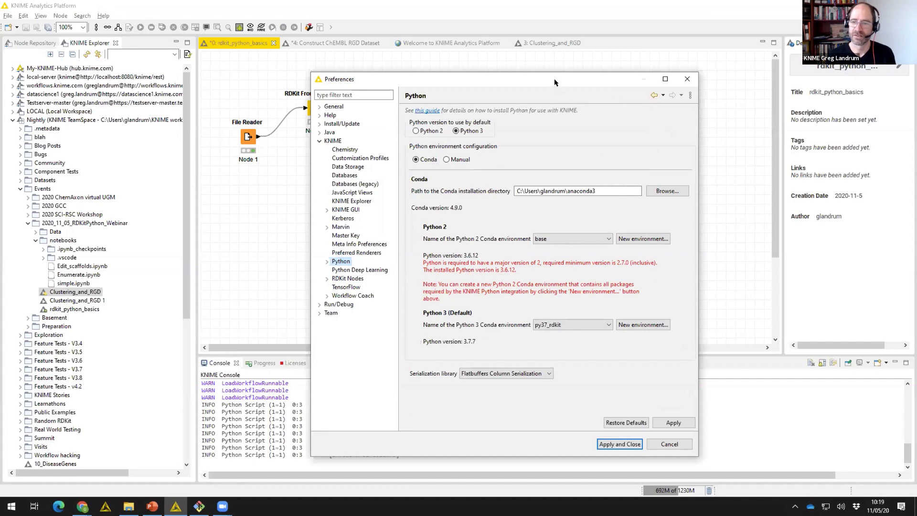
pyautogui.moveTo(555, 83); pyautogui.dragTo(470, 49)
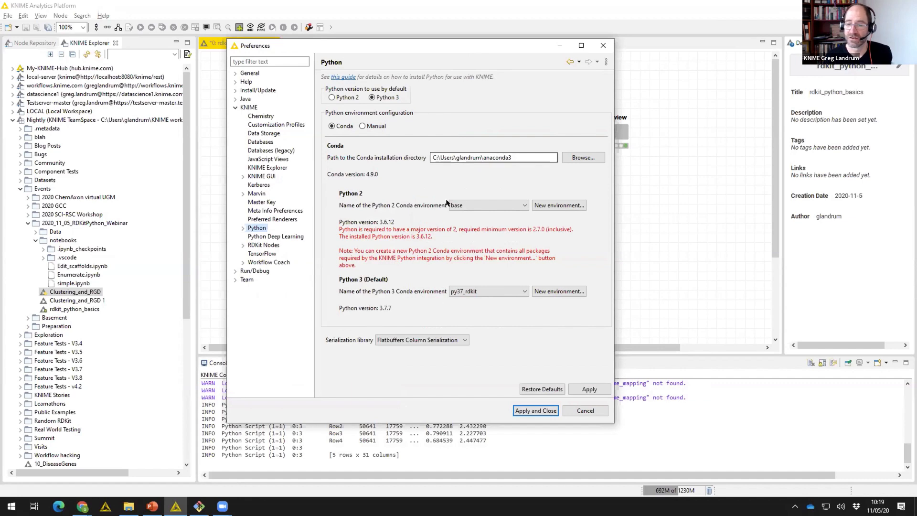
# Look through the available Python 3 Conda environments, keep py37_rdkit, and close the preferences without applying changes.
pyautogui.click(477, 292)
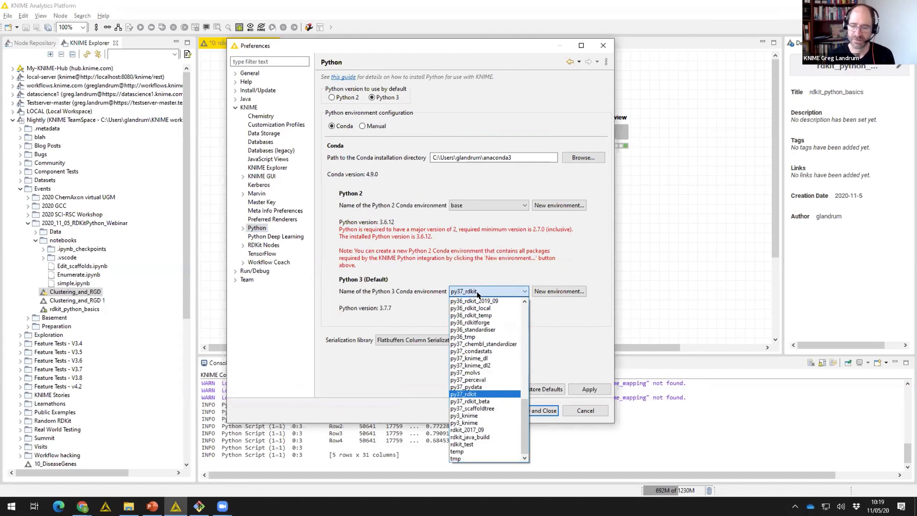
pyautogui.click(426, 297)
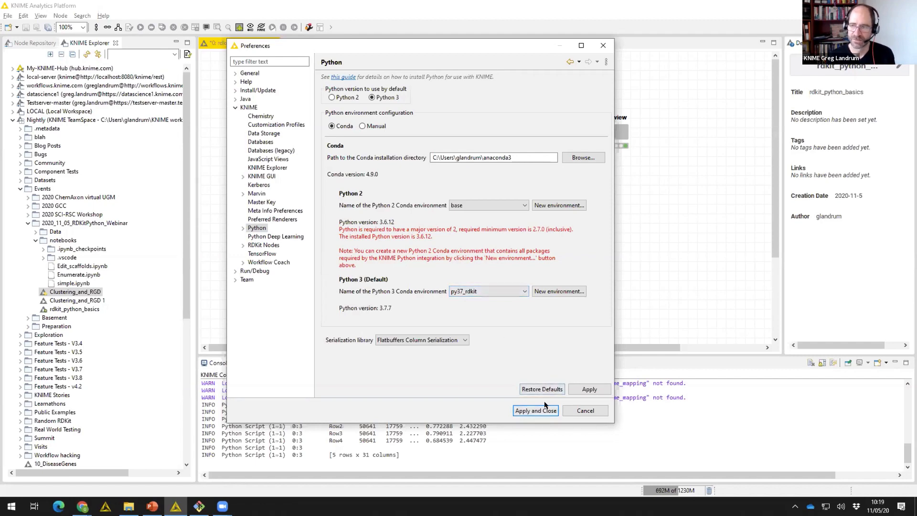
pyautogui.click(583, 407)
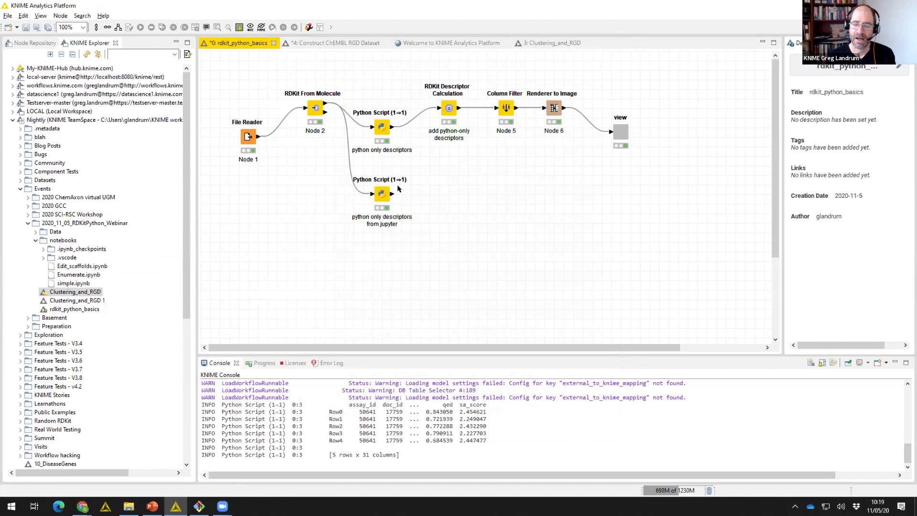
# Review the script of the python only descriptors node once more and close its dialog without changes.
pyautogui.click(382, 195)
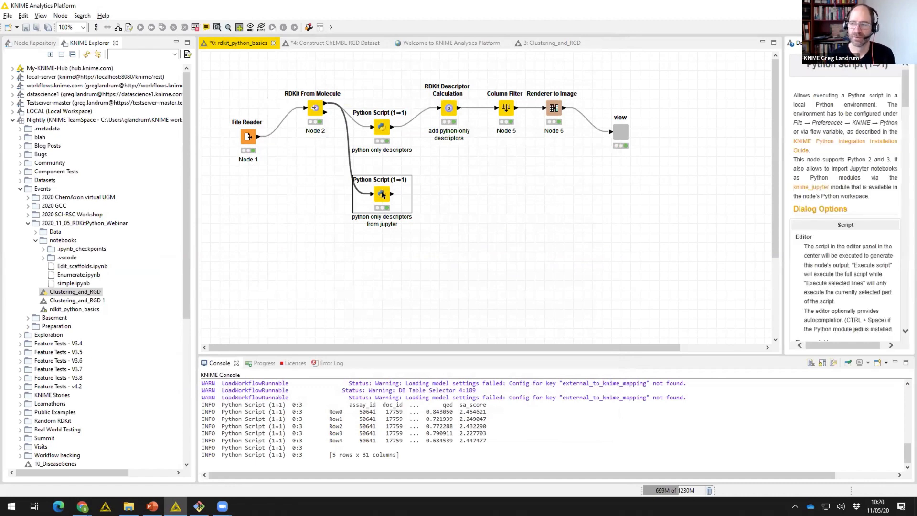
pyautogui.doubleClick(381, 126)
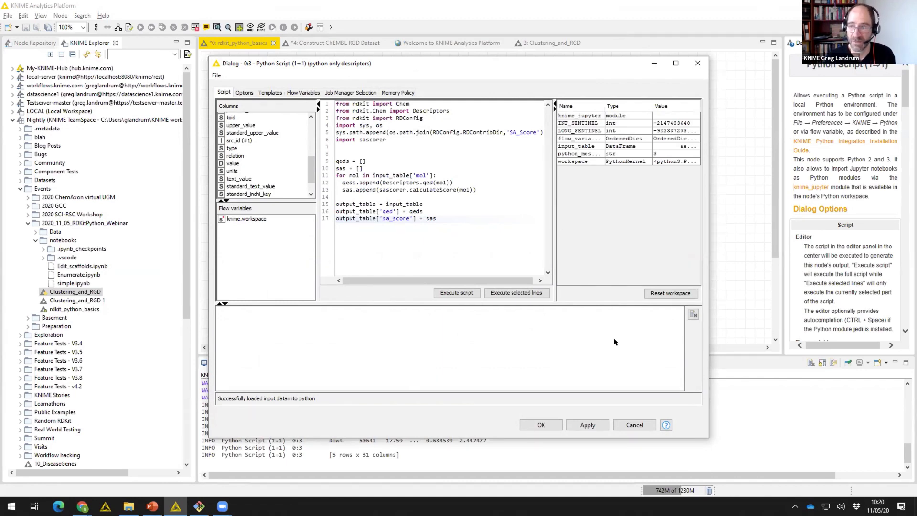
pyautogui.click(634, 424)
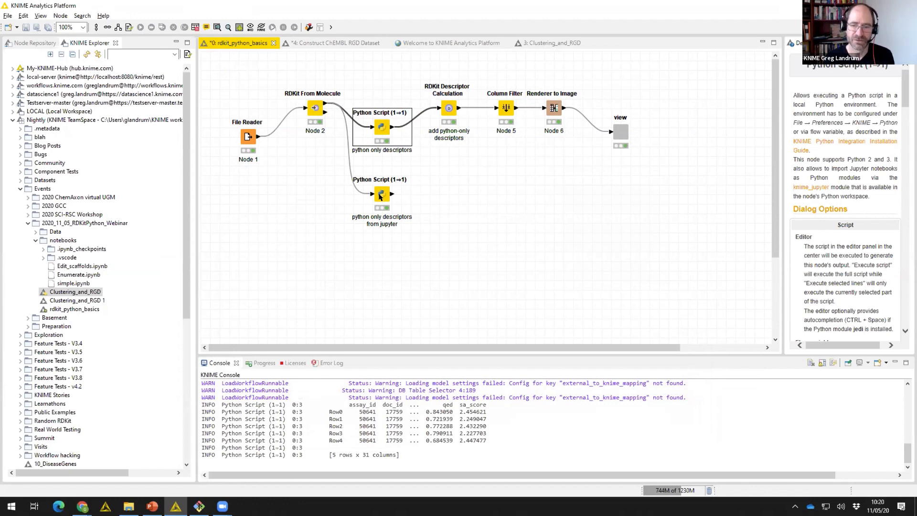
# Switch to the simple Jupyter notebook in Chrome and examine the return_descriptors(m) function cell.
pyautogui.hotkey('alt', 'Tab')
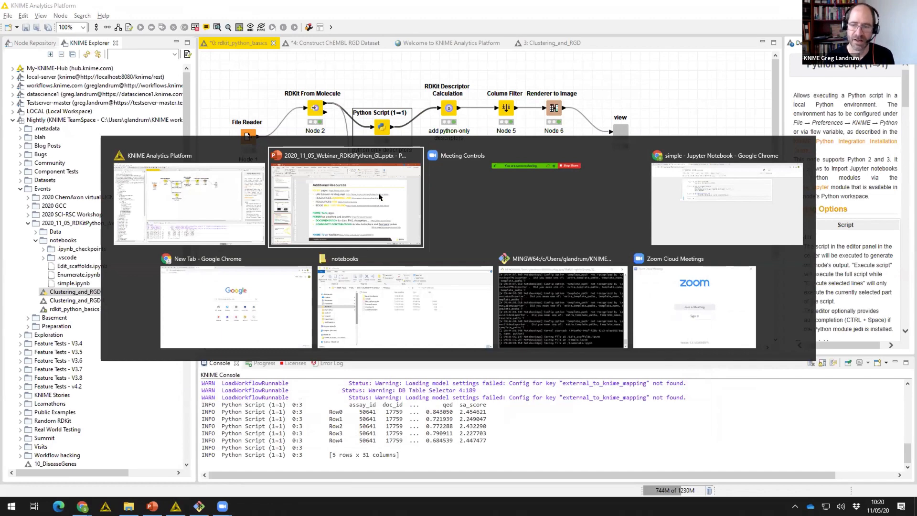
pyautogui.hotkey('alt', 'Tab')
pyautogui.hotkey('alt', 'Tab')
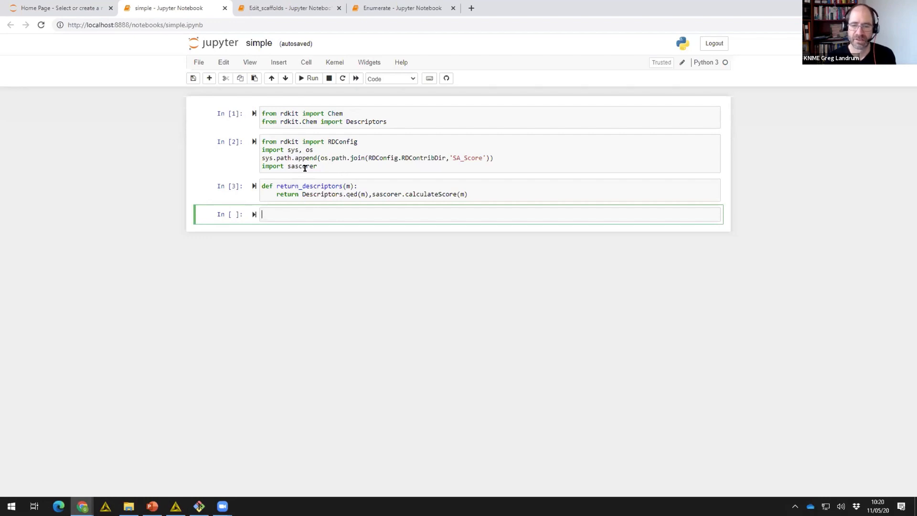
pyautogui.click(312, 192)
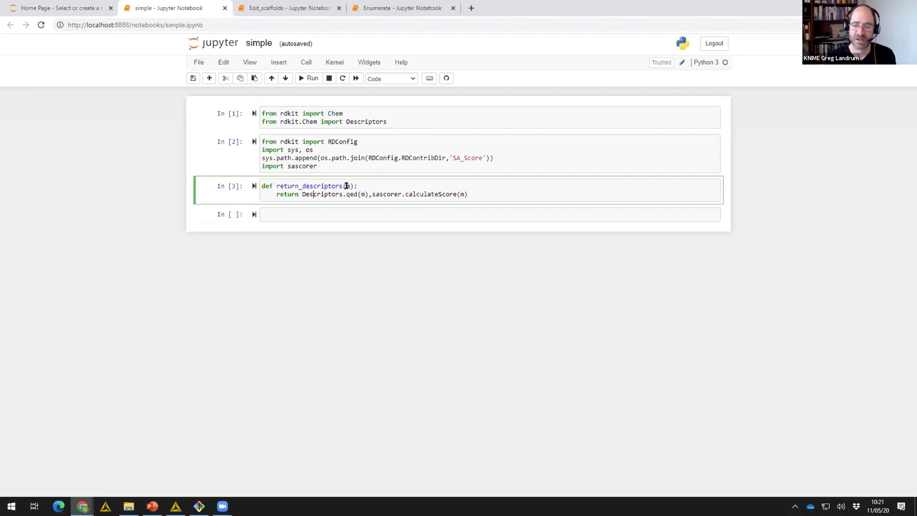
# In the empty notebook cell, create m with Chem.MolFromSmiles('c1ccccc1O'), add a line m to display it, and run the cell.
pyautogui.click(333, 215)
pyautogui.write('m = ')
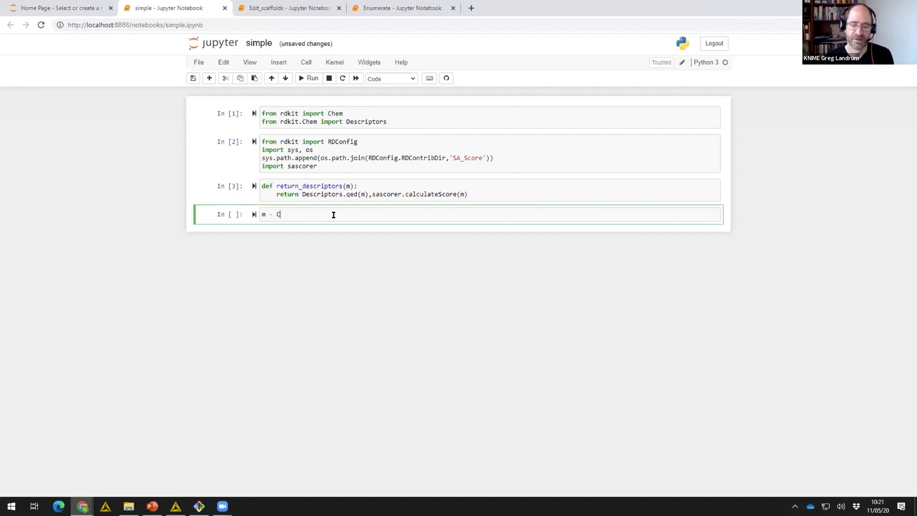
pyautogui.write('Chem.MolF')
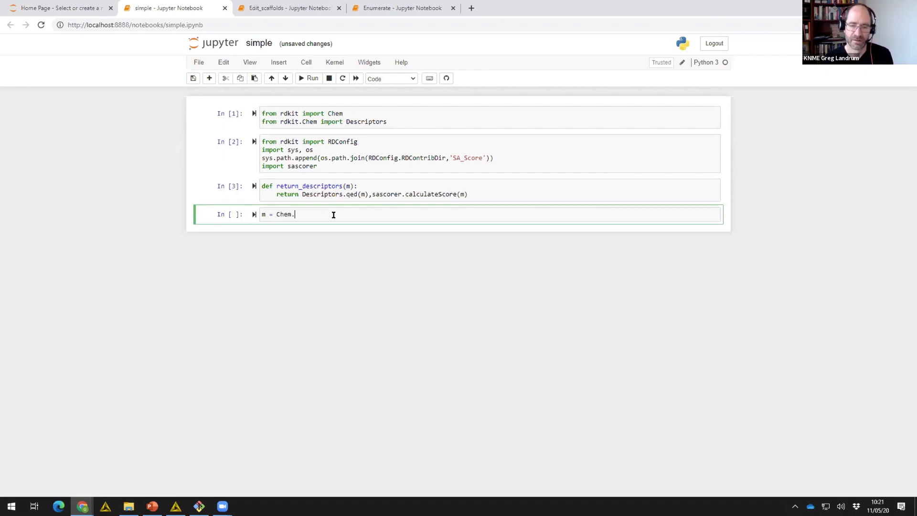
pyautogui.press('BackSpace')
pyautogui.press('BackSpace')
pyautogui.press('BackSpace')
pyautogui.write('ol')
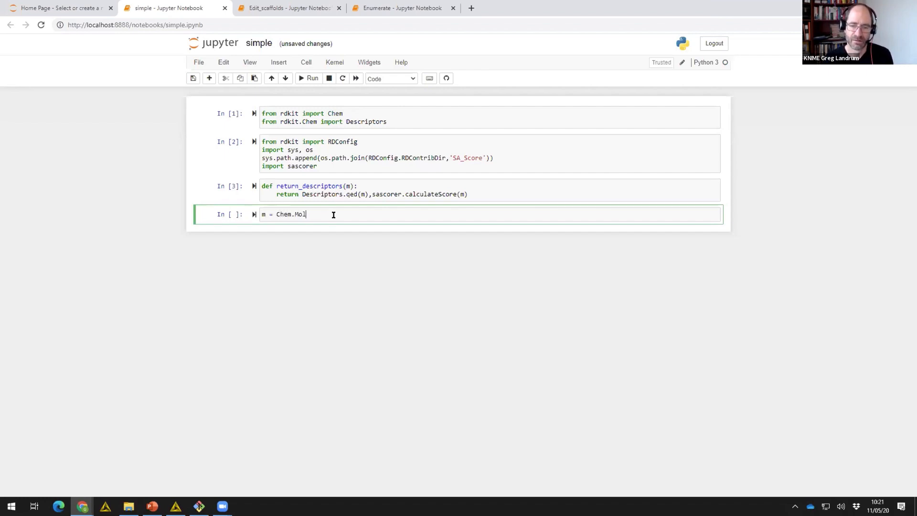
pyautogui.write("FromSmiles('c1cccc")
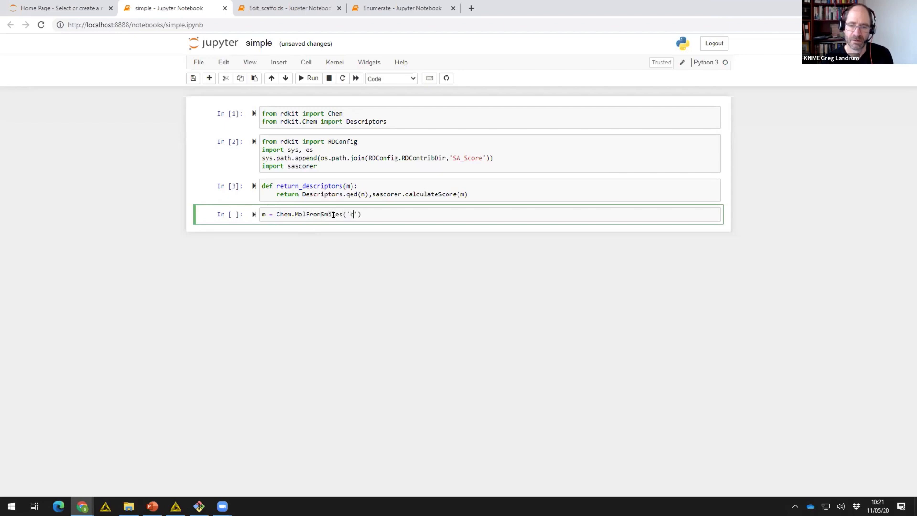
pyautogui.write("c1O')")
pyautogui.press('Return')
pyautogui.write('m')
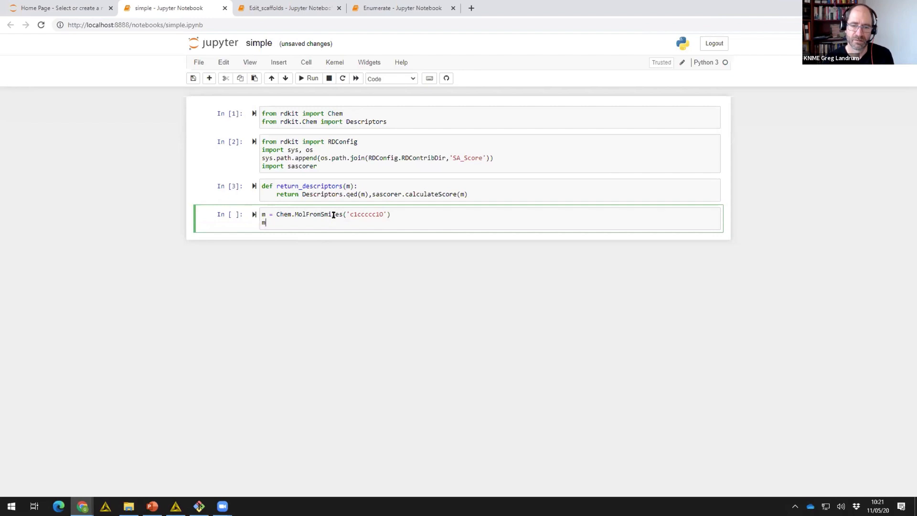
pyautogui.hotkey('shift', 'Return')
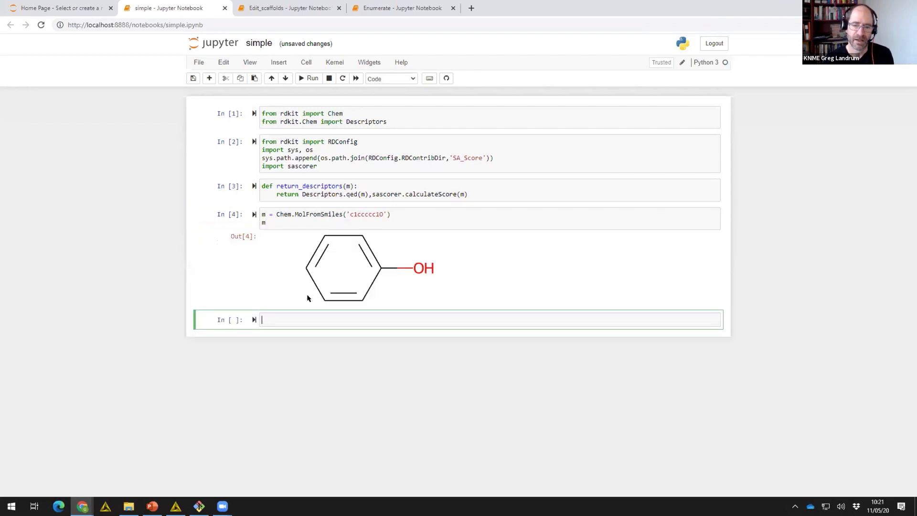
# Enter return_descriptors(m) in the new cell and run it to compute the molecule's descriptors.
pyautogui.write('retir')
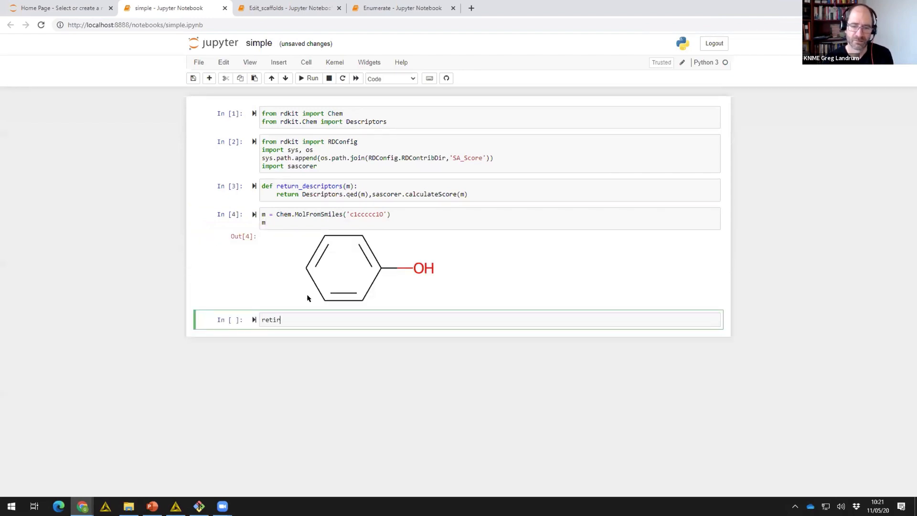
pyautogui.press('BackSpace')
pyautogui.press('BackSpace')
pyautogui.write('u')
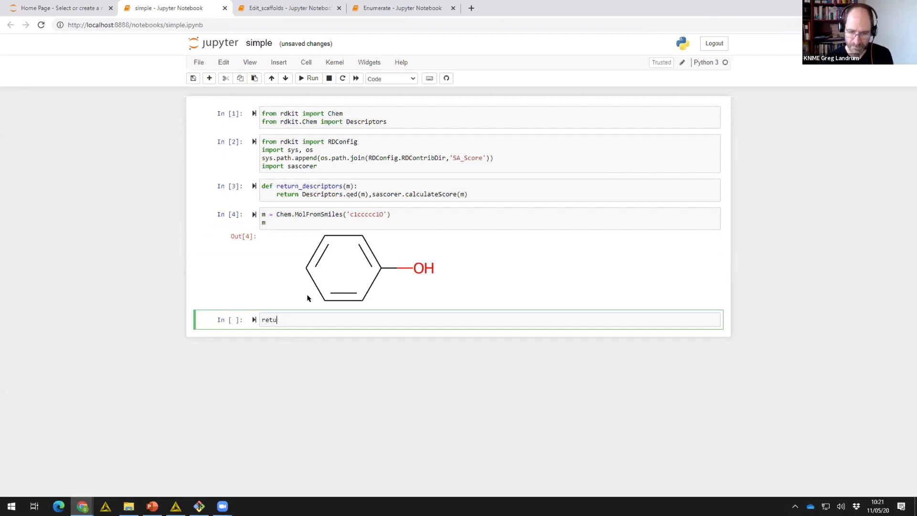
pyautogui.write('rn_d')
pyautogui.write('e')
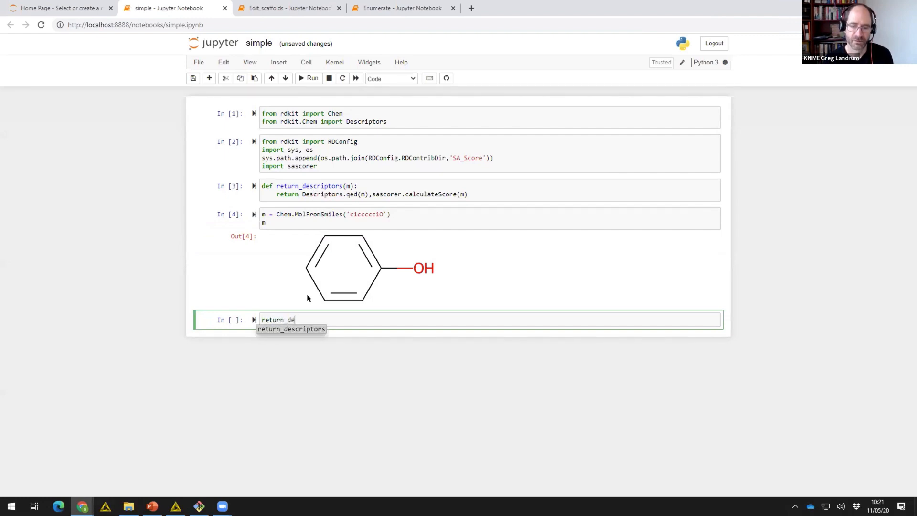
pyautogui.press('Tab')
pyautogui.write('(m')
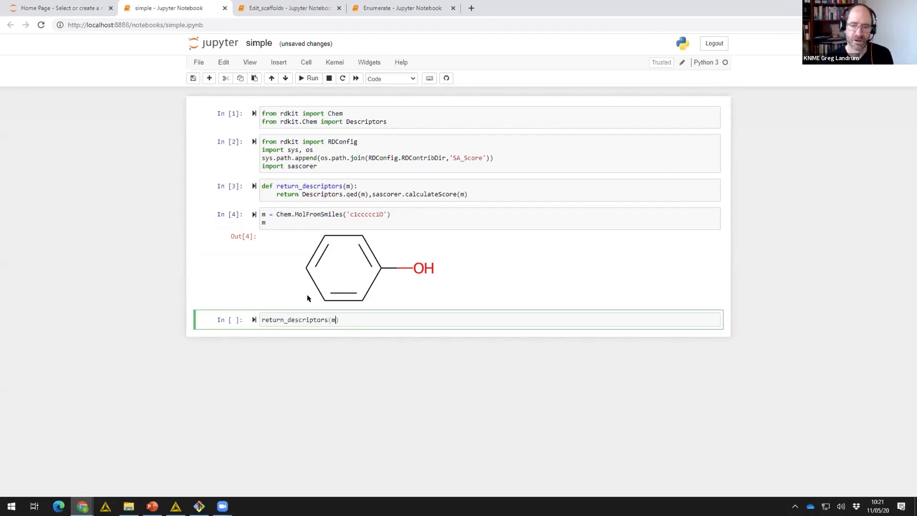
pyautogui.hotkey('alt', 'Return')
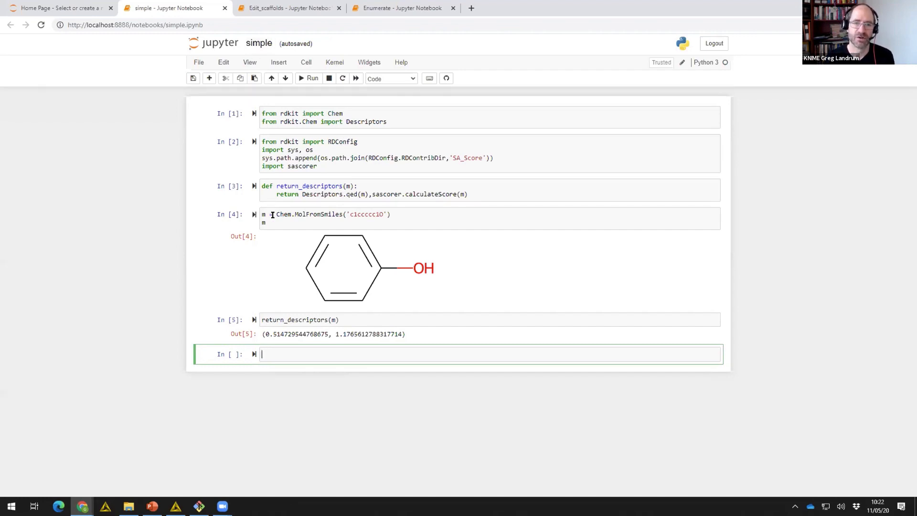
# Switch to KNIME, examine the knime_jupyter.load_notebook call in the python only descriptors from jupyter node, and close its dialog without changes.
pyautogui.hotkey('alt', 'Tab')
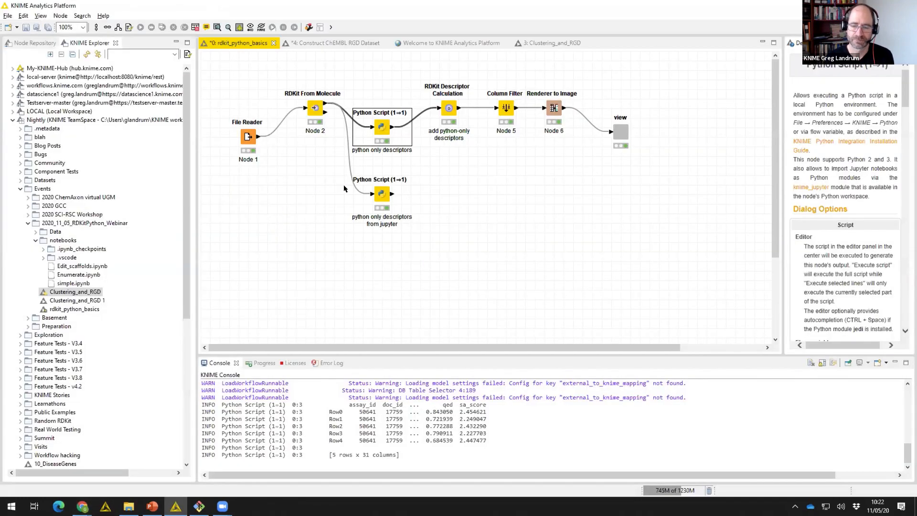
pyautogui.click(382, 194)
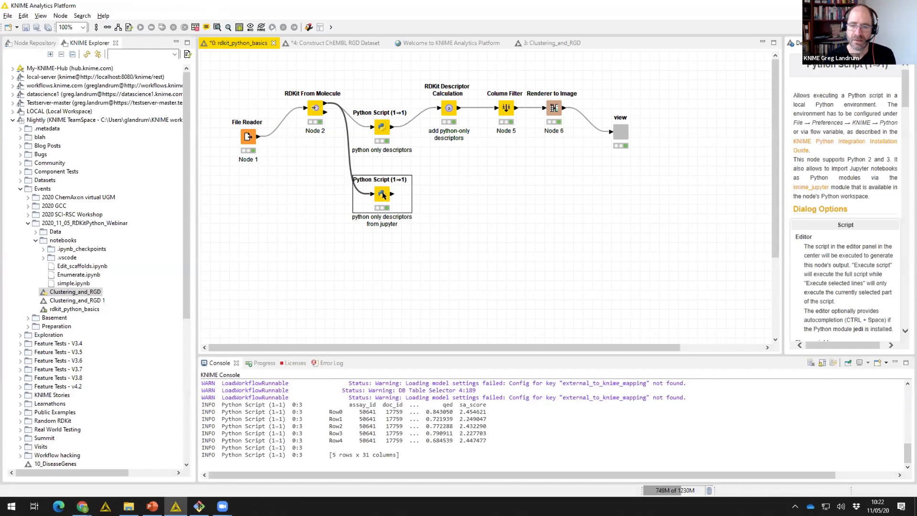
pyautogui.doubleClick(382, 194)
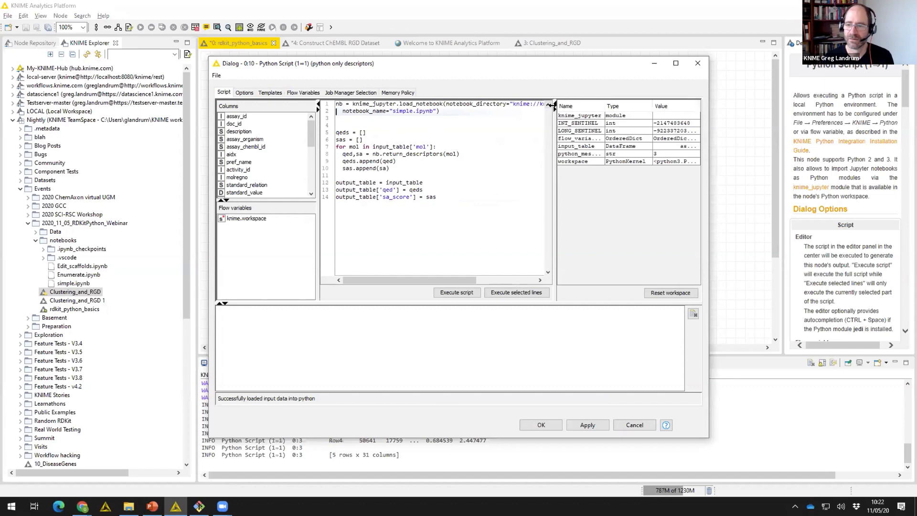
pyautogui.moveTo(553, 105); pyautogui.dragTo(640, 82)
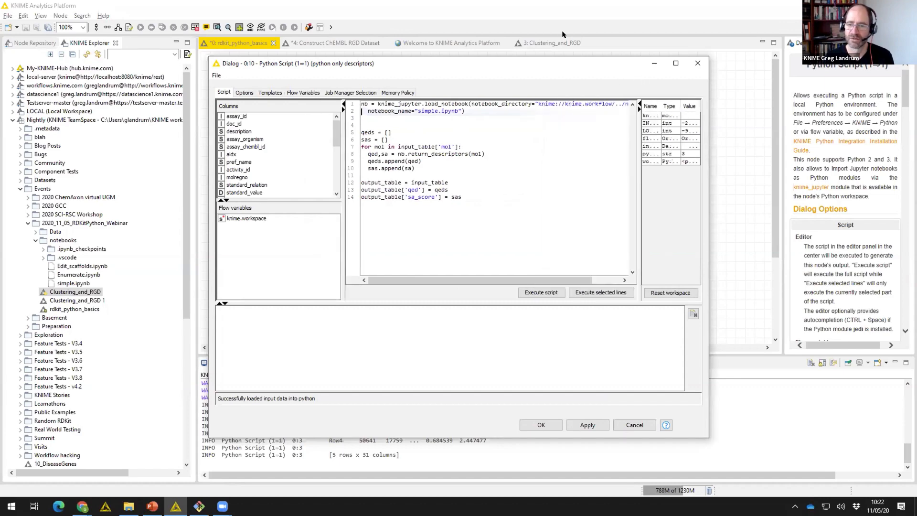
pyautogui.moveTo(429, 72); pyautogui.dragTo(354, 59)
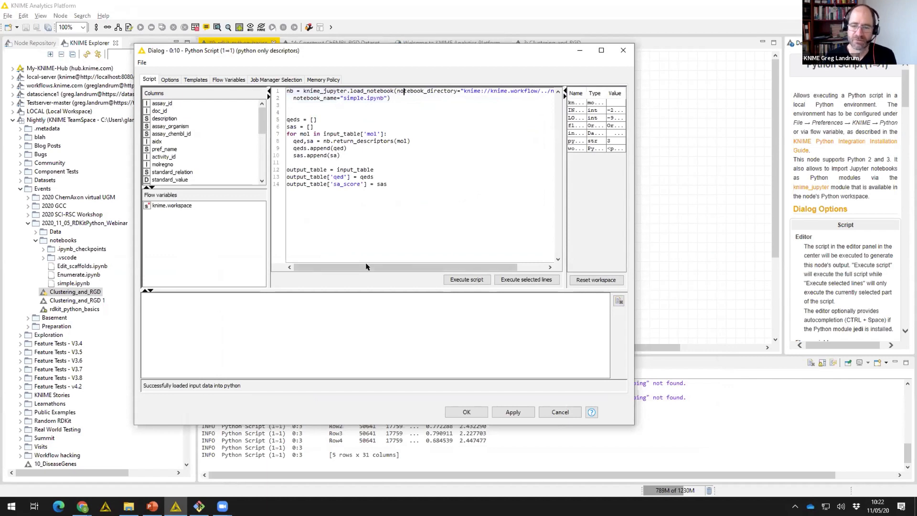
pyautogui.moveTo(366, 266); pyautogui.dragTo(328, 251)
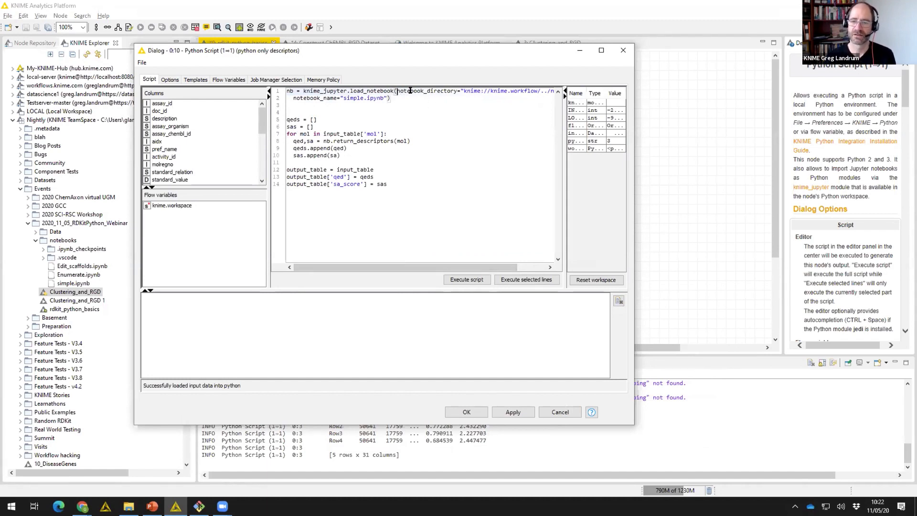
pyautogui.click(324, 98)
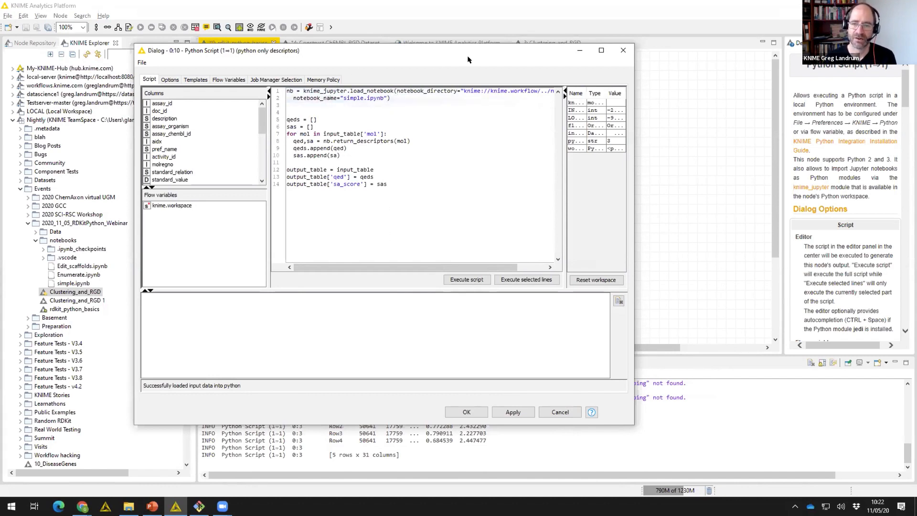
pyautogui.click(449, 91)
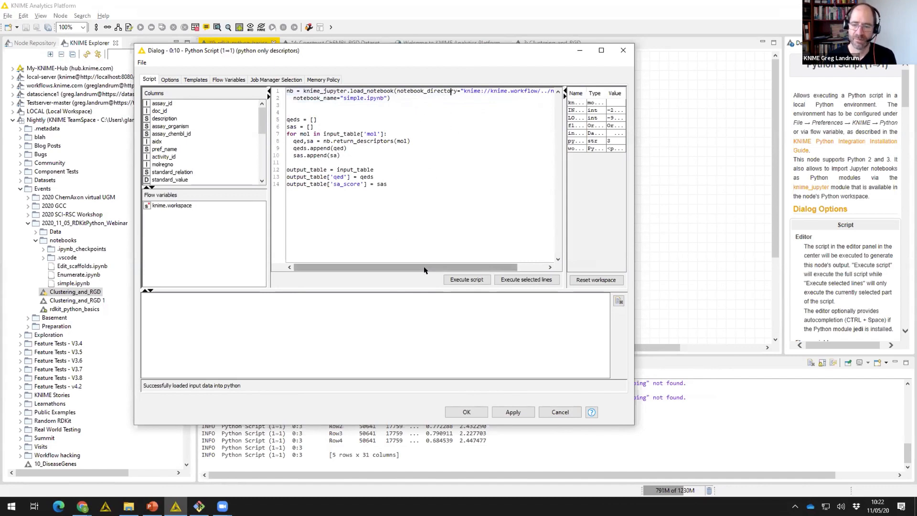
pyautogui.moveTo(430, 270); pyautogui.dragTo(463, 267)
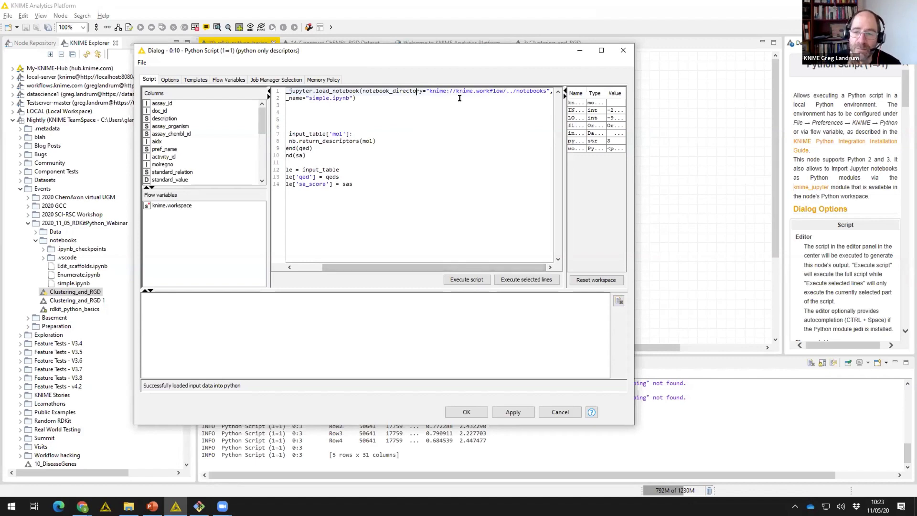
pyautogui.click(416, 91)
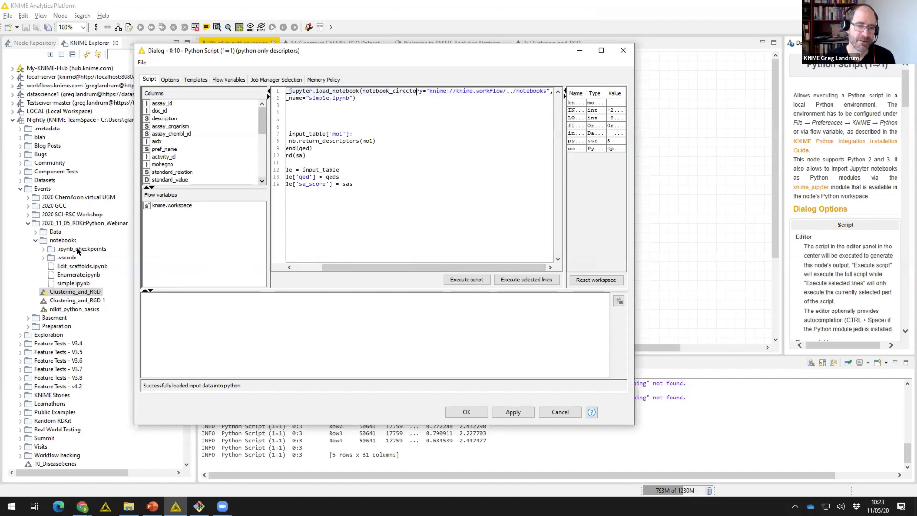
pyautogui.click(559, 412)
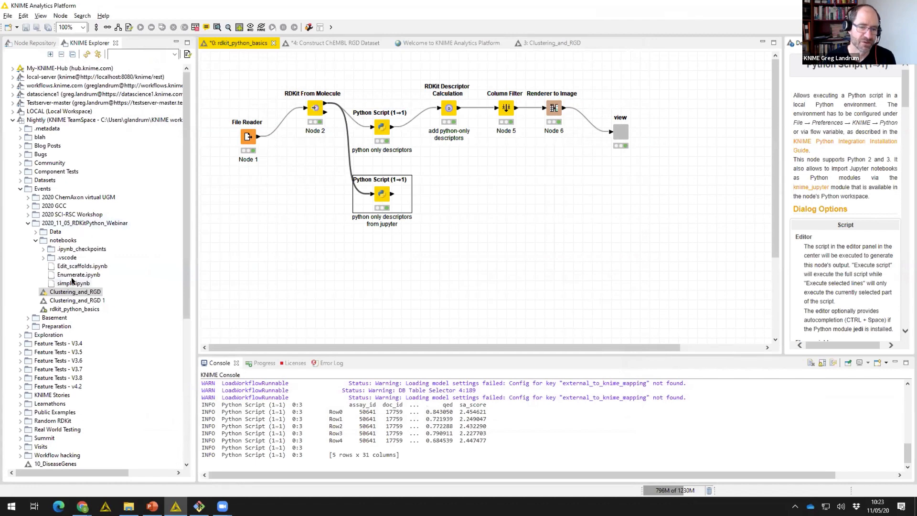
# Locate the open rdkit_python_basics workflow in the KNIME Explorer to compare its location with the notebooks folder.
pyautogui.click(73, 292)
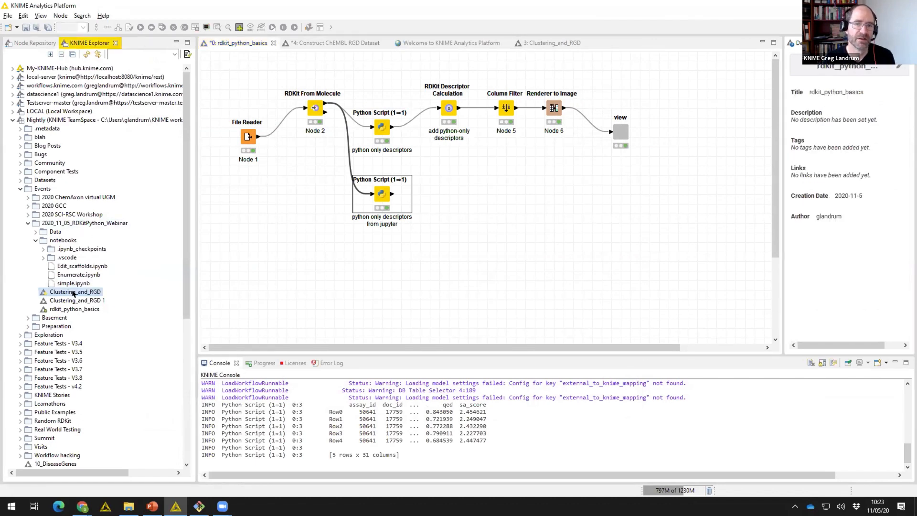
pyautogui.click(238, 43)
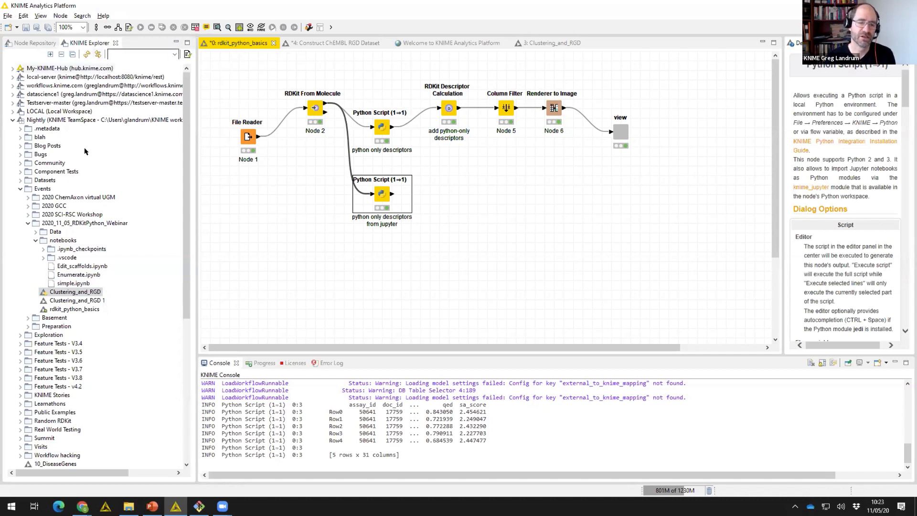
pyautogui.click(97, 54)
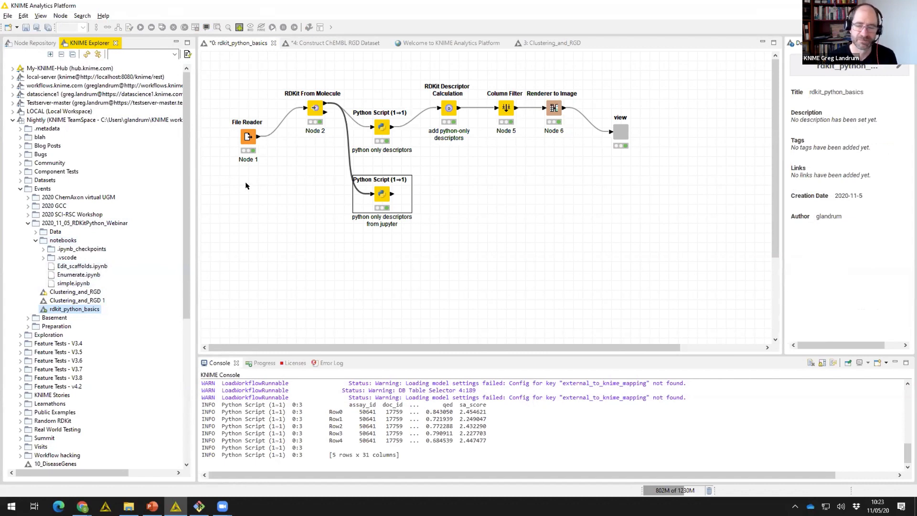
# Reopen the python only descriptors from jupyter node and review its notebook loading, the qeds and sas lists, and the nb.return_descriptors(mol) loop.
pyautogui.doubleClick(379, 190)
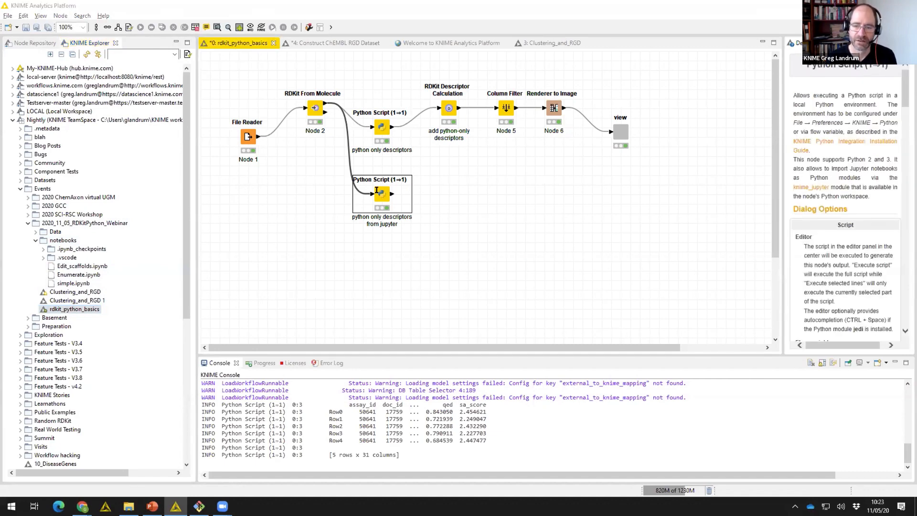
pyautogui.click(557, 98)
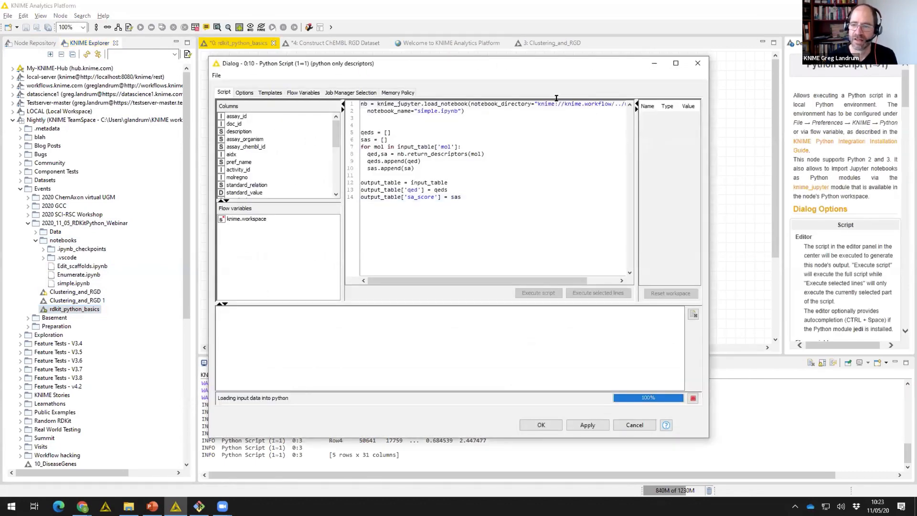
pyautogui.click(434, 111)
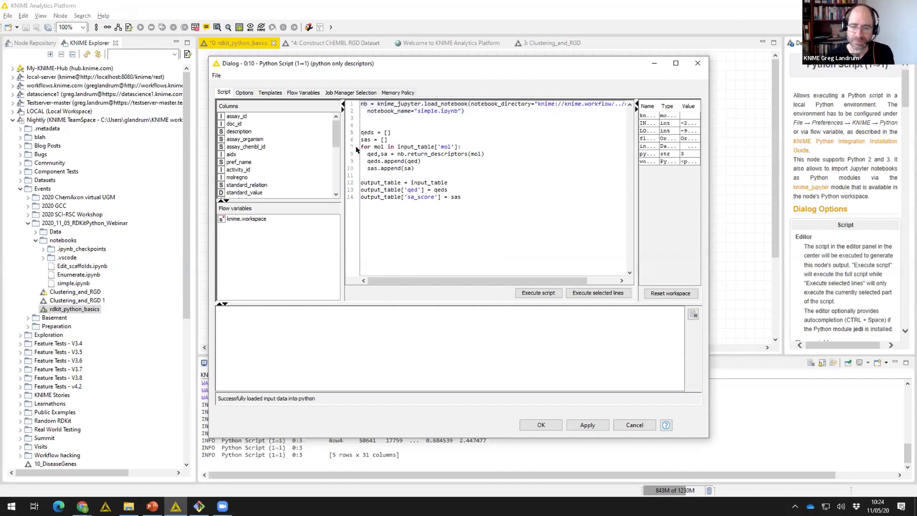
pyautogui.click(373, 131)
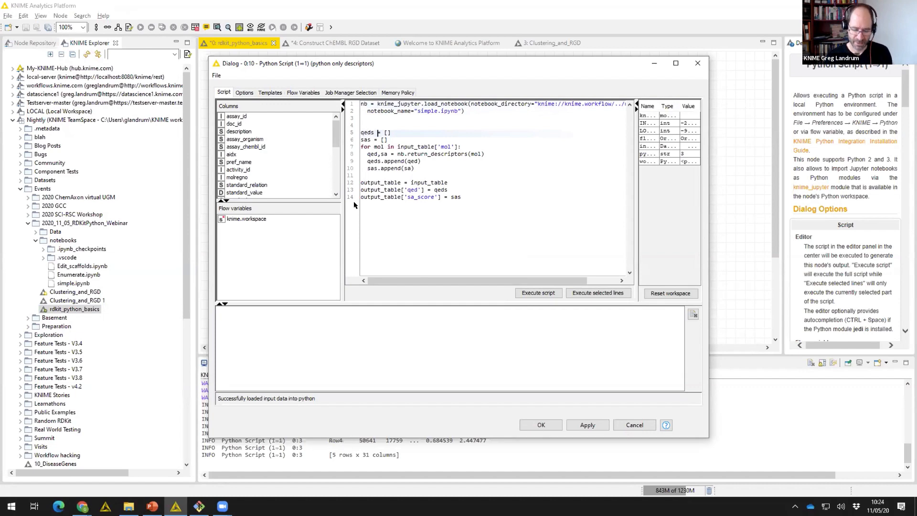
pyautogui.press('Left')
pyautogui.press('Left')
pyautogui.press('Down')
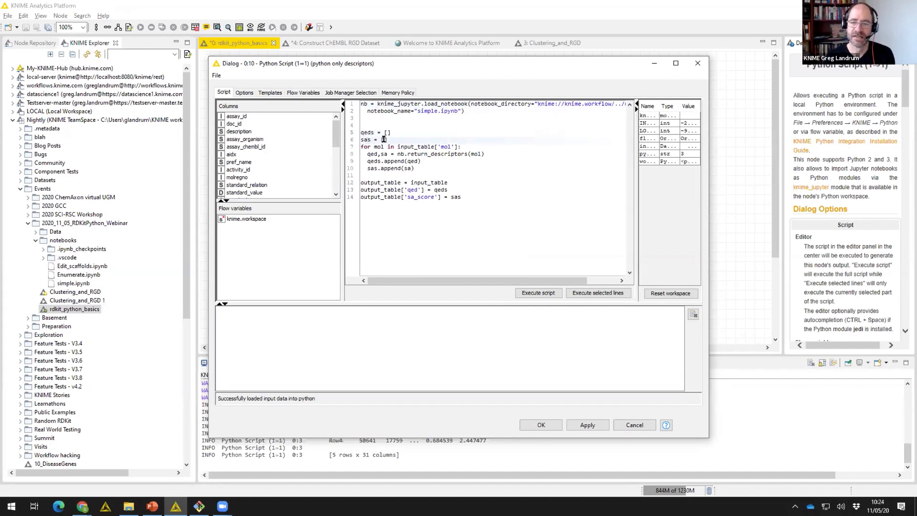
pyautogui.click(405, 154)
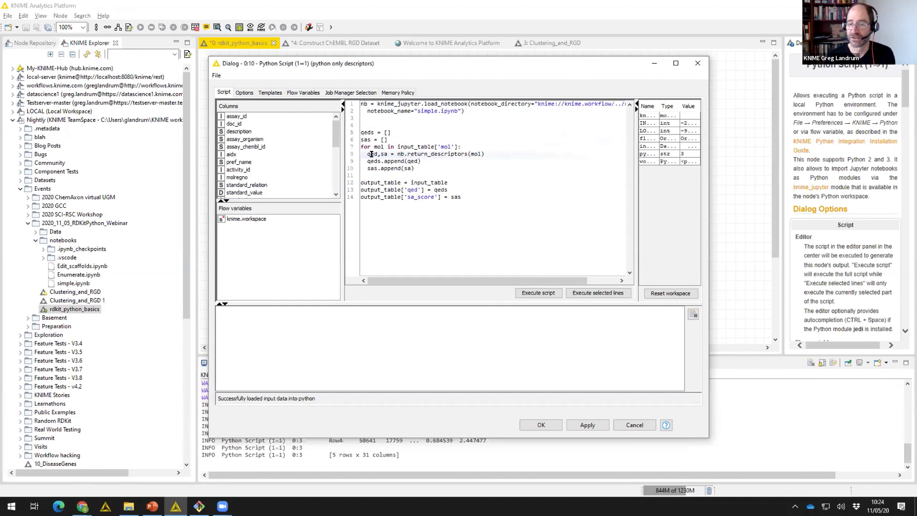
# Check the return_descriptors(m) output in the Jupyter notebook, and return to the KNIME script to review its output_table column assignments.
pyautogui.hotkey('alt', 'Tab')
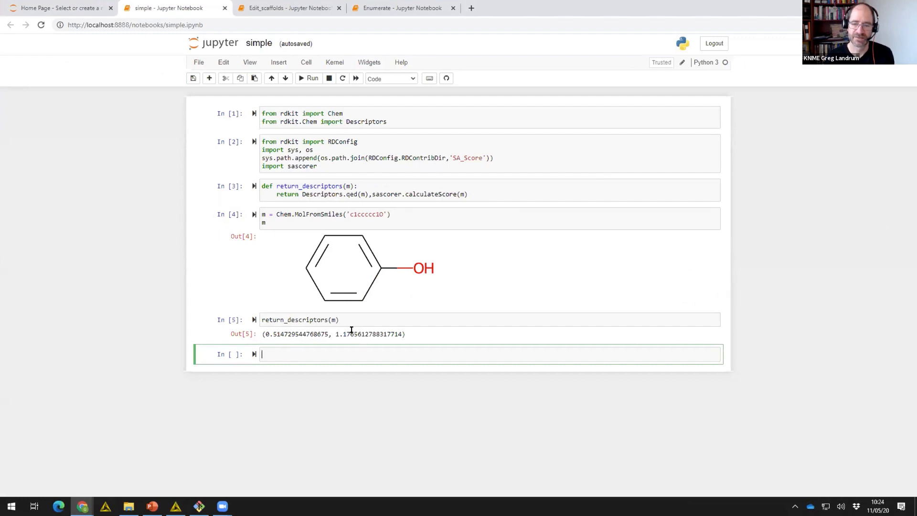
pyautogui.hotkey('alt', 'Tab')
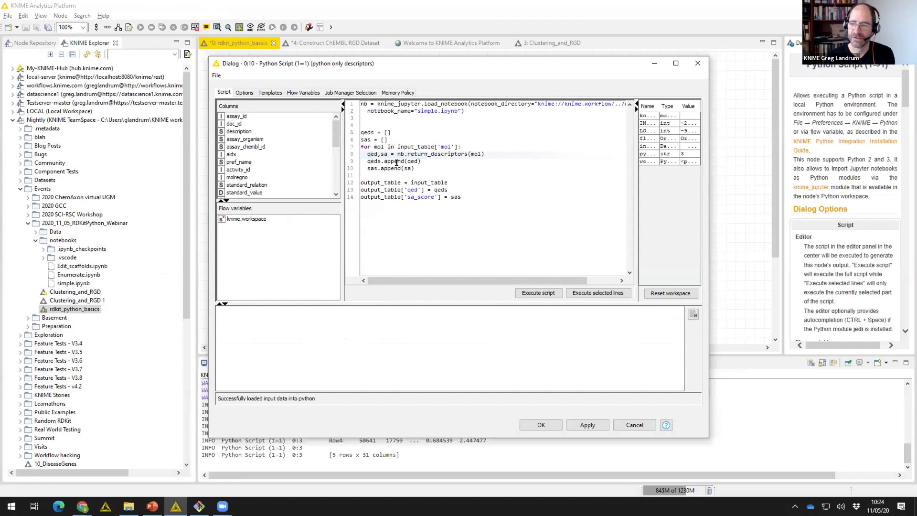
pyautogui.click(384, 189)
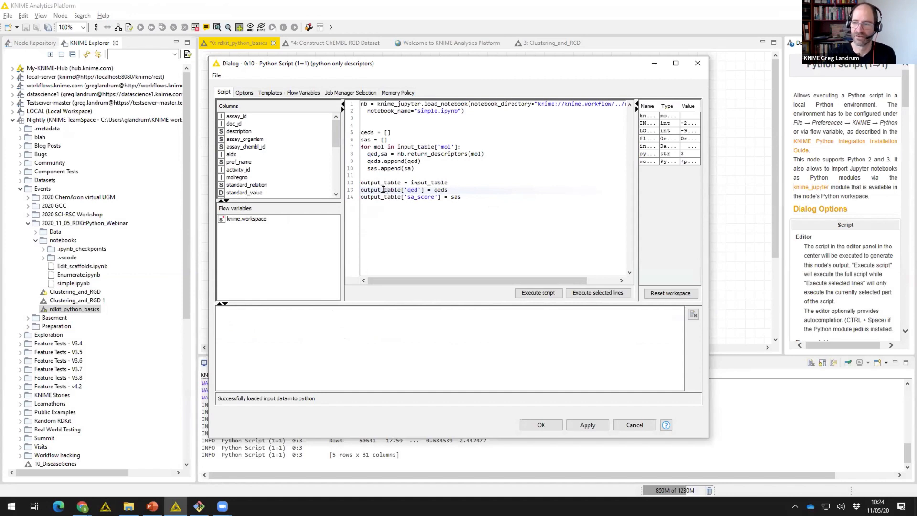
pyautogui.click(366, 104)
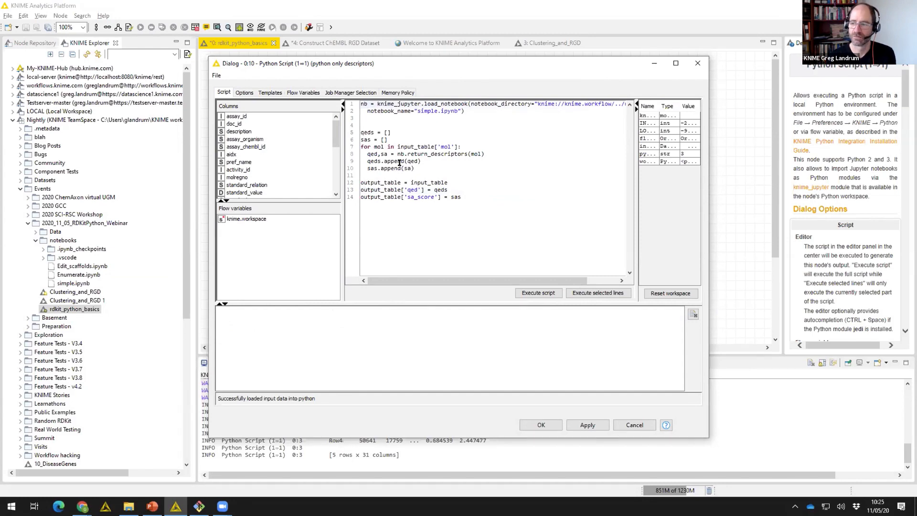
# Reopen the python only descriptors from jupyter node, check the flow variables available for python3Command, and close its dialog without changes.
pyautogui.click(631, 423)
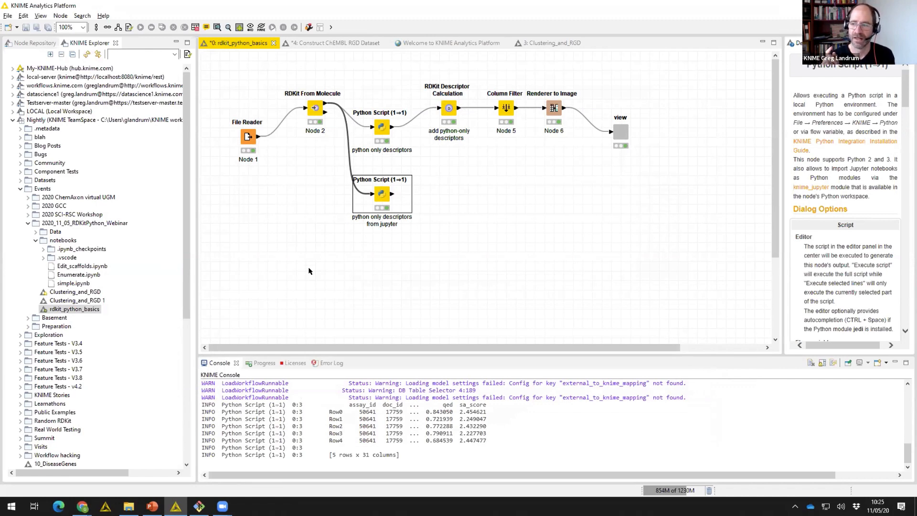
pyautogui.doubleClick(380, 203)
pyautogui.click(302, 92)
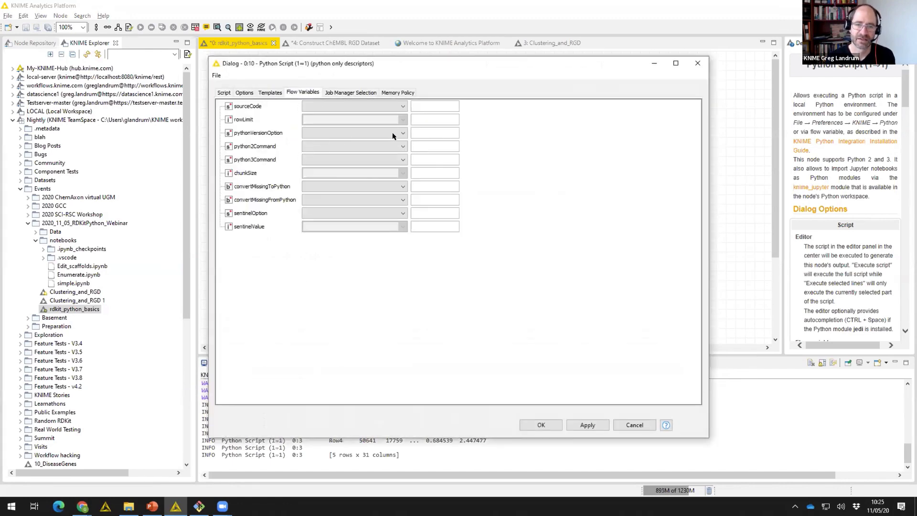
pyautogui.click(399, 160)
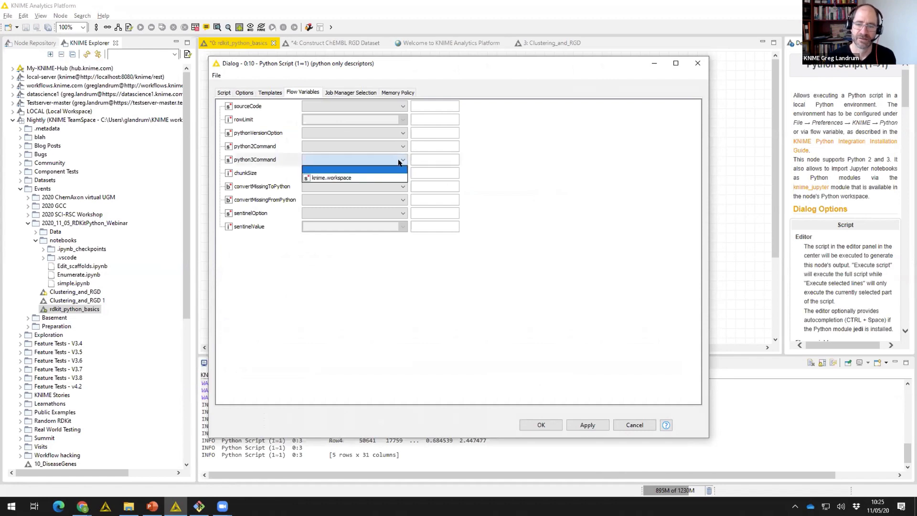
pyautogui.click(400, 162)
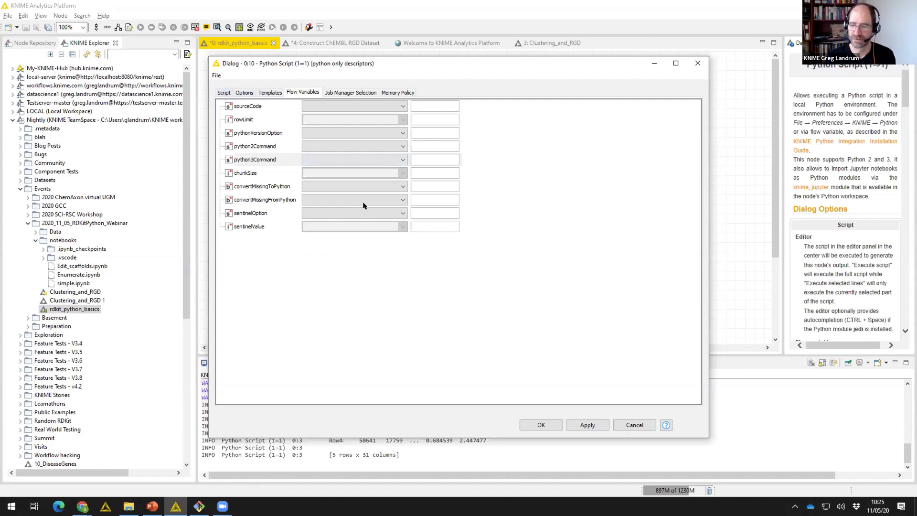
pyautogui.click(629, 426)
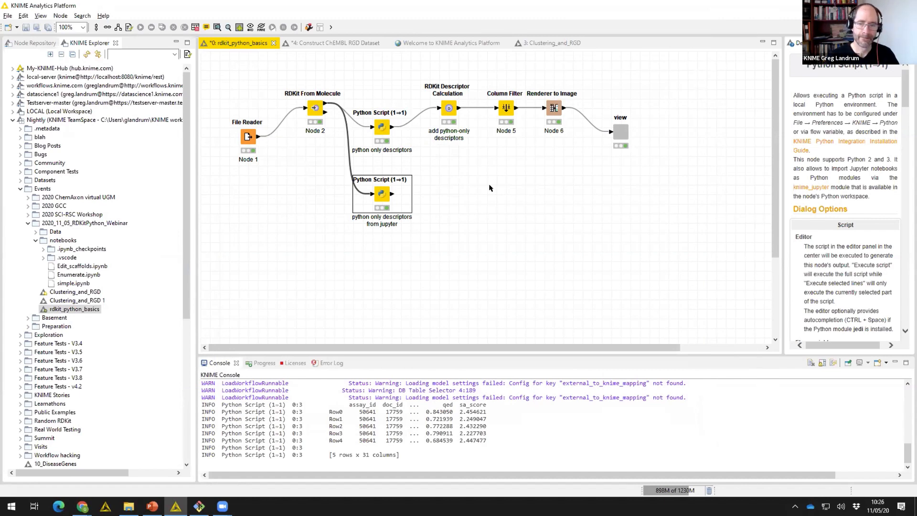
# Switch to the open Clustering_and_RGD workflow and look over its Data, Cluster, and Pick clusters and cores sections.
pyautogui.click(351, 73)
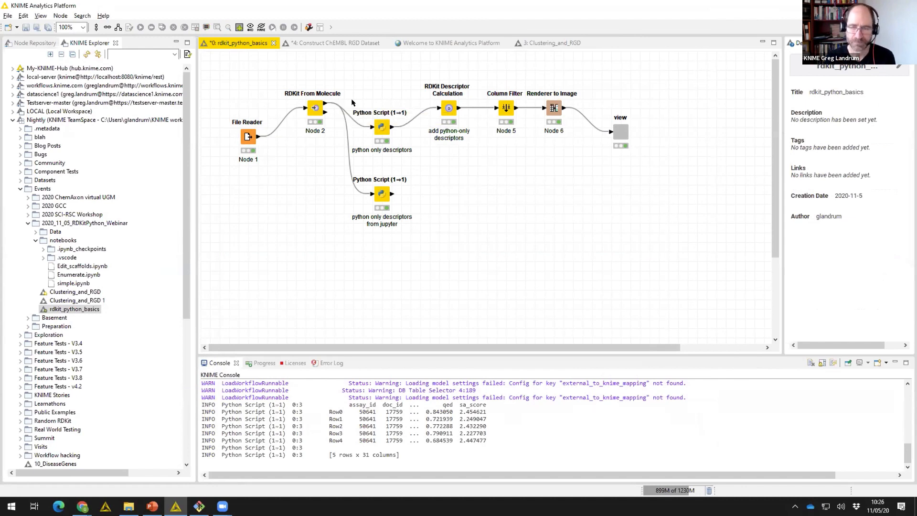
pyautogui.click(537, 44)
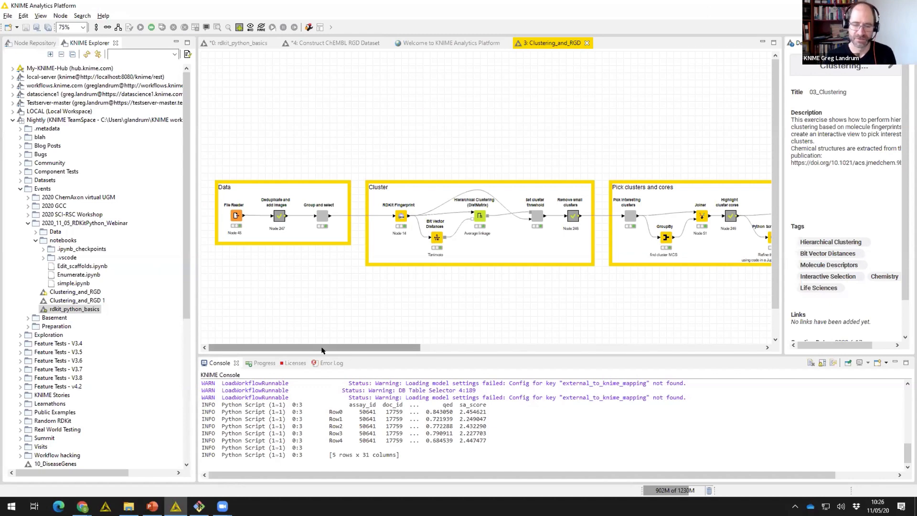
pyautogui.moveTo(317, 348); pyautogui.dragTo(315, 351)
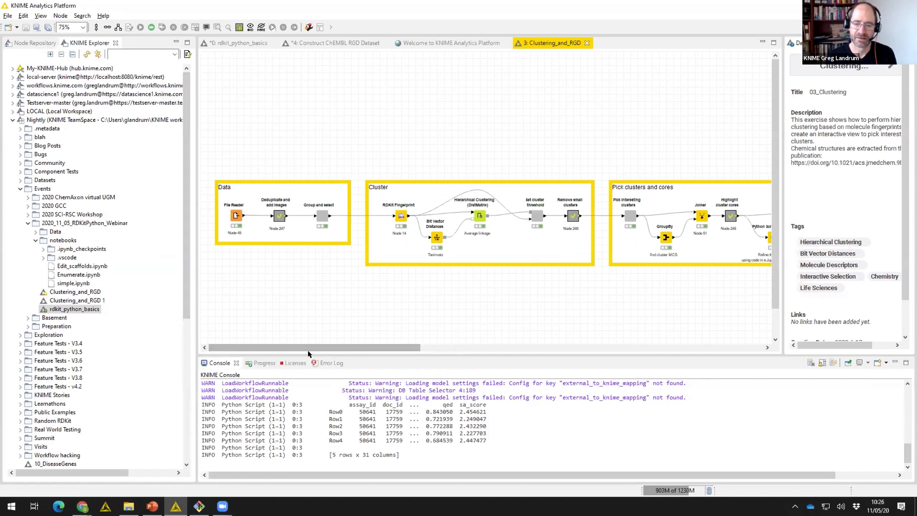
pyautogui.moveTo(308, 354); pyautogui.dragTo(349, 351)
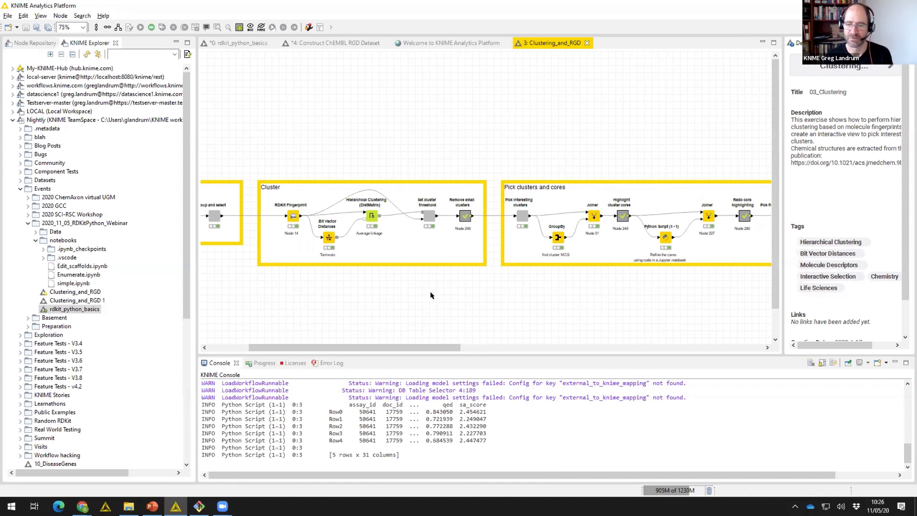
# Open the interactive view of the Set cluster threshold component and try the dendrogram threshold at 0.748.
pyautogui.click(429, 216)
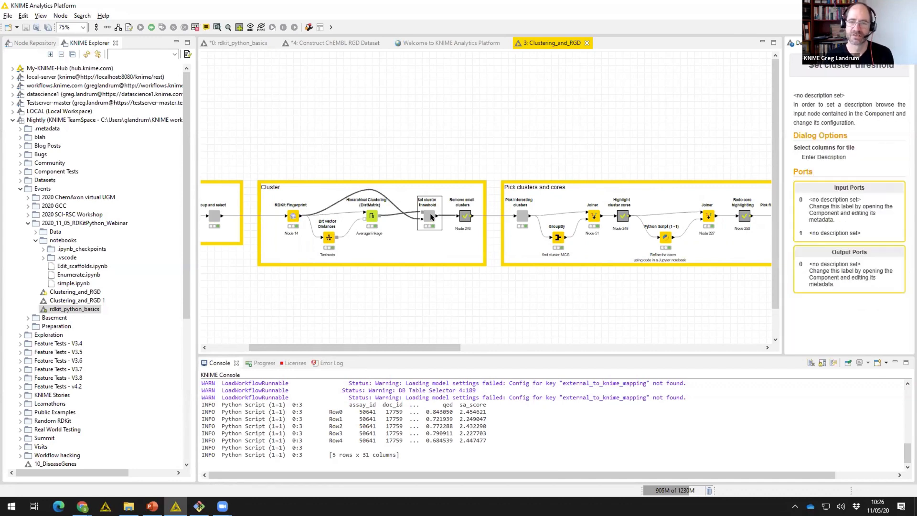
pyautogui.click(228, 28)
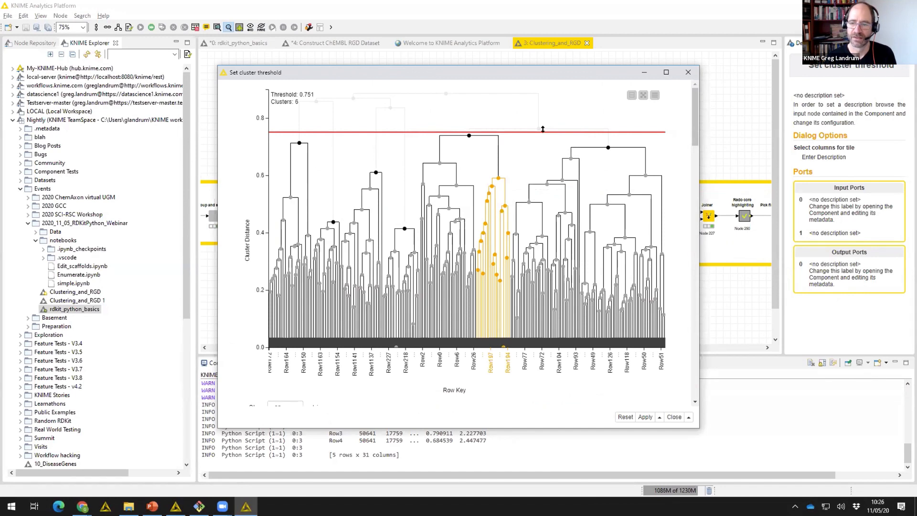
pyautogui.moveTo(542, 129)
pyautogui.mouseDown()
pyautogui.moveTo(541, 138)
pyautogui.moveTo(544, 130)
pyautogui.mouseUp()
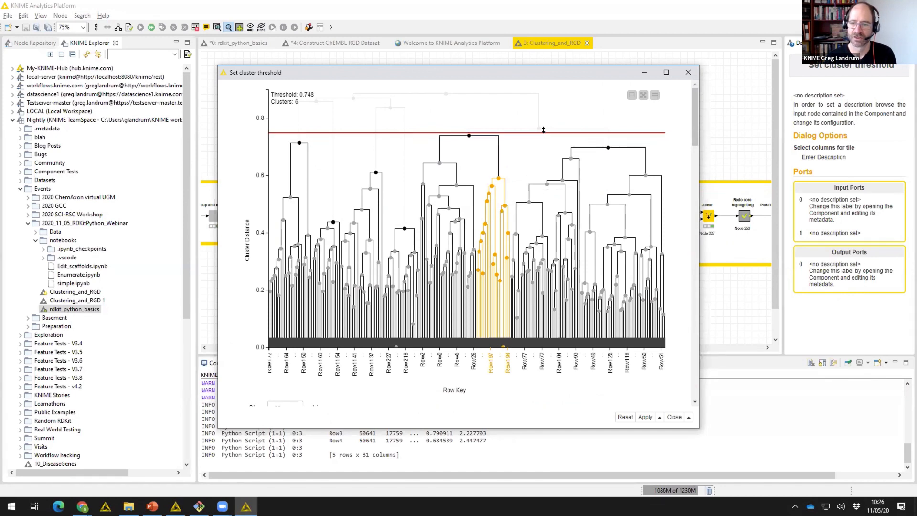
# Select the dendrogram branch spanning Row77 to Row83, browse the molecule tiles below the plot, and close the view.
pyautogui.click(546, 186)
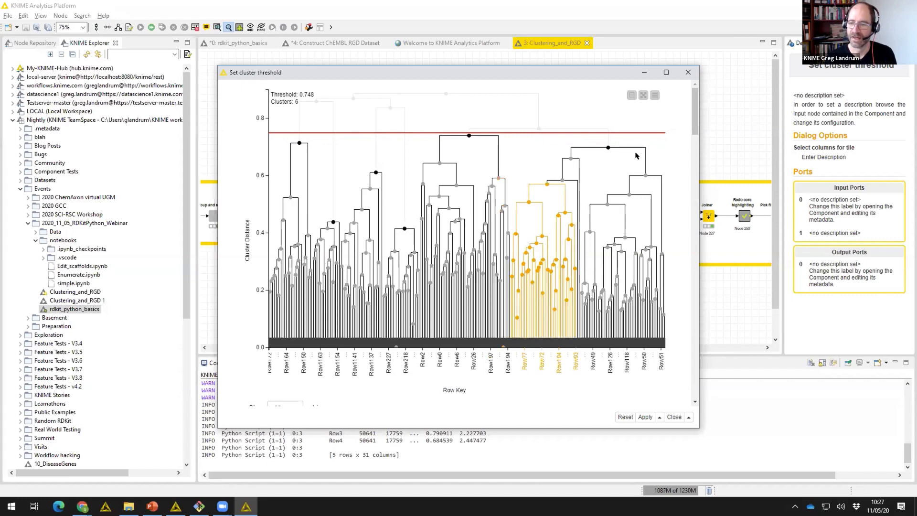
pyautogui.scroll(-10, 636, 156)
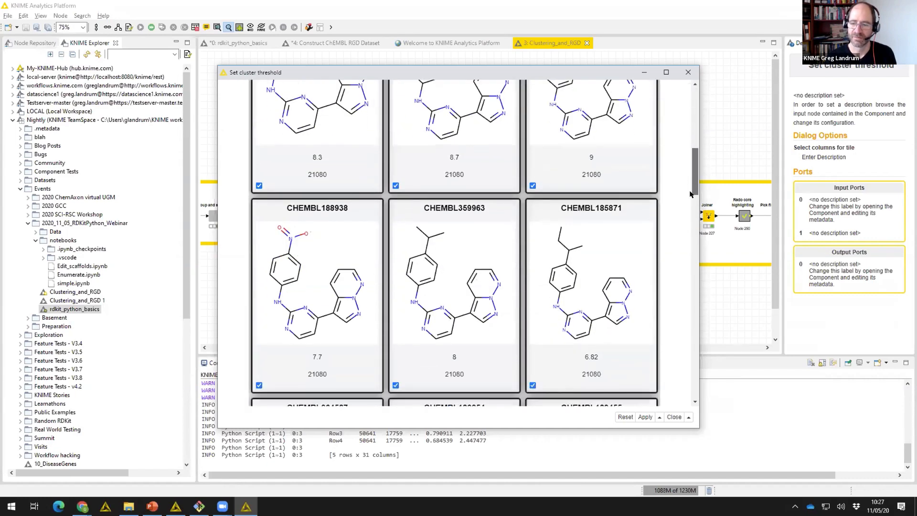
pyautogui.scroll(10, 689, 209)
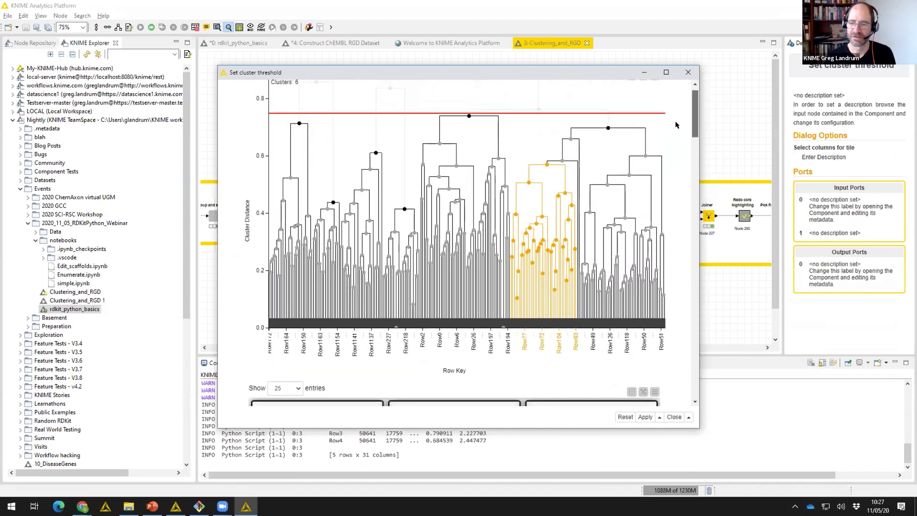
pyautogui.click(688, 73)
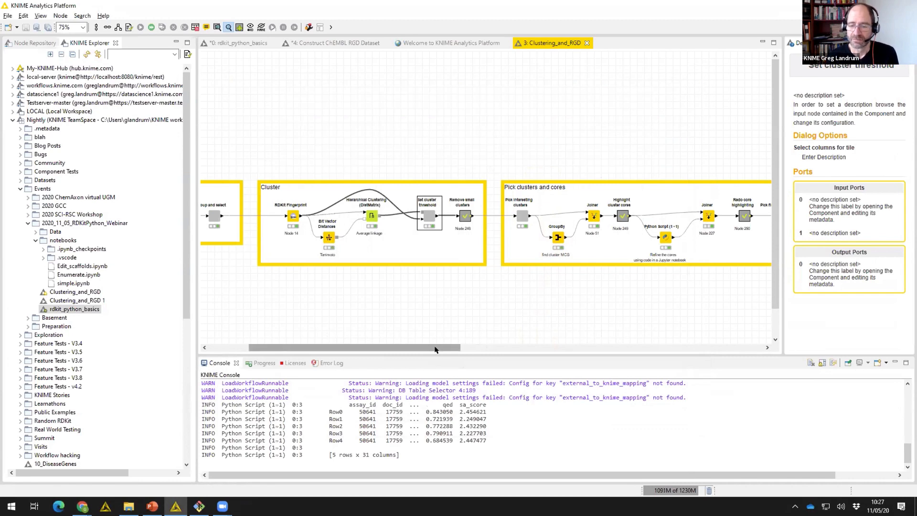
# Open the Outport 1 table of the Pick interesting clusters component, check its Cluster (Hierarchical Cluster Assigner) column, and close it.
pyautogui.moveTo(436, 351); pyautogui.dragTo(491, 351)
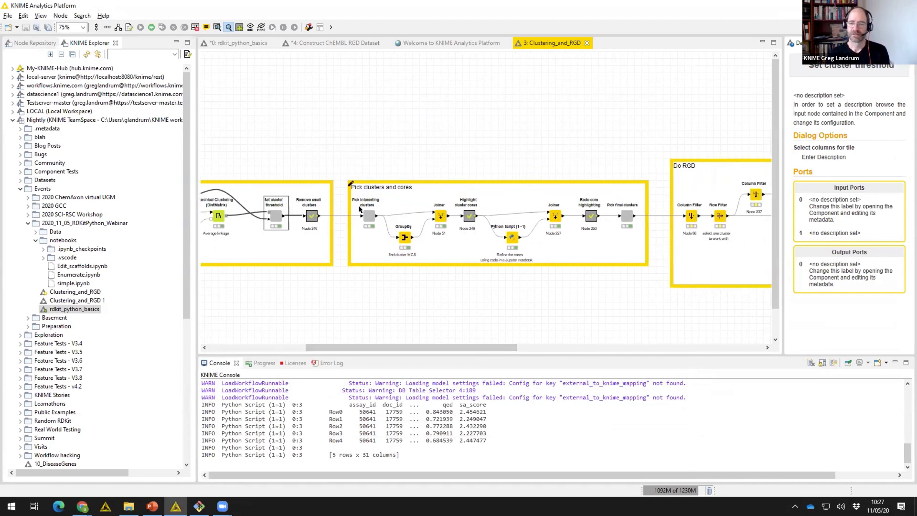
pyautogui.click(369, 216)
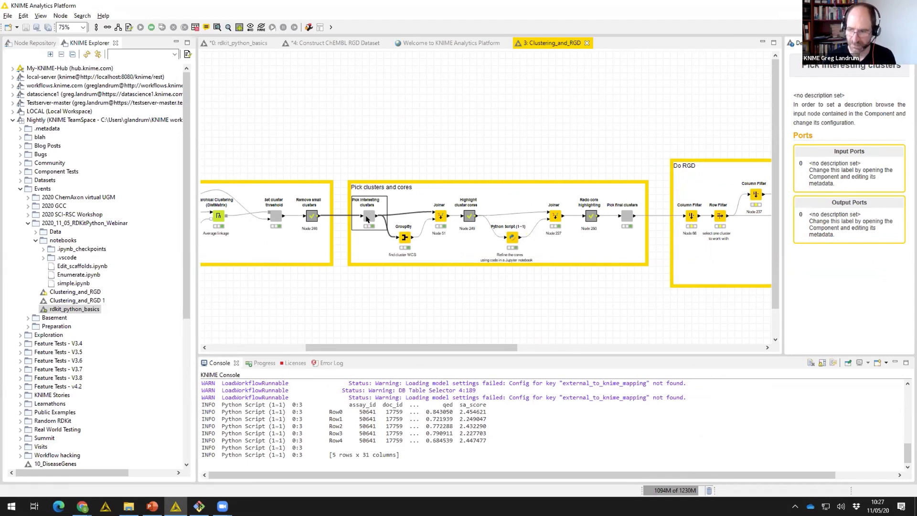
pyautogui.rightClick(366, 218)
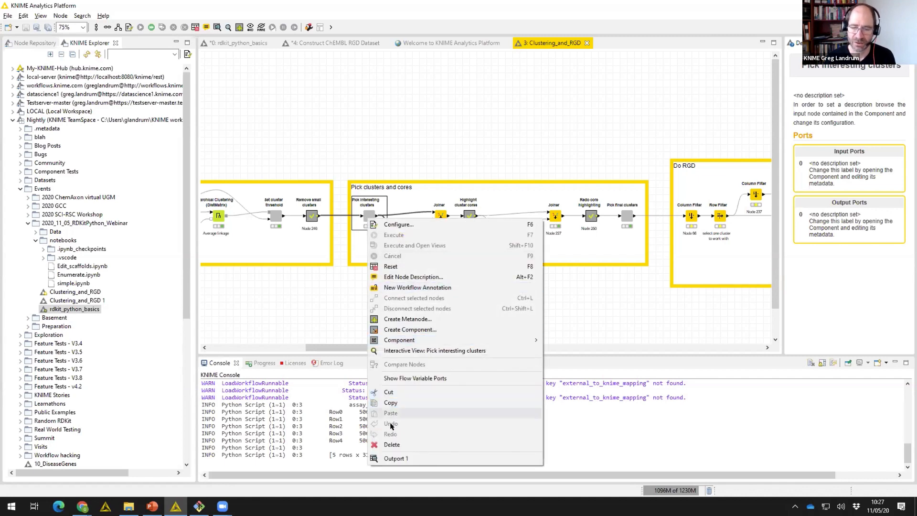
pyautogui.click(386, 458)
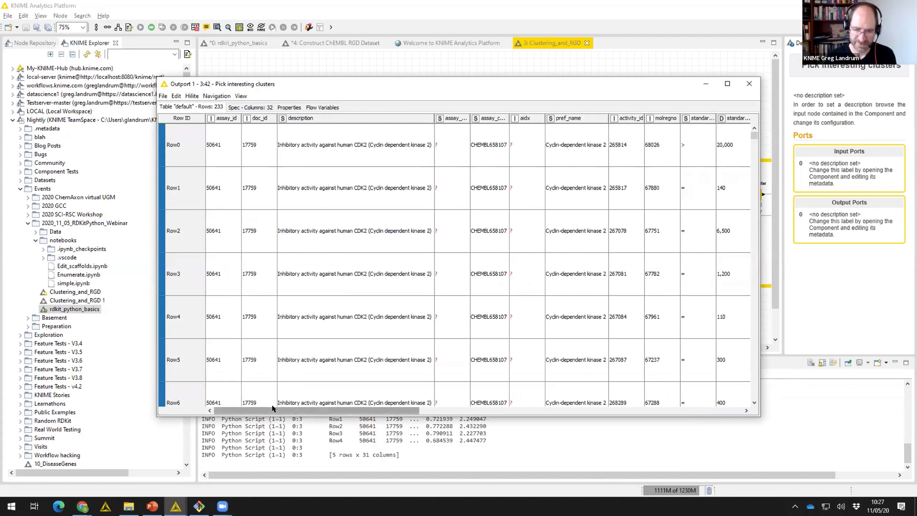
pyautogui.moveTo(273, 409); pyautogui.dragTo(673, 397)
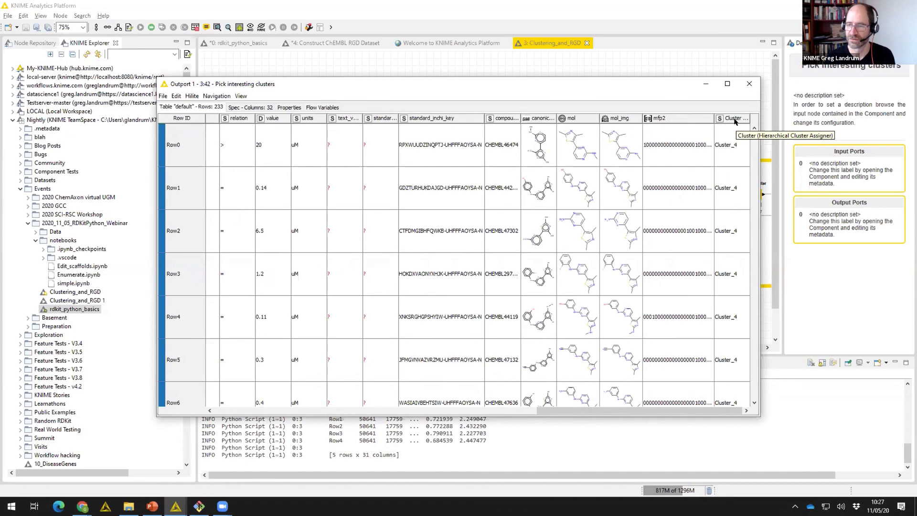
pyautogui.click(748, 85)
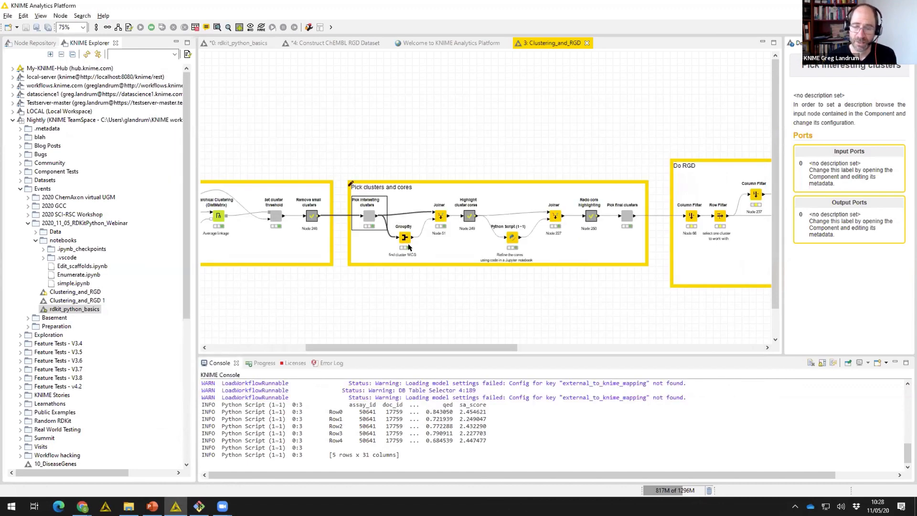
# Review the find cluster MCS GroupBy node's group column and its mol and compound_chembl_id aggregations, and close the dialog without changes.
pyautogui.click(406, 245)
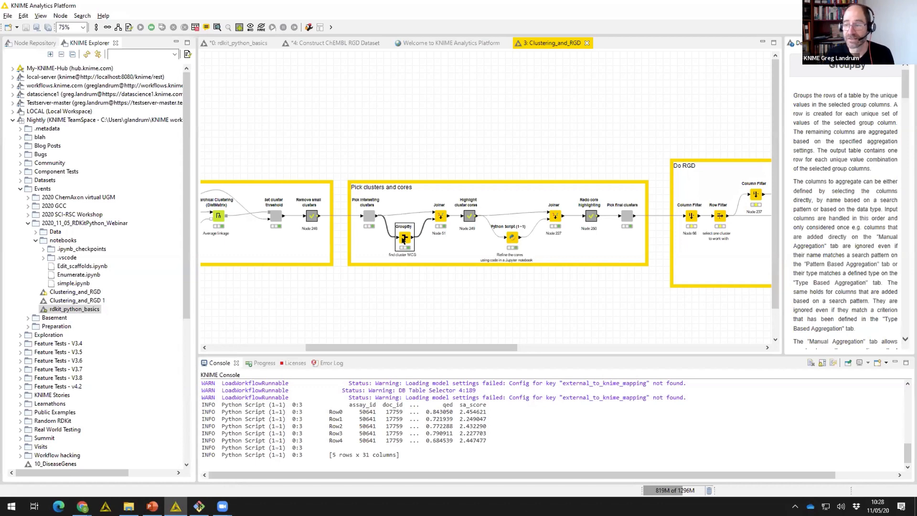
pyautogui.doubleClick(403, 238)
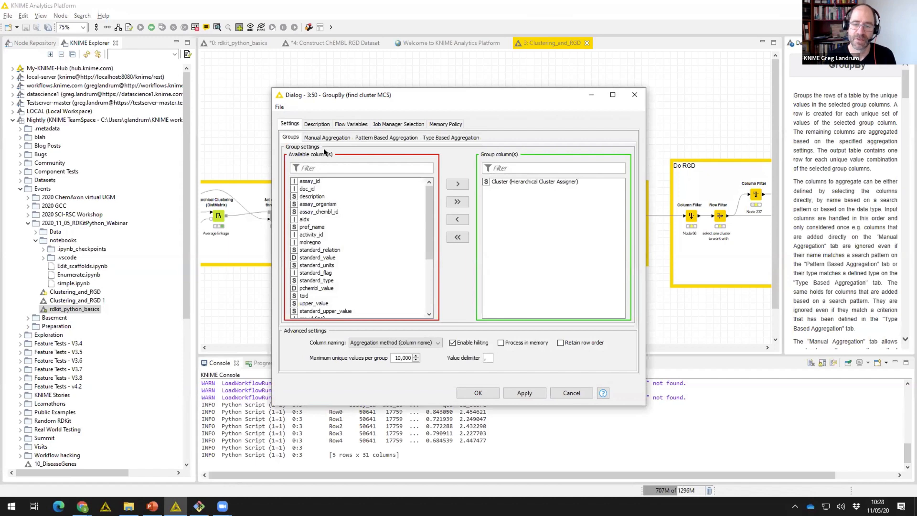
pyautogui.click(532, 182)
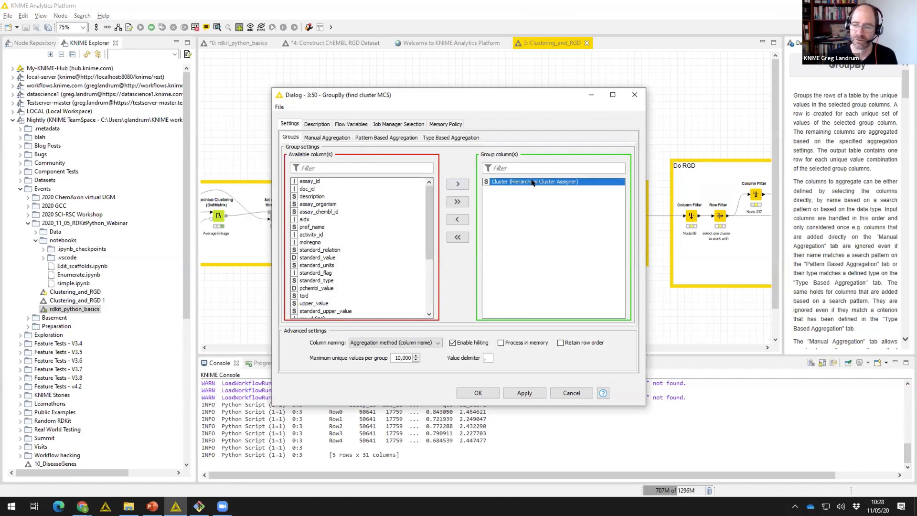
pyautogui.click(329, 137)
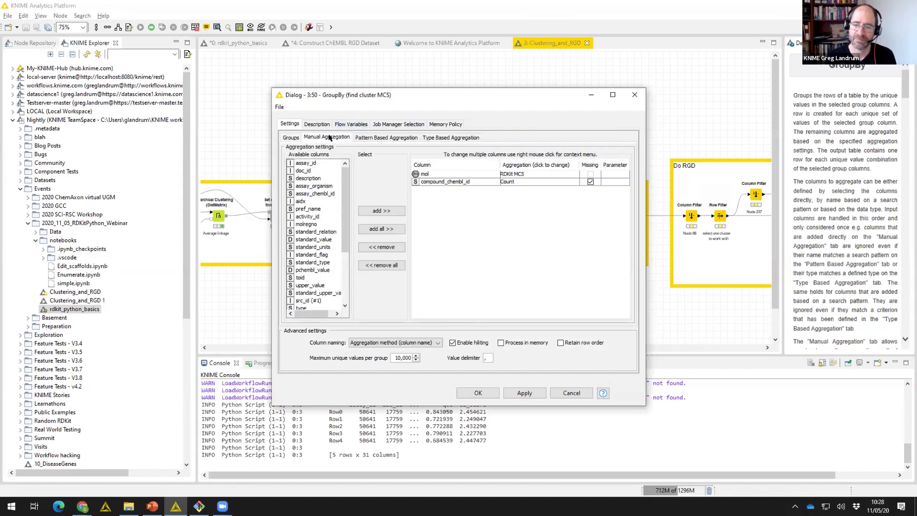
pyautogui.click(434, 181)
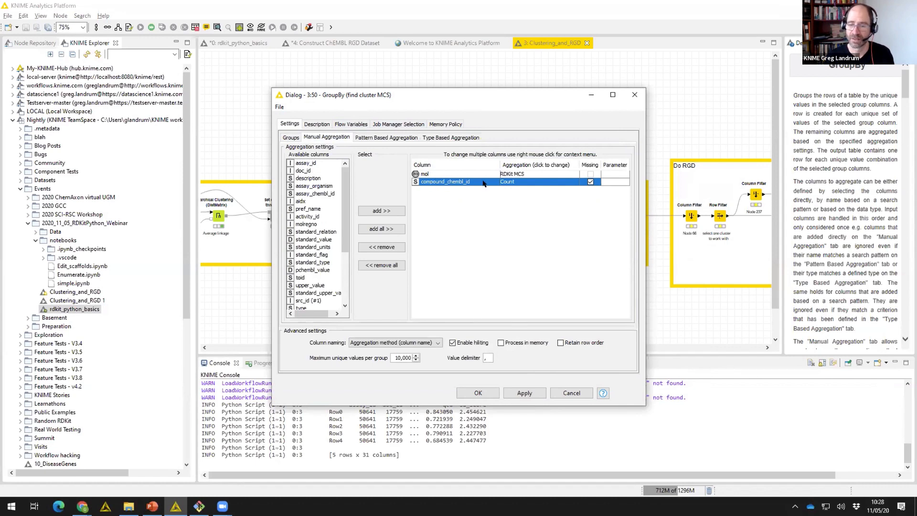
pyautogui.click(439, 175)
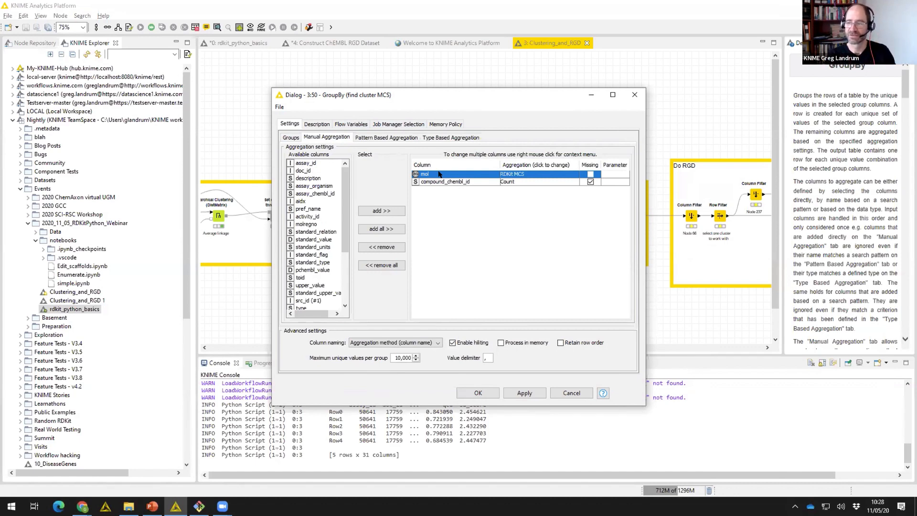
pyautogui.click(573, 392)
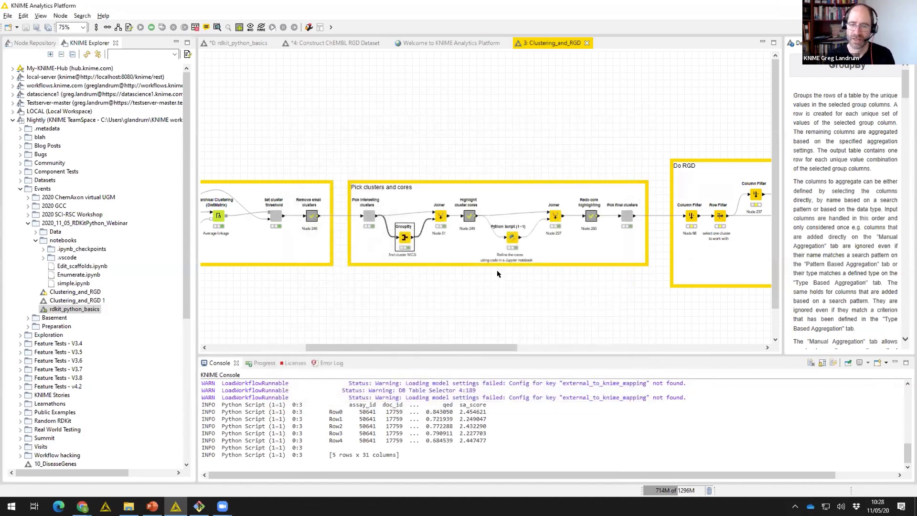
# Open the find cluster MCS node's group table and examine its cluster names and compound counts row by row.
pyautogui.rightClick(406, 244)
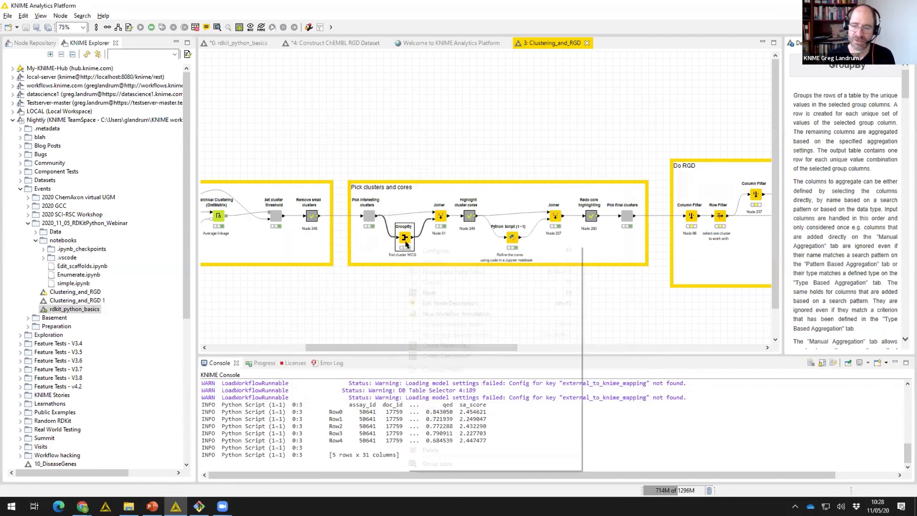
pyautogui.click(456, 465)
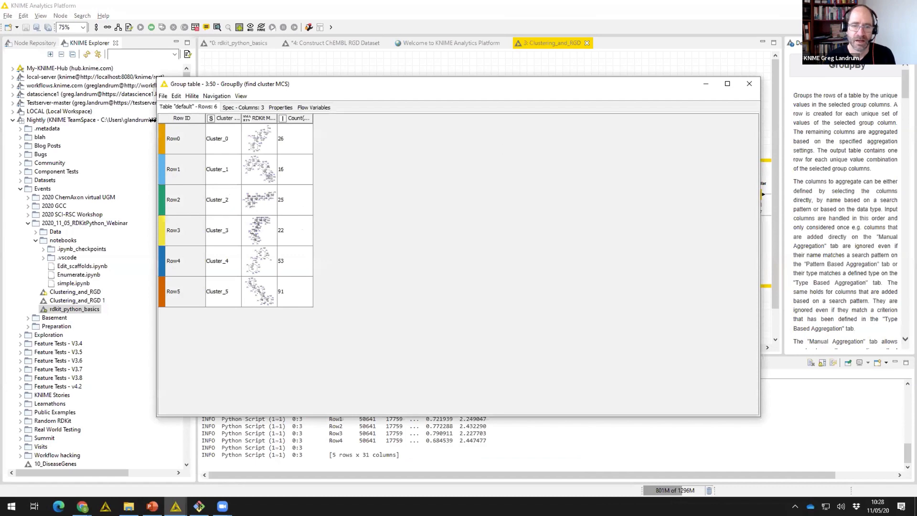
pyautogui.click(225, 139)
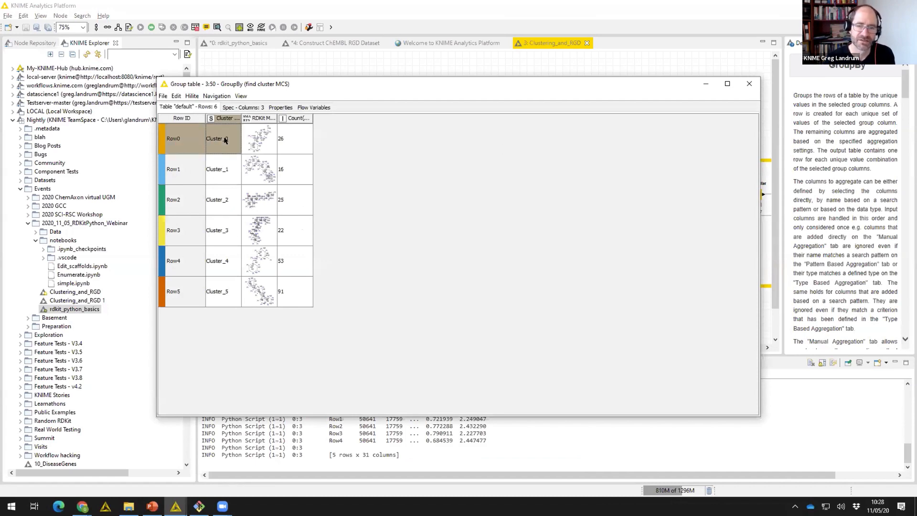
pyautogui.press('Down')
pyautogui.press('Down')
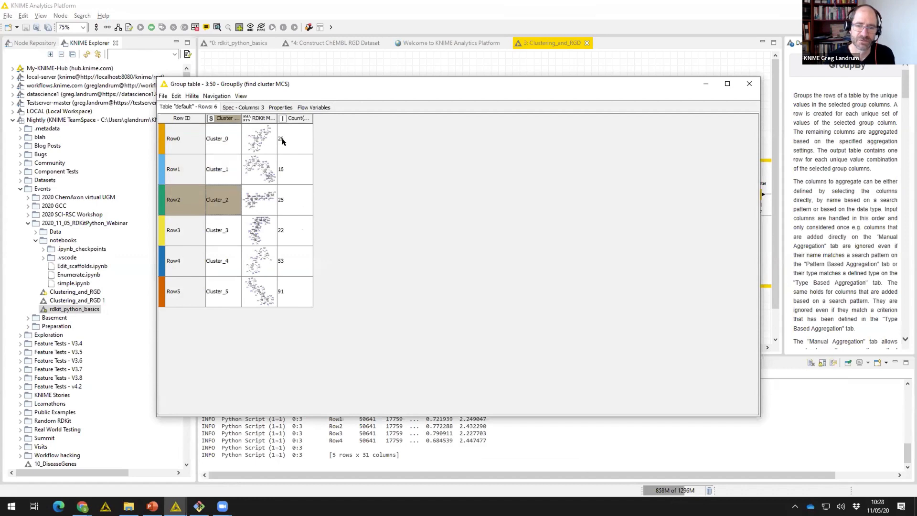
pyautogui.click(282, 141)
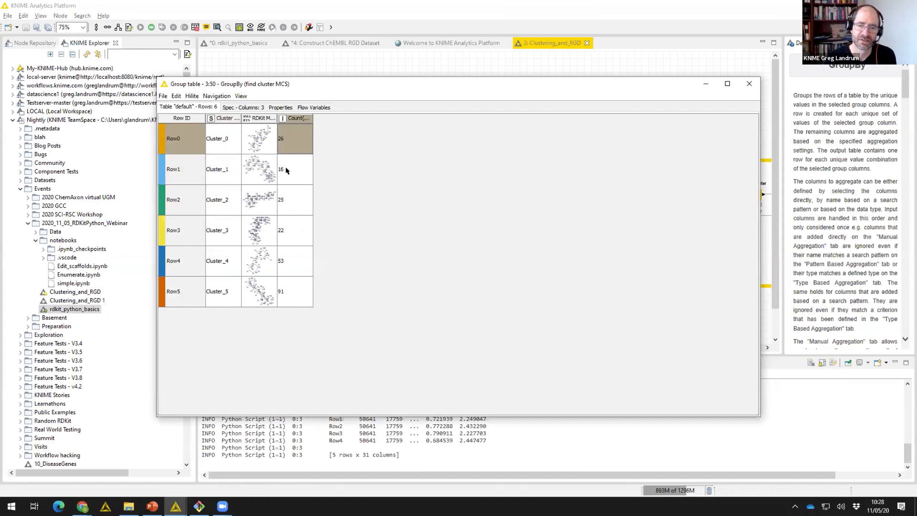
pyautogui.press('Down')
pyautogui.press('Down')
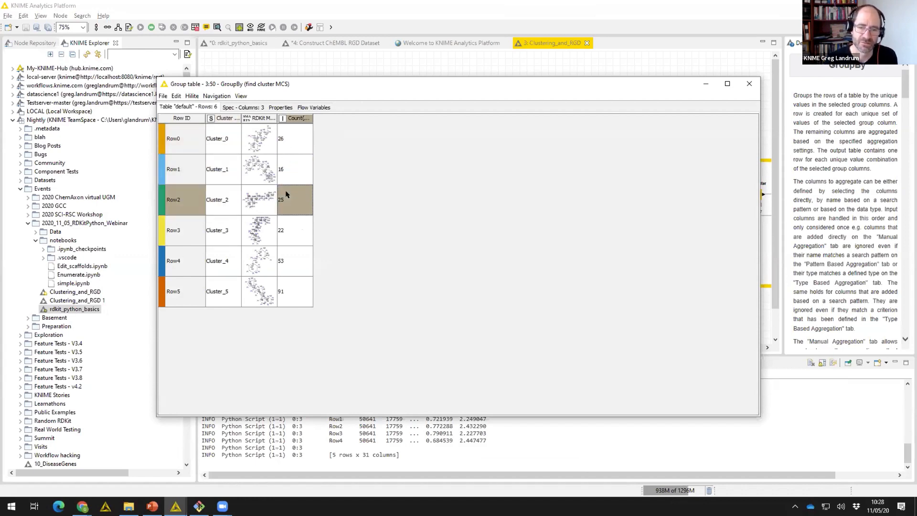
# Widen the RDKit MCS(mol) column and enlarge the rows of the group table to inspect the cluster cores, and close the table.
pyautogui.click(264, 136)
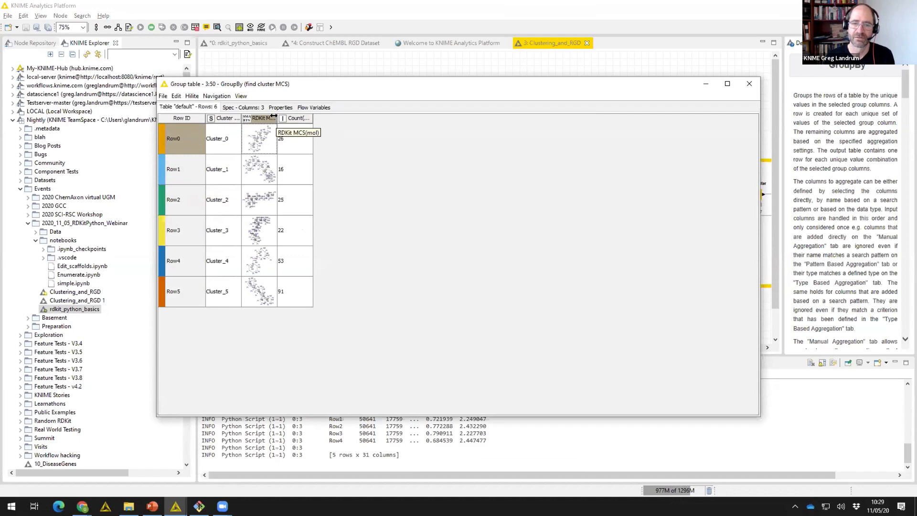
pyautogui.moveTo(273, 116); pyautogui.dragTo(436, 128)
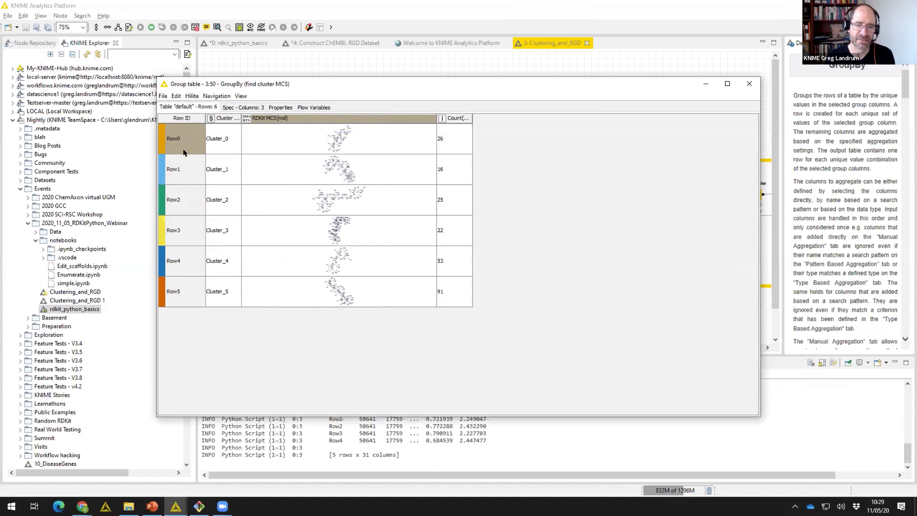
pyautogui.moveTo(178, 169); pyautogui.dragTo(190, 223)
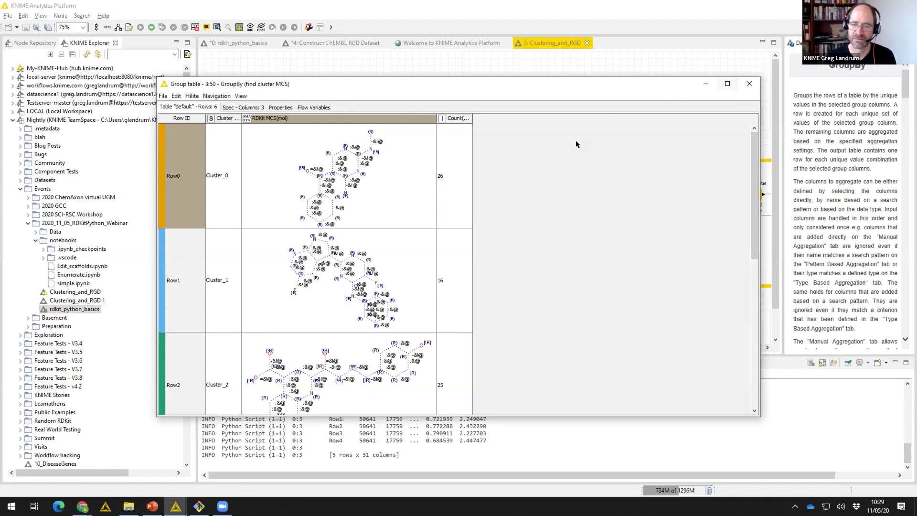
pyautogui.click(749, 83)
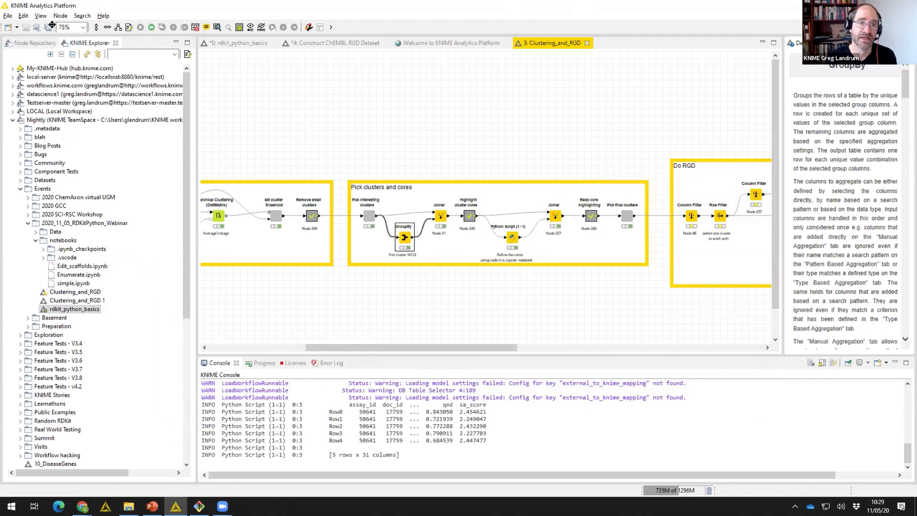
# Open the preferences, filter them for "mcs", and review the RDKit MCS Aggregation settings, including the threshold.
pyautogui.click(7, 16)
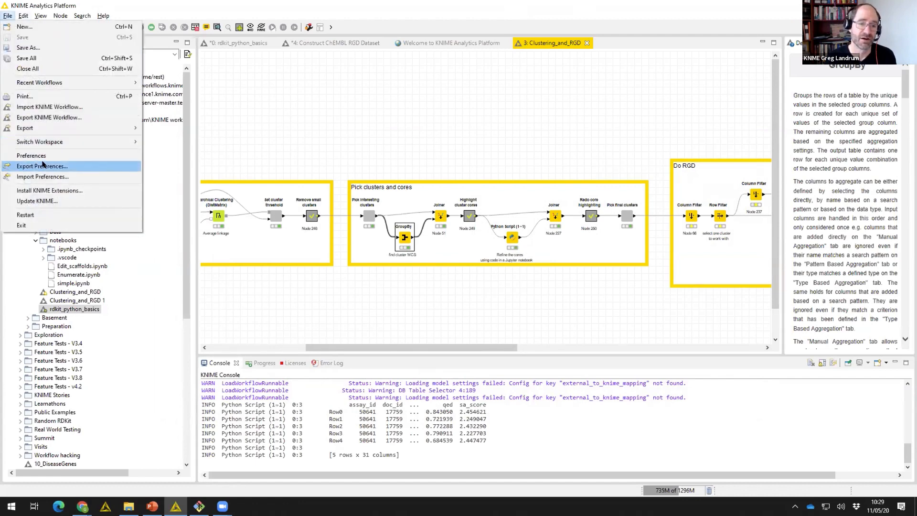
pyautogui.click(46, 156)
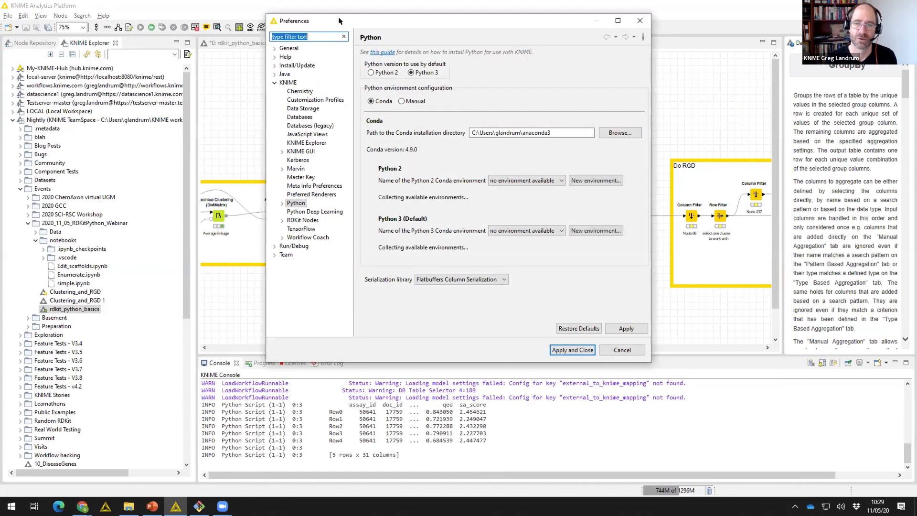
pyautogui.moveTo(330, 25); pyautogui.dragTo(185, 35)
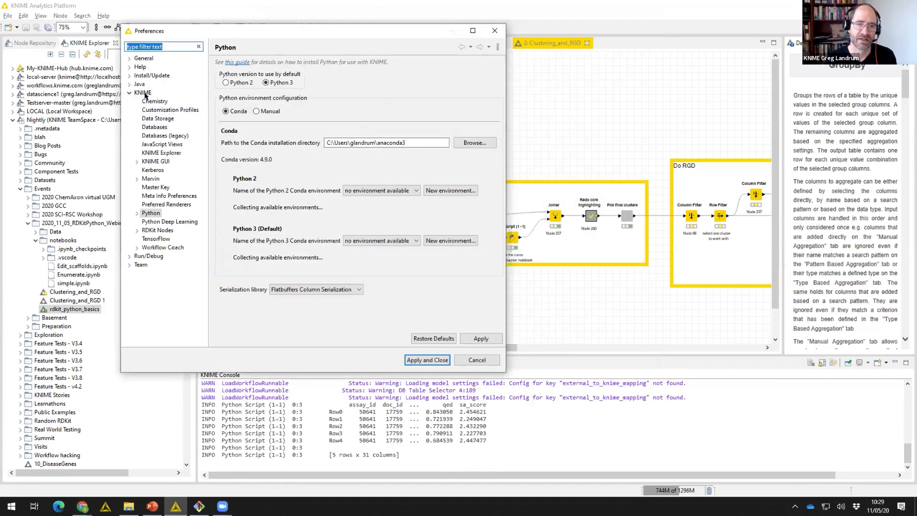
pyautogui.write('m')
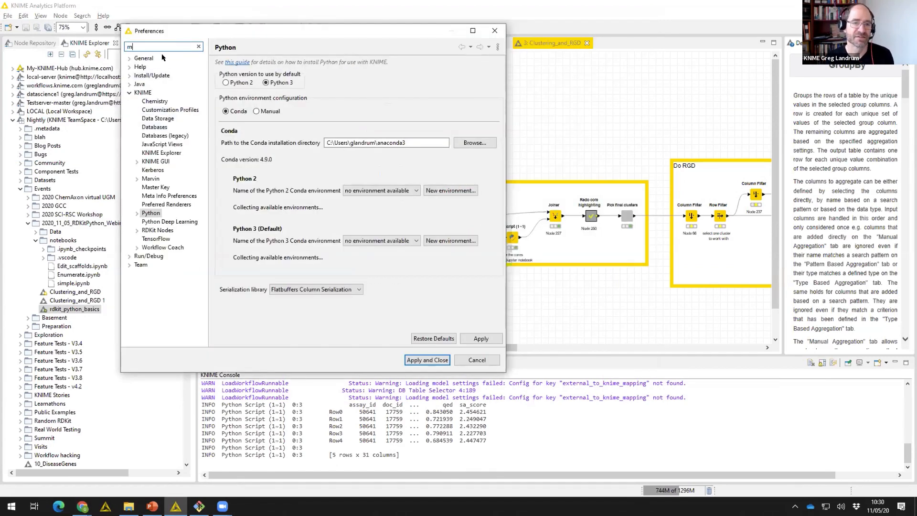
pyautogui.write('cs')
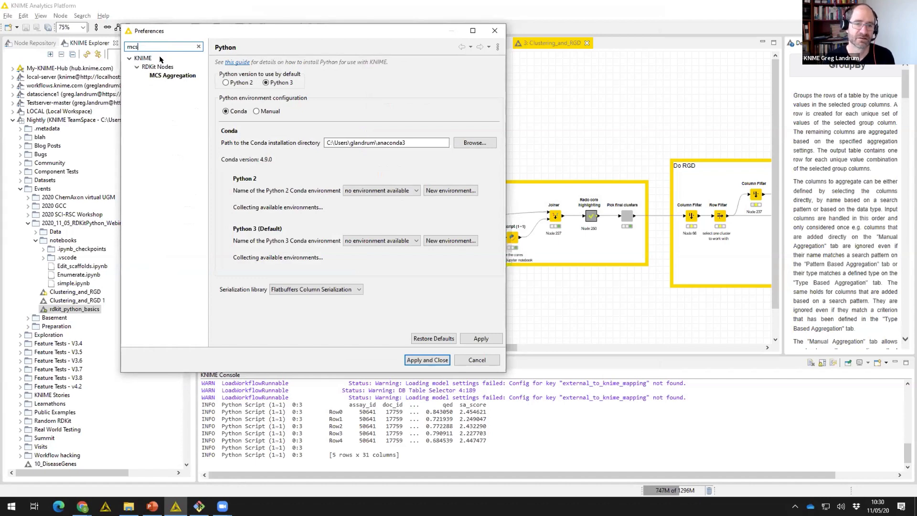
pyautogui.click(163, 75)
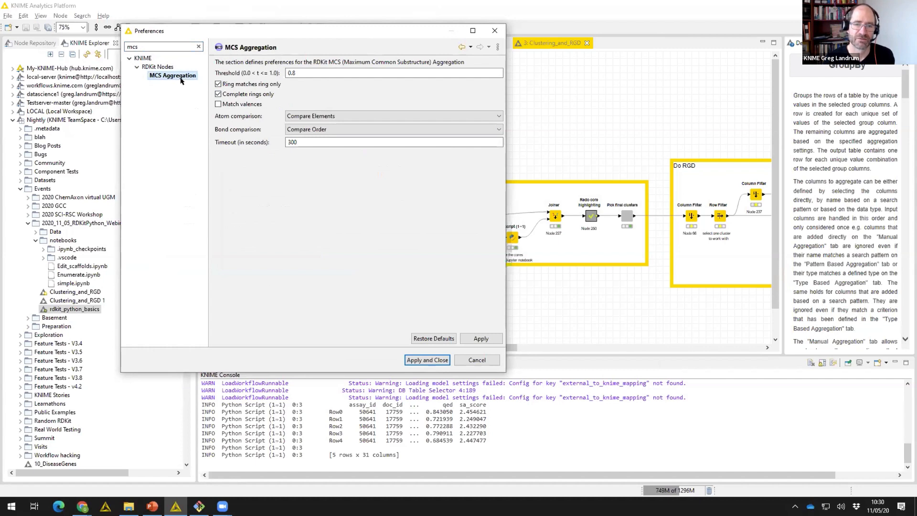
pyautogui.click(297, 71)
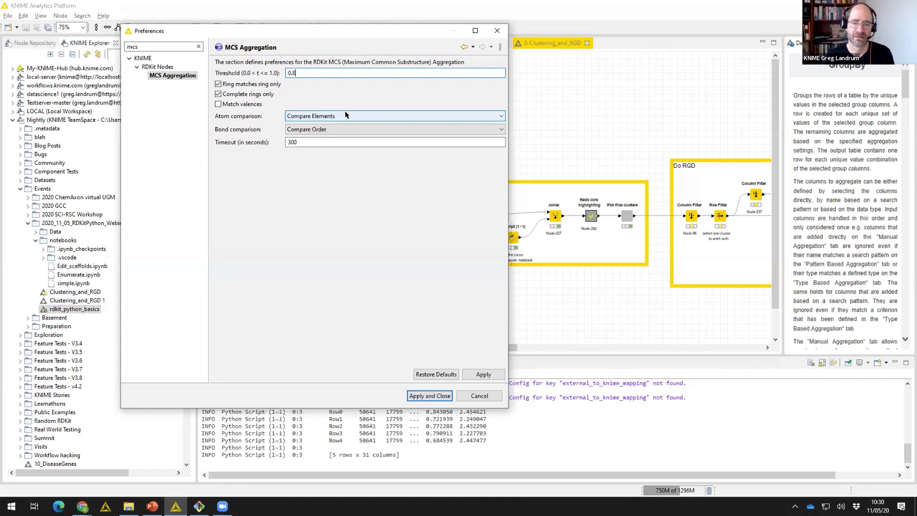
# Try Compare Any as the MCS atom comparison, switch back to Compare Elements, and cancel the preferences.
pyautogui.click(502, 115)
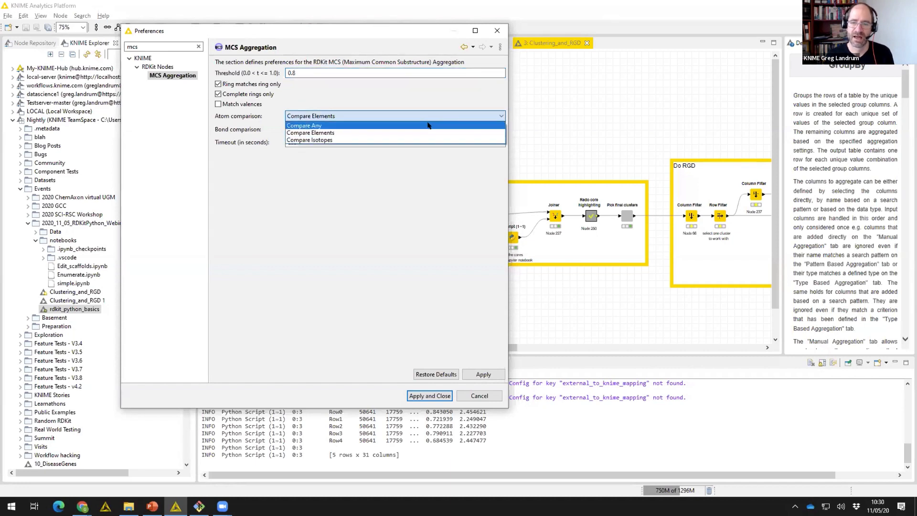
pyautogui.click(428, 125)
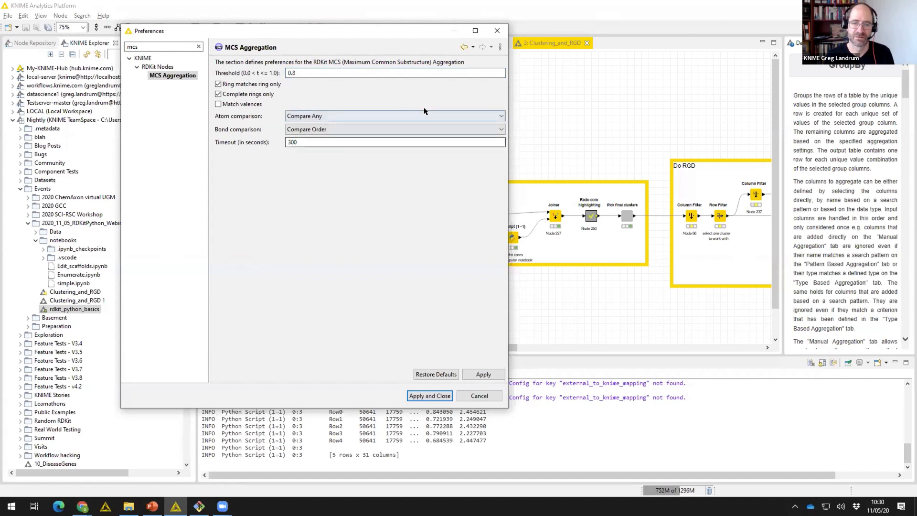
pyautogui.click(500, 116)
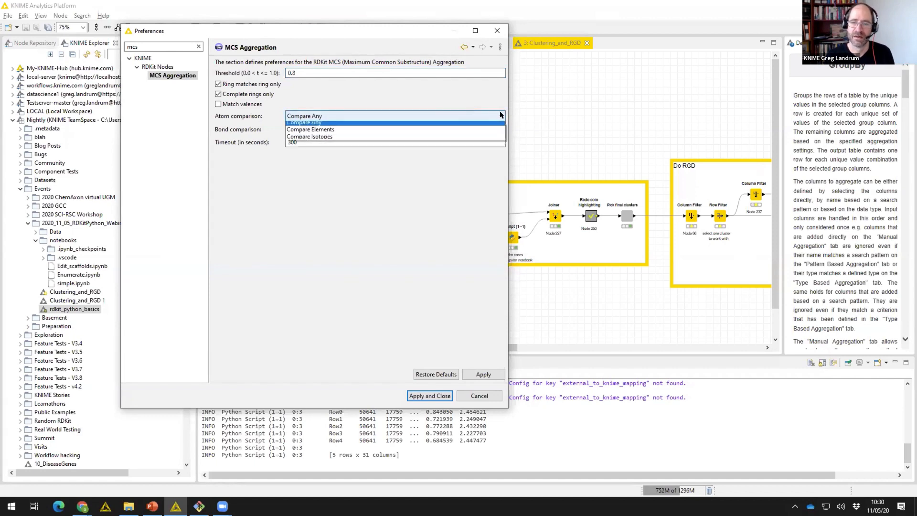
pyautogui.click(417, 133)
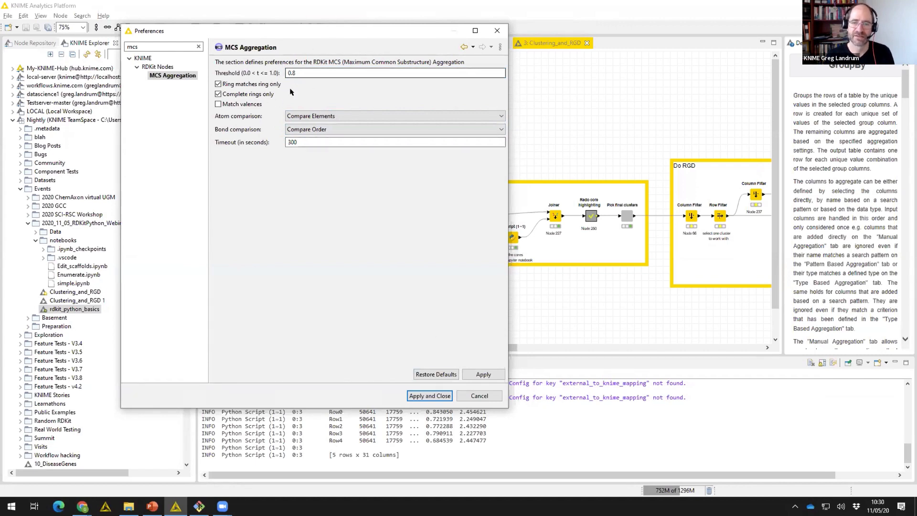
pyautogui.click(474, 396)
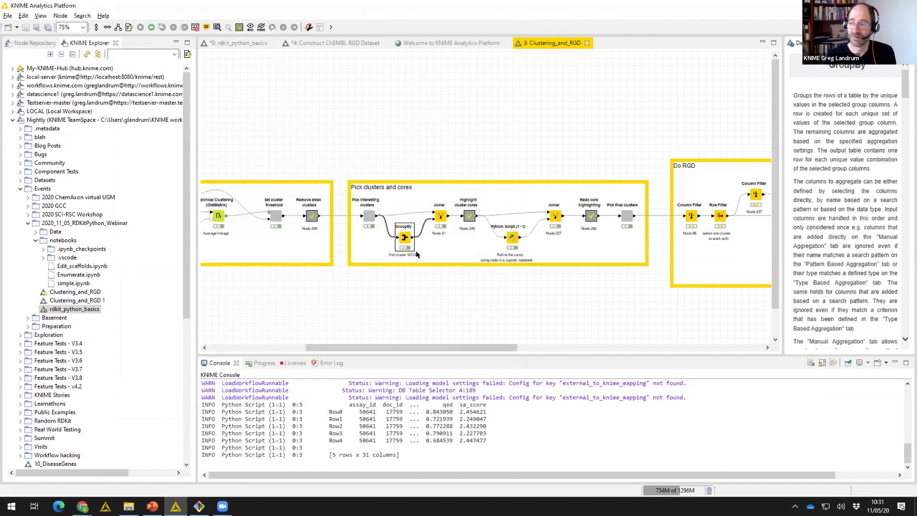
# Open the Collected results table of Highlight cluster cores, and enlarge its mol (Highlighting) column and rows to show the structures.
pyautogui.click(623, 220)
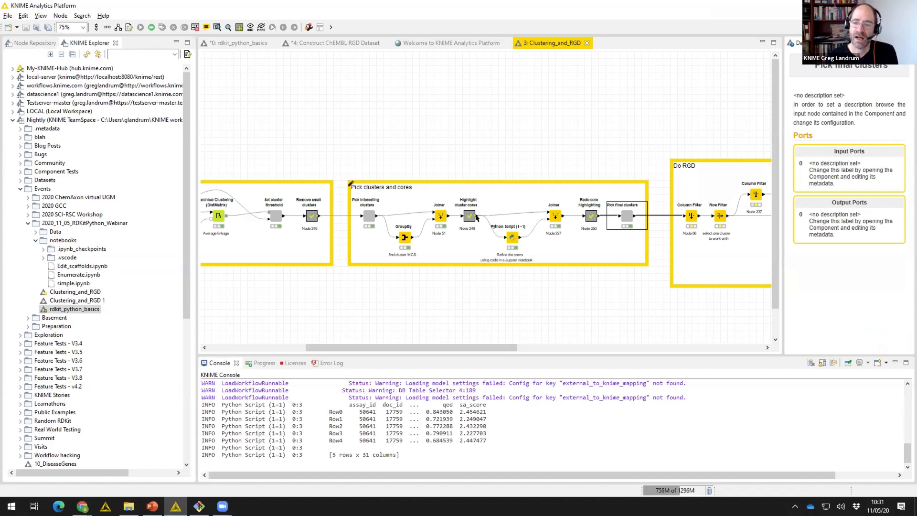
pyautogui.click(439, 219)
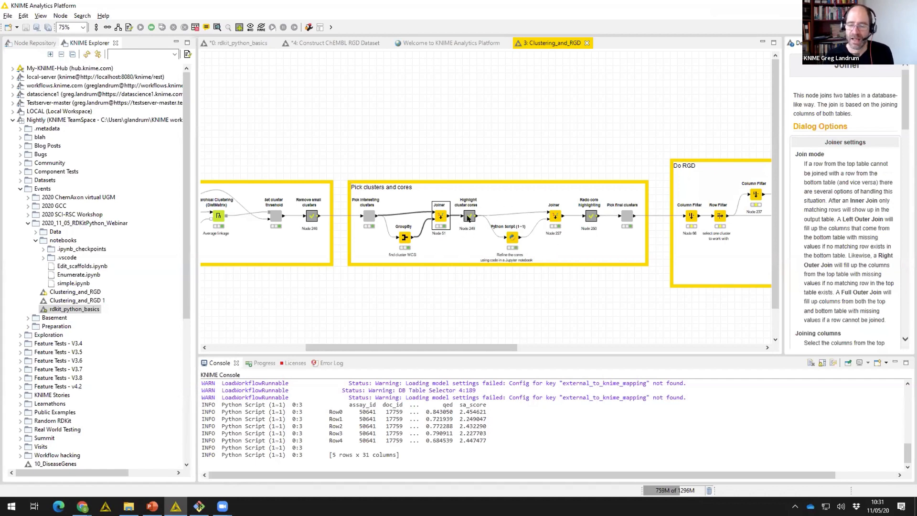
pyautogui.click(469, 218)
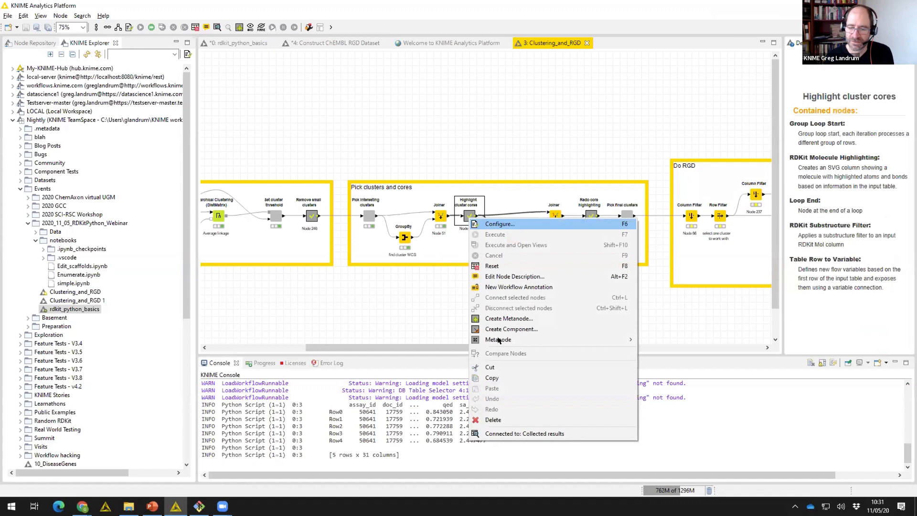
pyautogui.click(508, 433)
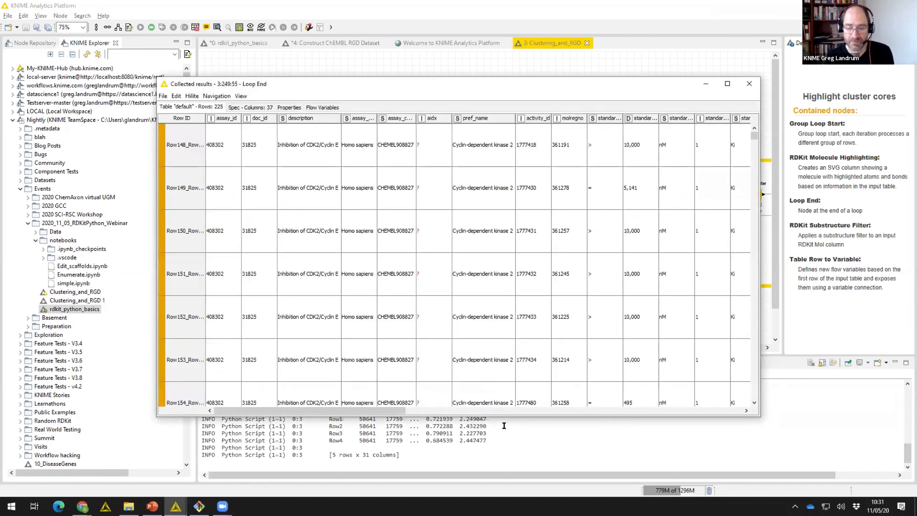
pyautogui.moveTo(404, 411); pyautogui.dragTo(754, 412)
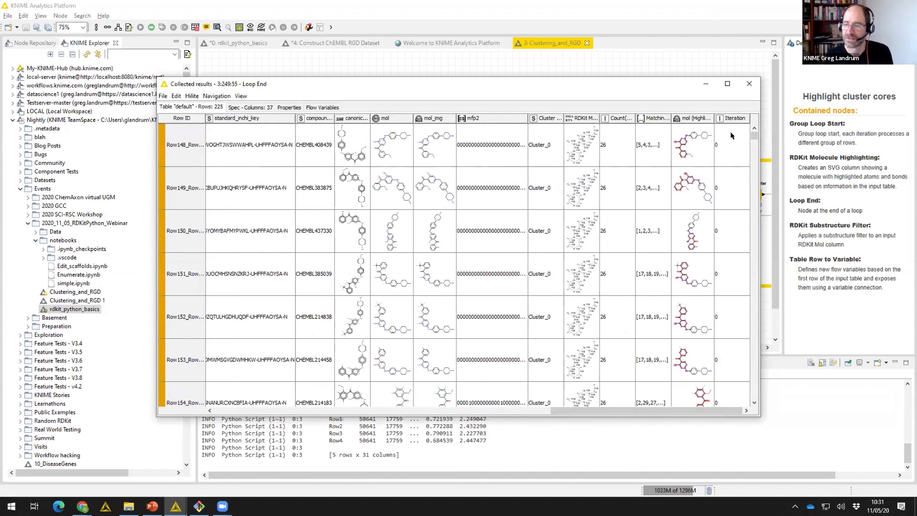
pyautogui.moveTo(711, 116); pyautogui.dragTo(786, 110)
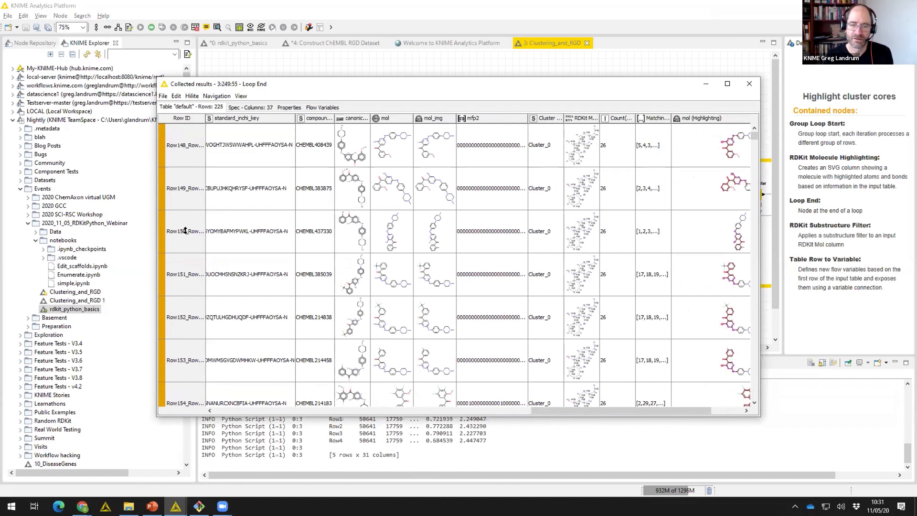
pyautogui.moveTo(186, 231)
pyautogui.mouseDown()
pyautogui.moveTo(185, 219)
pyautogui.moveTo(185, 232)
pyautogui.mouseUp()
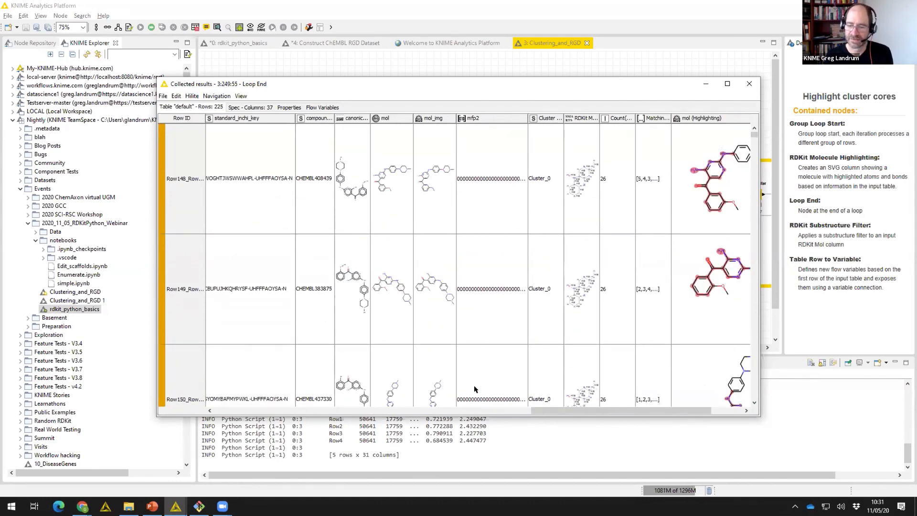
pyautogui.moveTo(543, 415); pyautogui.dragTo(640, 414)
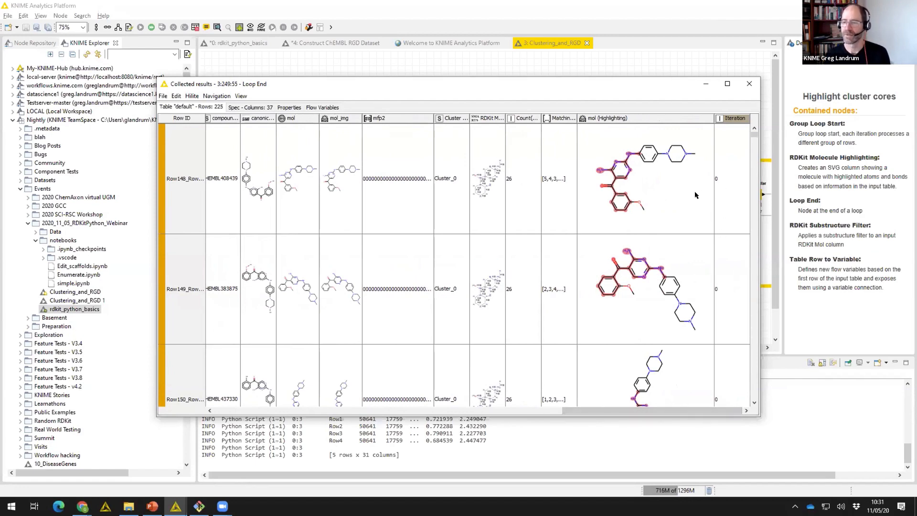
# Step through the mol (Highlighting) cells from Row148 to Row156 and back, comparing the highlighted core in the Cluster_0 molecules.
pyautogui.click(664, 194)
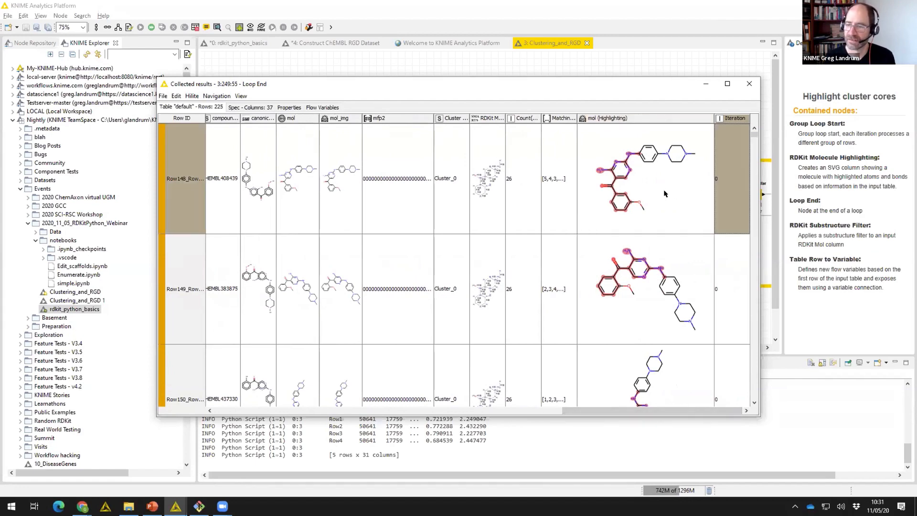
pyautogui.press('Down')
pyautogui.press('Down')
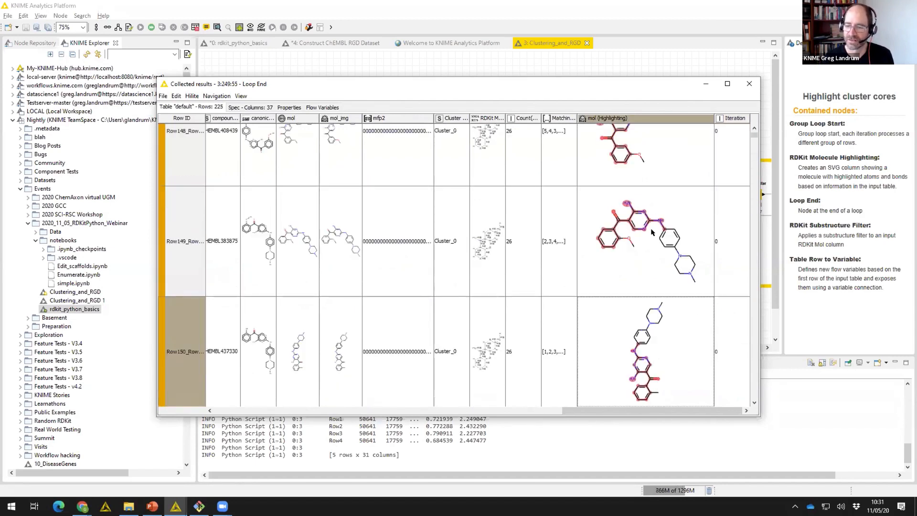
pyautogui.click(643, 250)
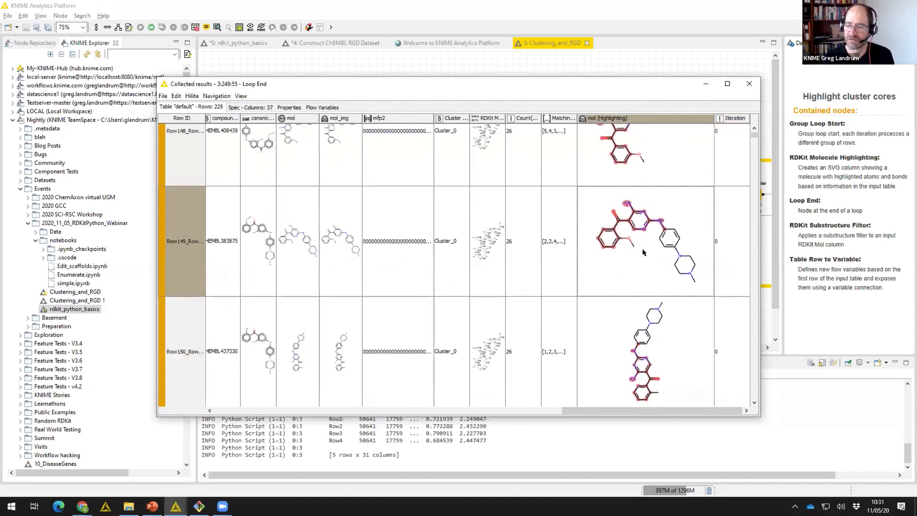
pyautogui.click(628, 340)
pyautogui.press('Down')
pyautogui.press('Down')
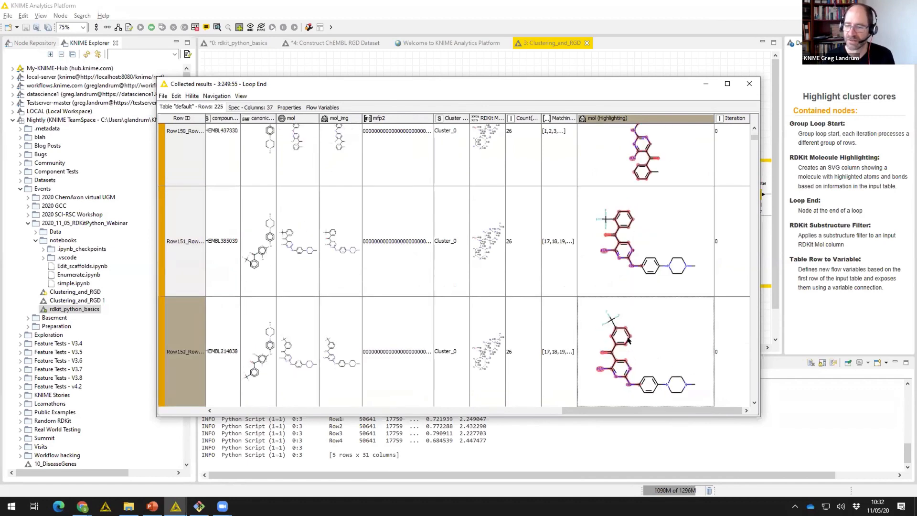
pyautogui.press('Down')
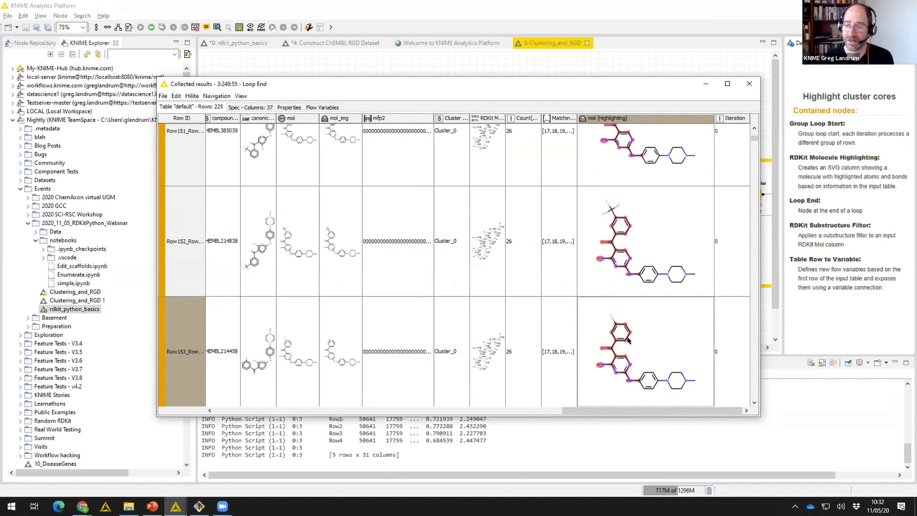
pyautogui.press('Down')
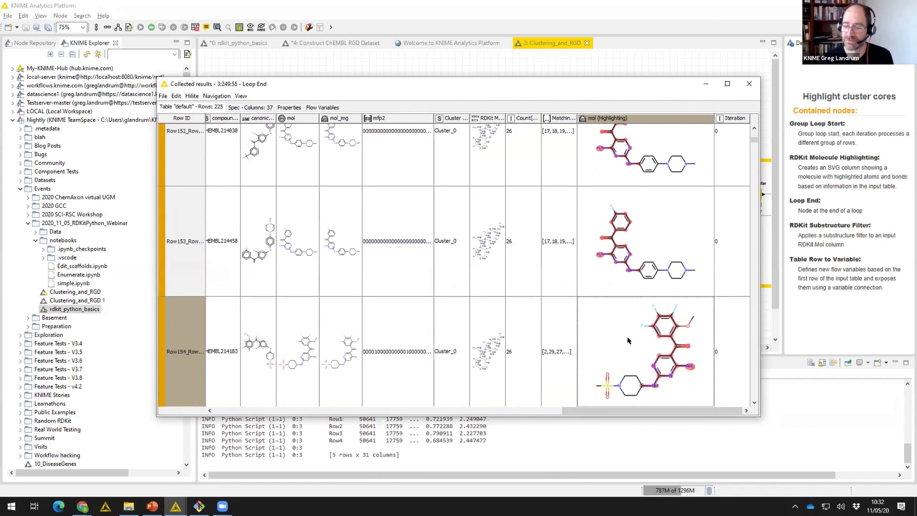
pyautogui.press('Down')
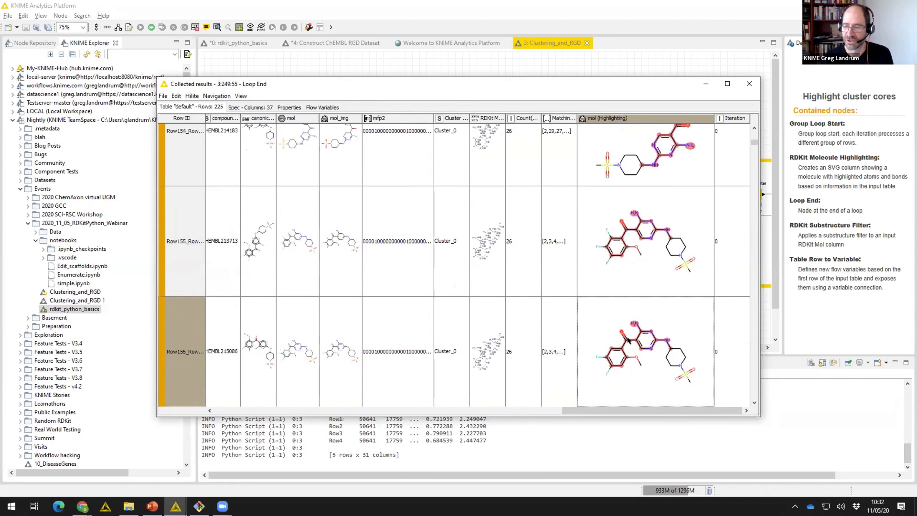
pyautogui.scroll(-1, 628, 340)
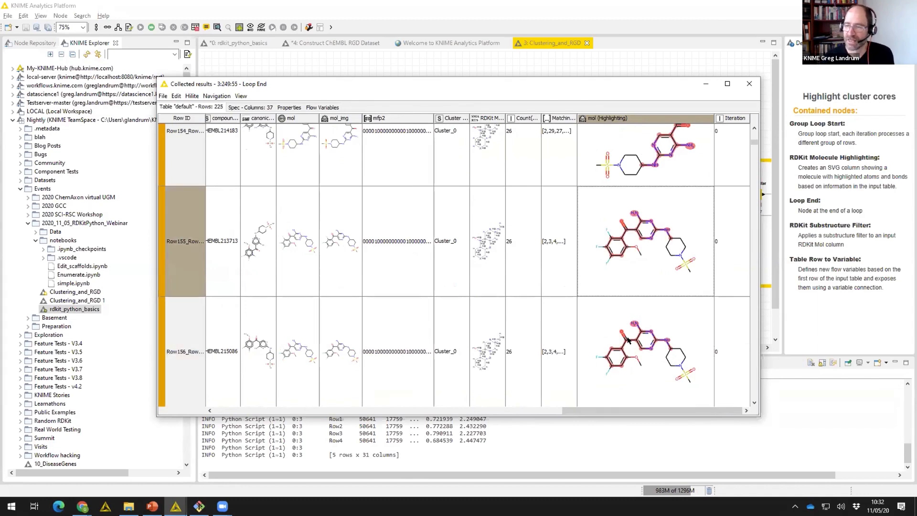
pyautogui.press('Up')
pyautogui.press('Up')
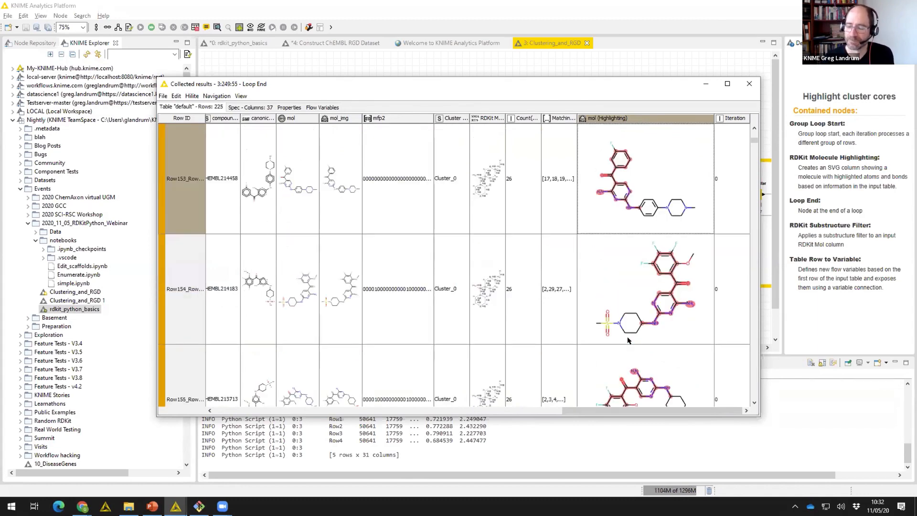
pyautogui.press('Up')
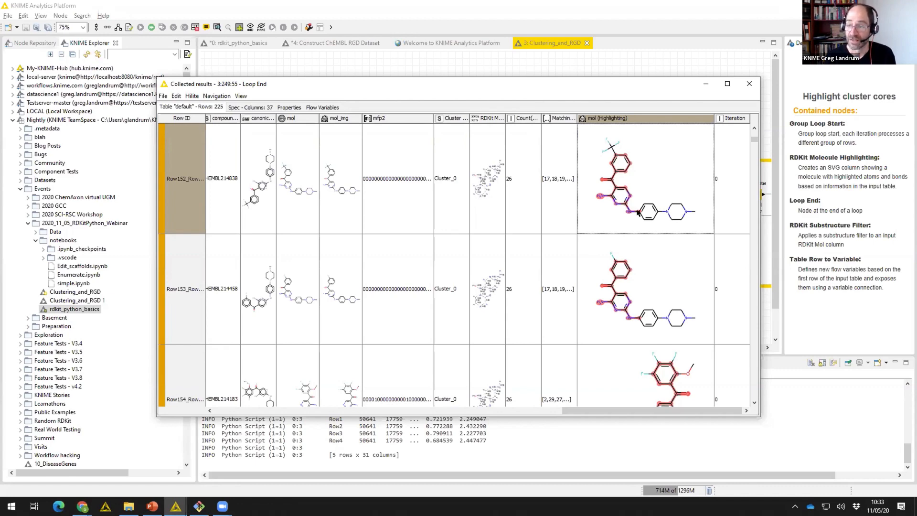
pyautogui.press('Down')
pyautogui.press('Down')
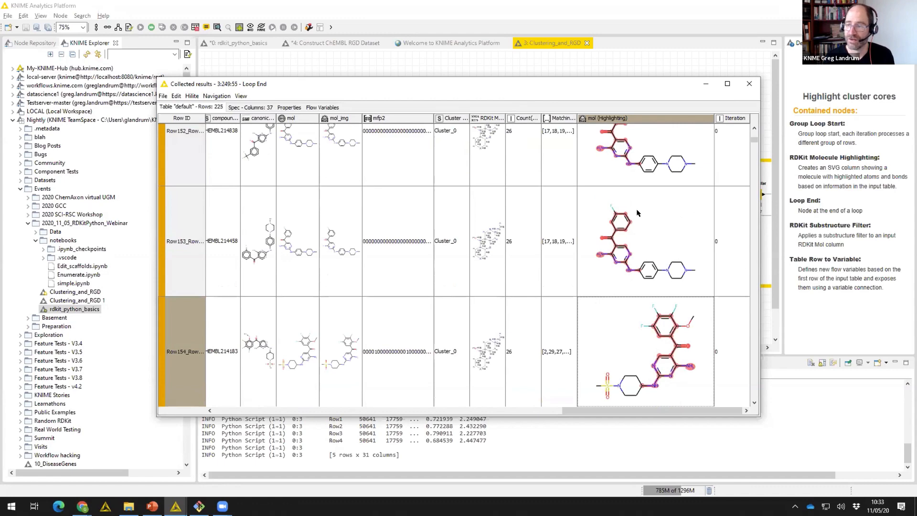
# Close the Collected results table and open the configuration of the Python Script node that refines the cores.
pyautogui.click(749, 84)
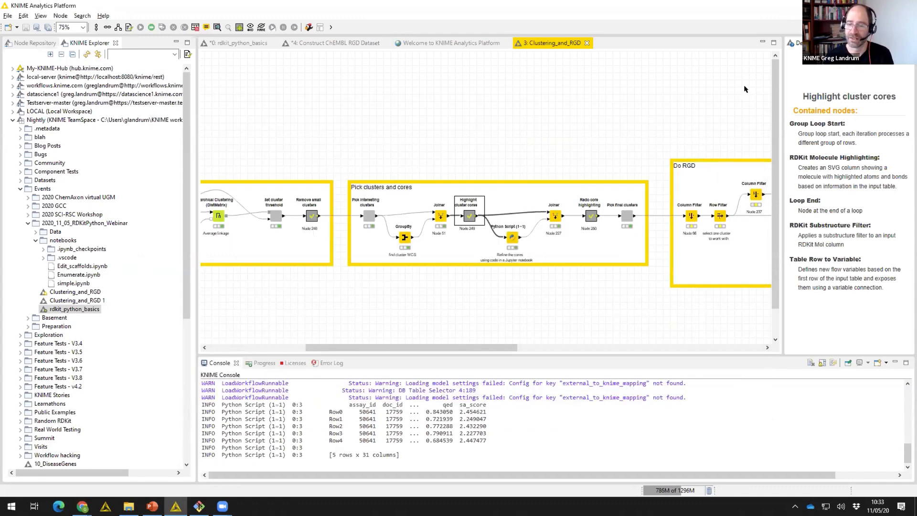
pyautogui.click(509, 248)
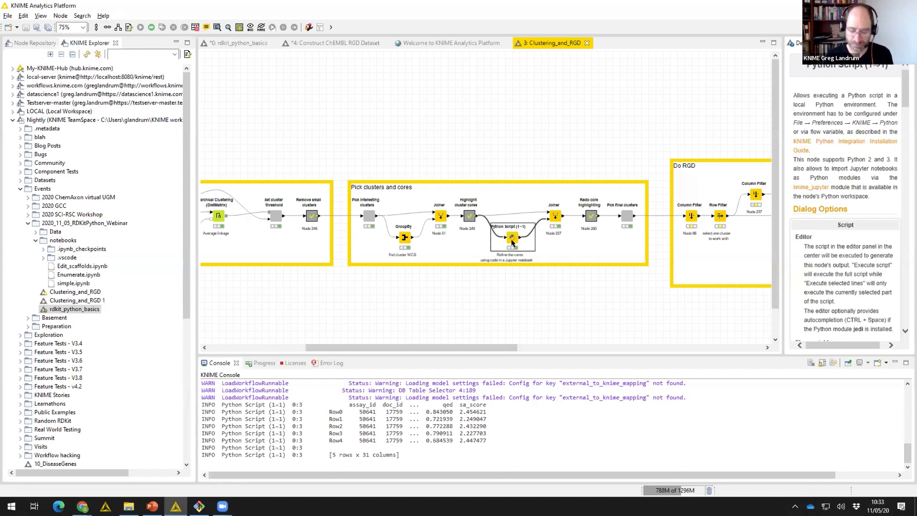
pyautogui.doubleClick(512, 241)
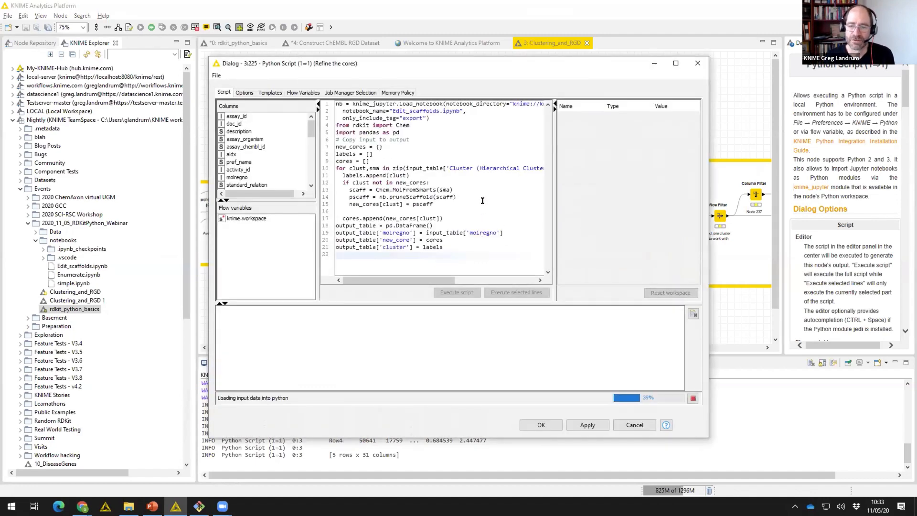
# Walk through the script line by line, from loading the Edit_scaffolds.ipynb notebook to the loop calling nb.pruneScaffold.
pyautogui.click(382, 108)
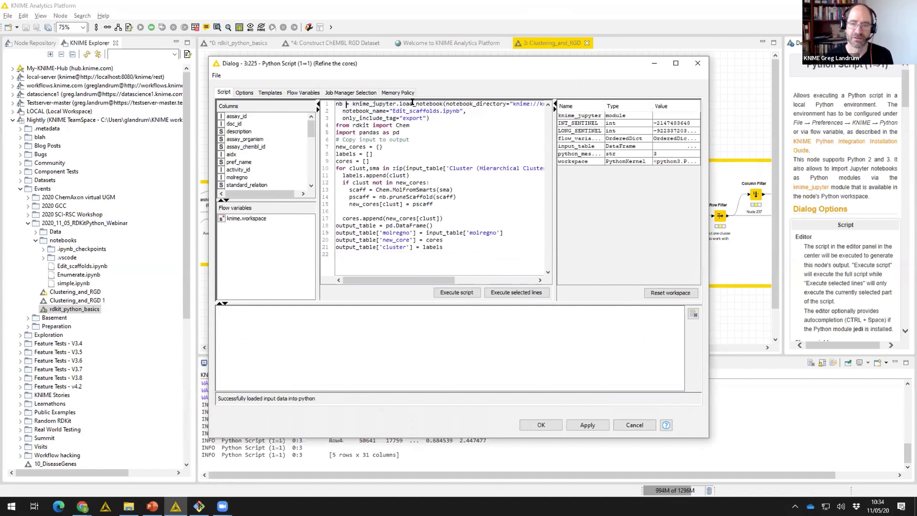
pyautogui.press('Down')
pyautogui.press('Down')
pyautogui.press('Down')
pyautogui.press('Down')
pyautogui.press('Down')
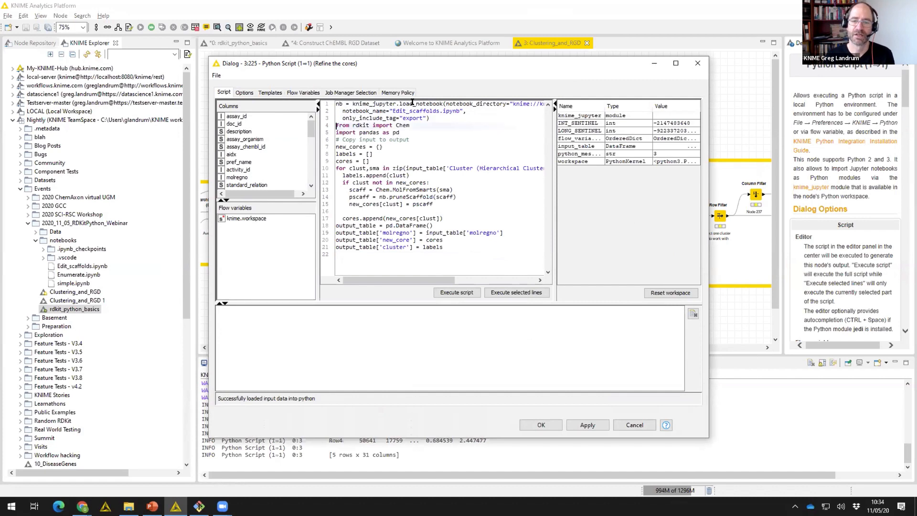
pyautogui.press('Down')
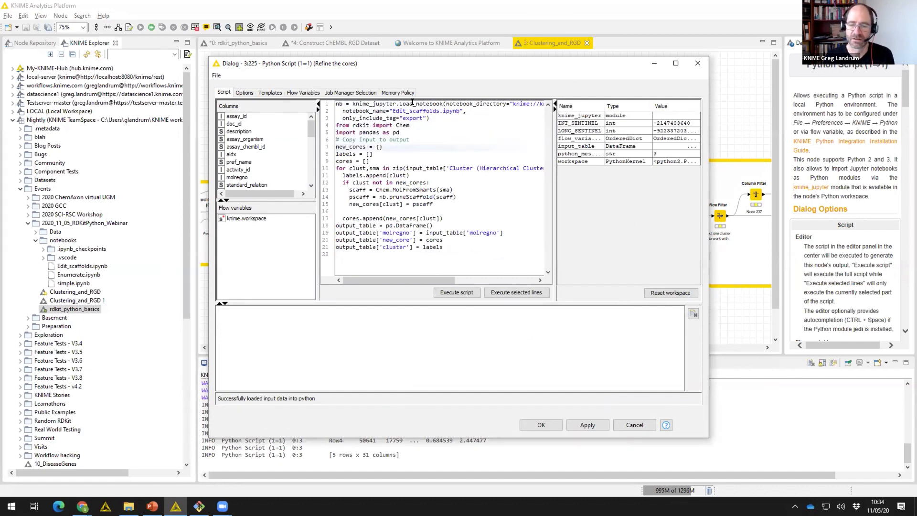
pyautogui.press('Down')
pyautogui.press('Down')
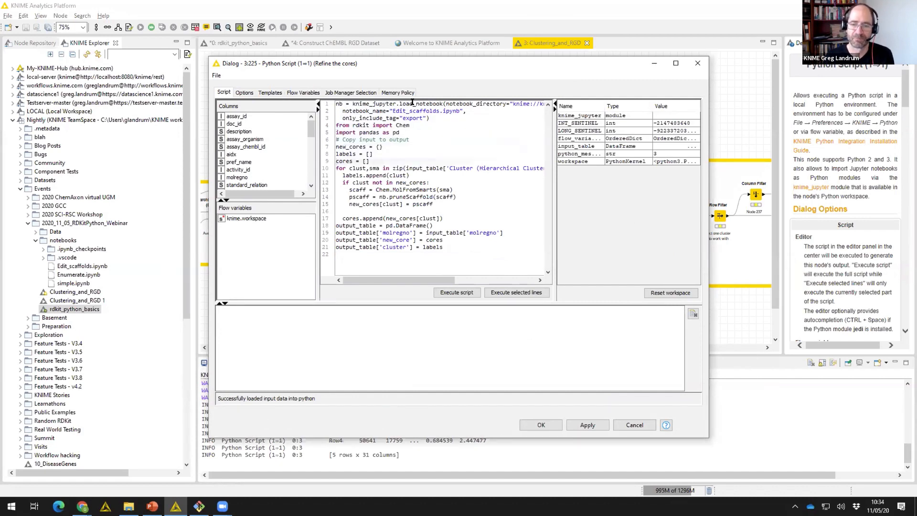
pyautogui.press('Up')
pyautogui.press('Up')
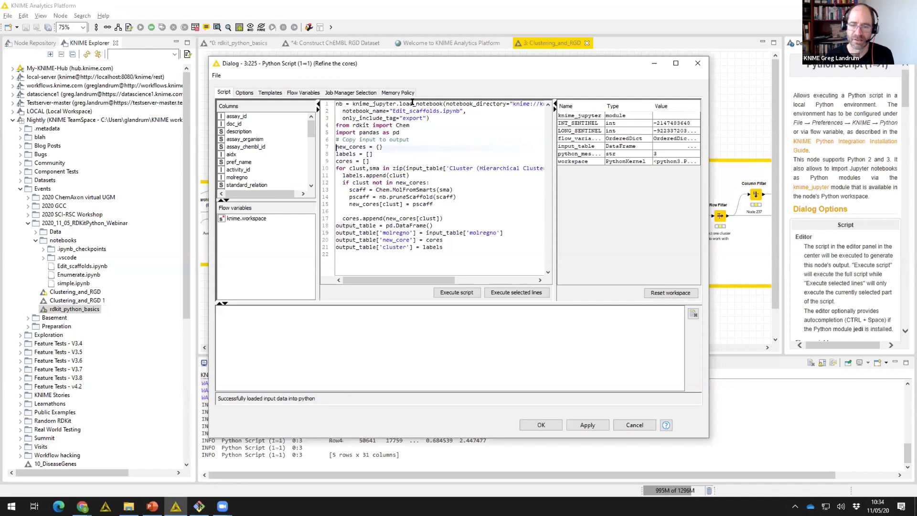
pyautogui.press('Down')
pyautogui.press('Down')
pyautogui.press('Down')
pyautogui.press('Down')
pyautogui.press('Down')
pyautogui.press('Down')
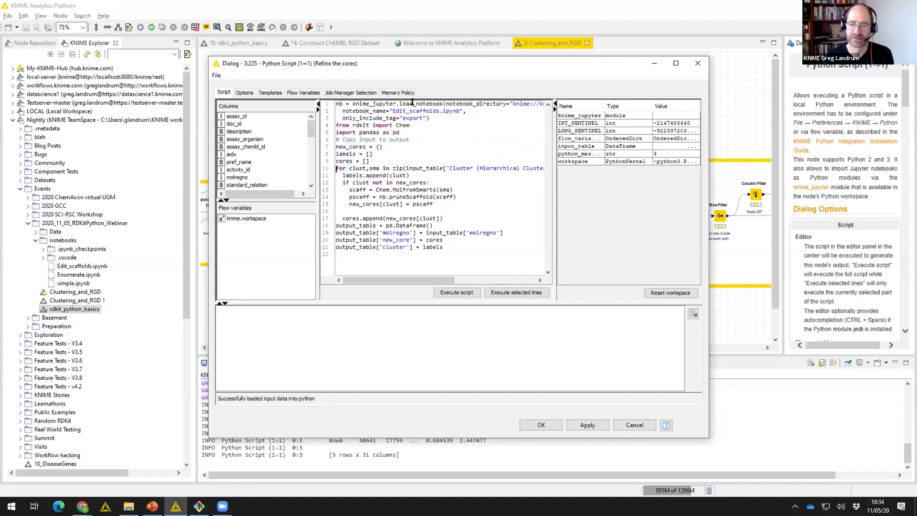
pyautogui.press('Down')
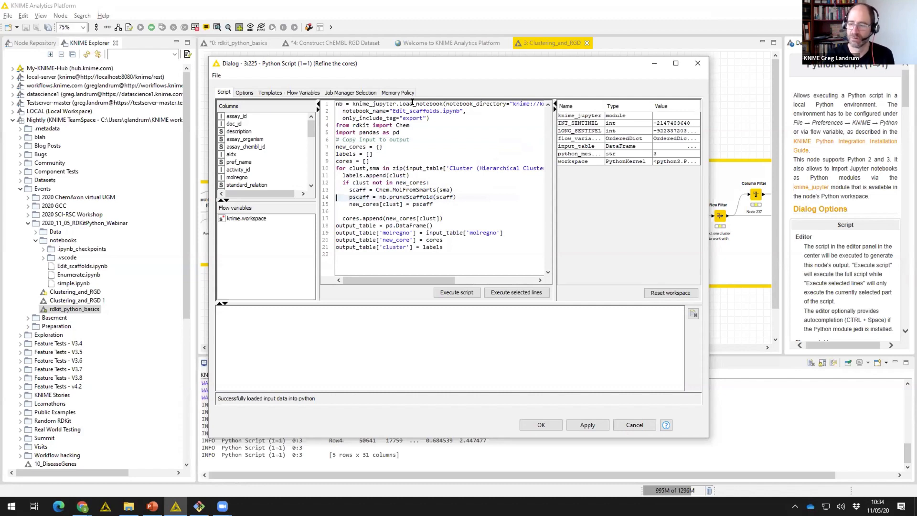
# Review the script lines that fill output_table with molregno, new_core and cluster, and cancel the dialog.
pyautogui.click(359, 239)
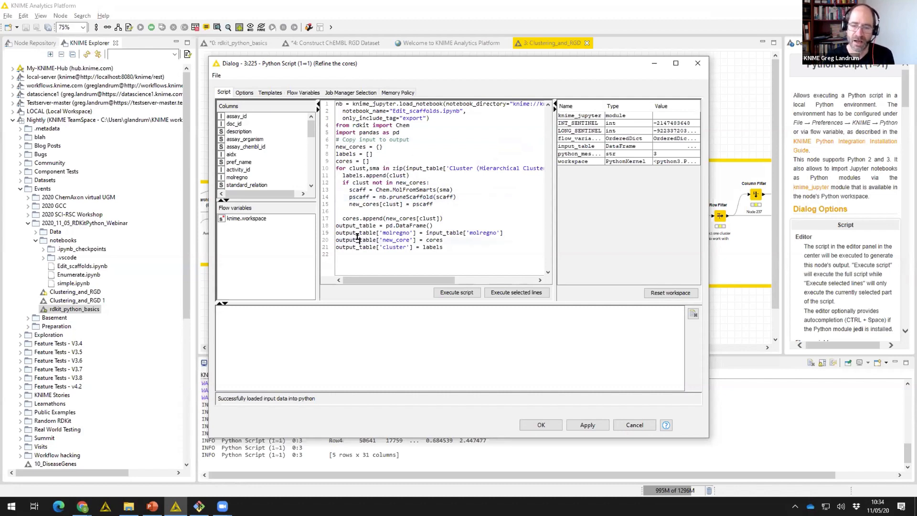
pyautogui.click(395, 233)
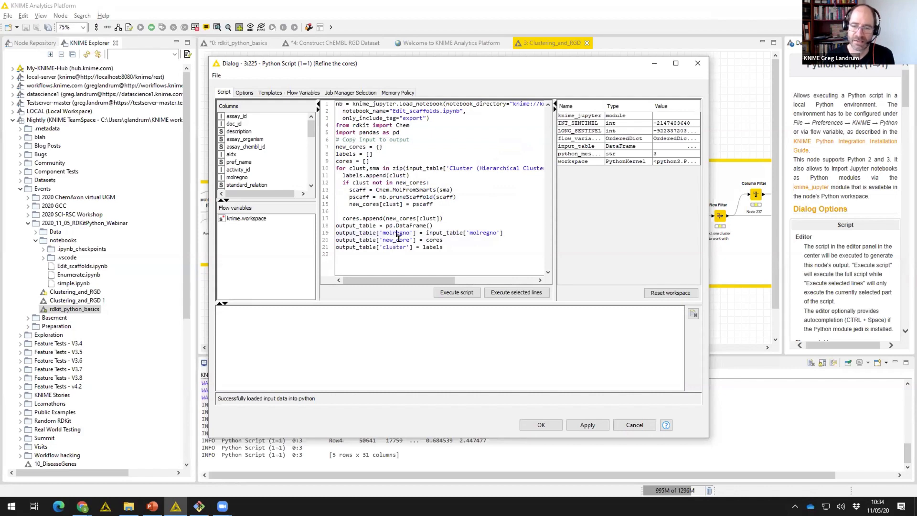
pyautogui.click(368, 218)
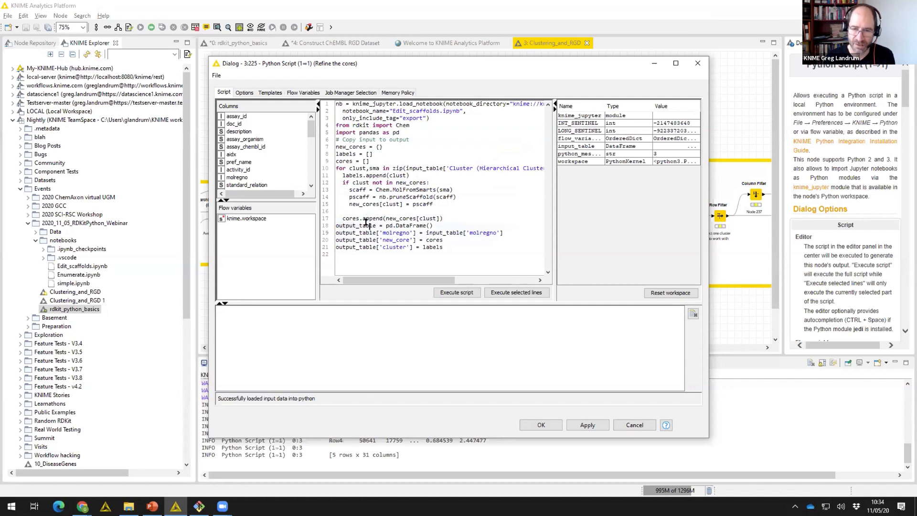
pyautogui.click(399, 233)
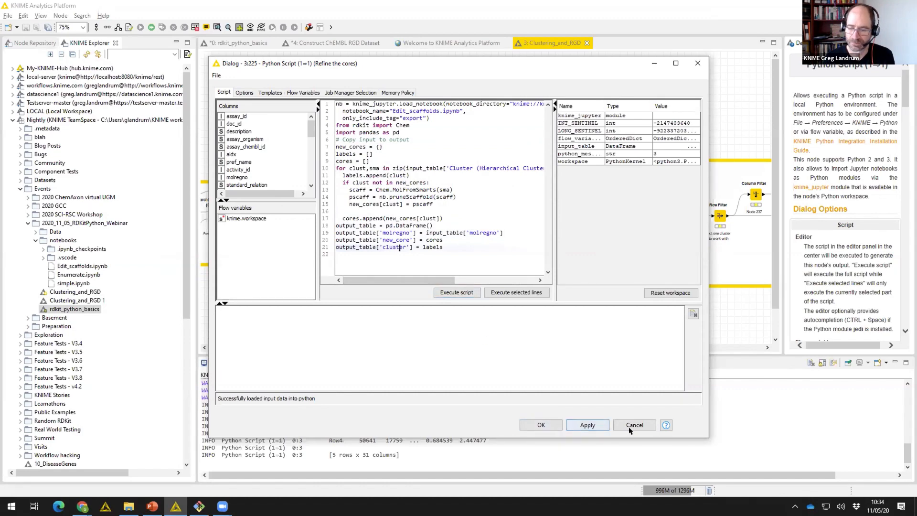
pyautogui.click(630, 430)
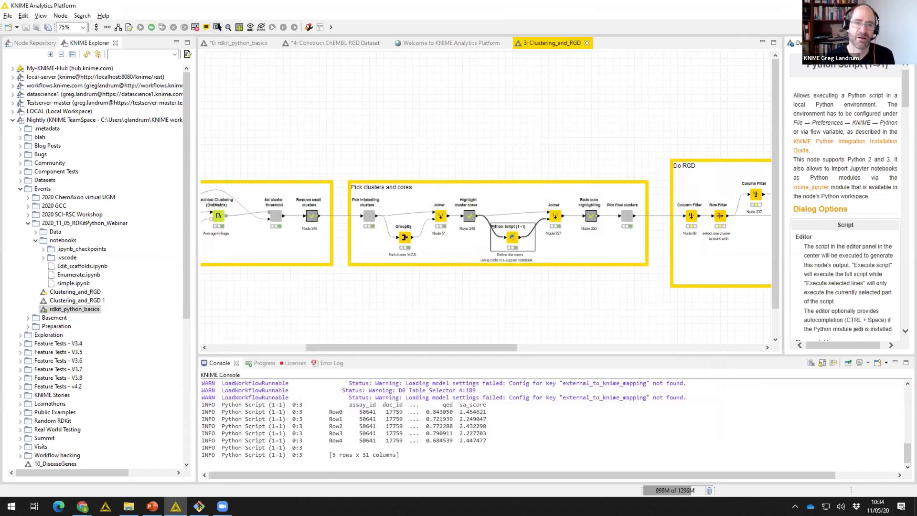
# Check the Refine the cores node's standard output and its output table with the new_core structures, closing both views.
pyautogui.click(229, 27)
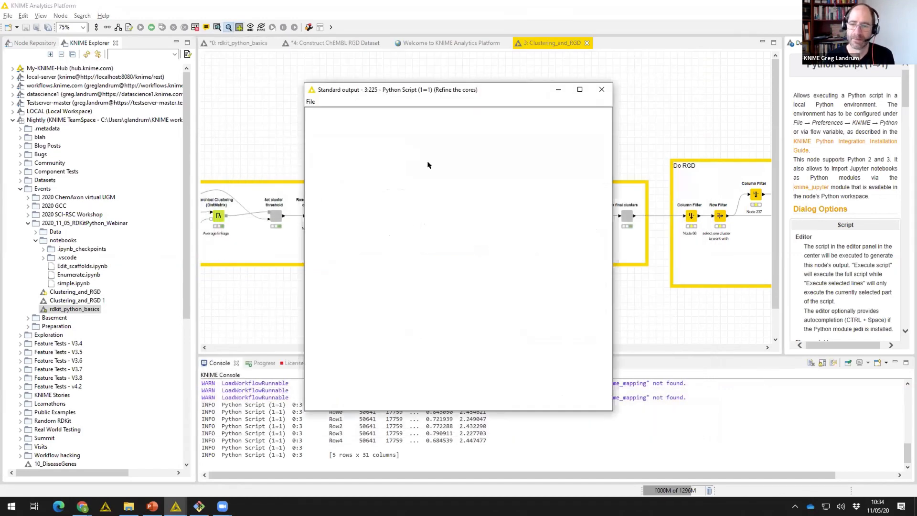
pyautogui.click(601, 89)
pyautogui.click(217, 28)
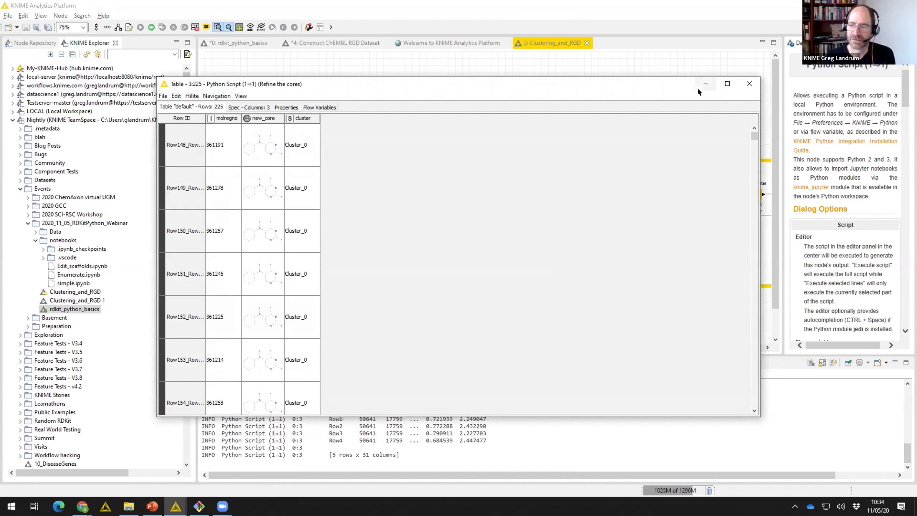
pyautogui.click(747, 84)
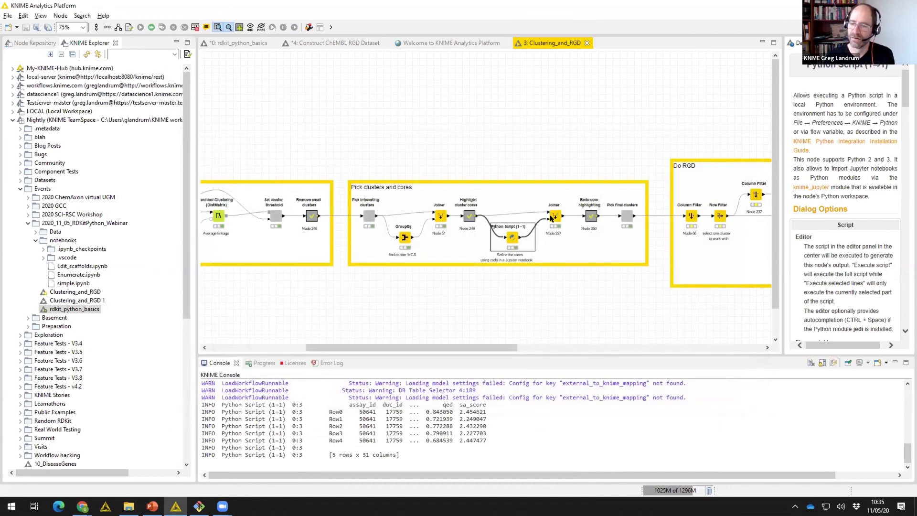
# Review the joining columns and column selection of the Joiner after the Python Script node, and cancel its dialog.
pyautogui.doubleClick(553, 216)
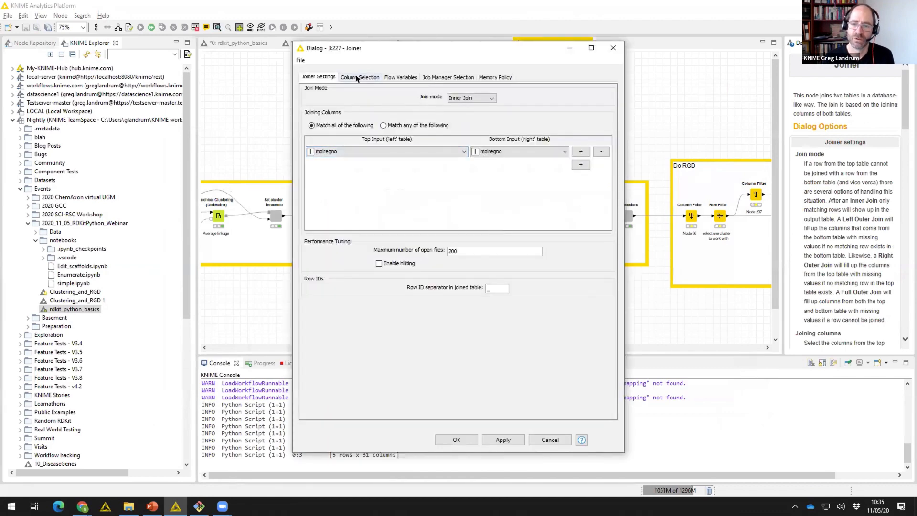
pyautogui.click(359, 77)
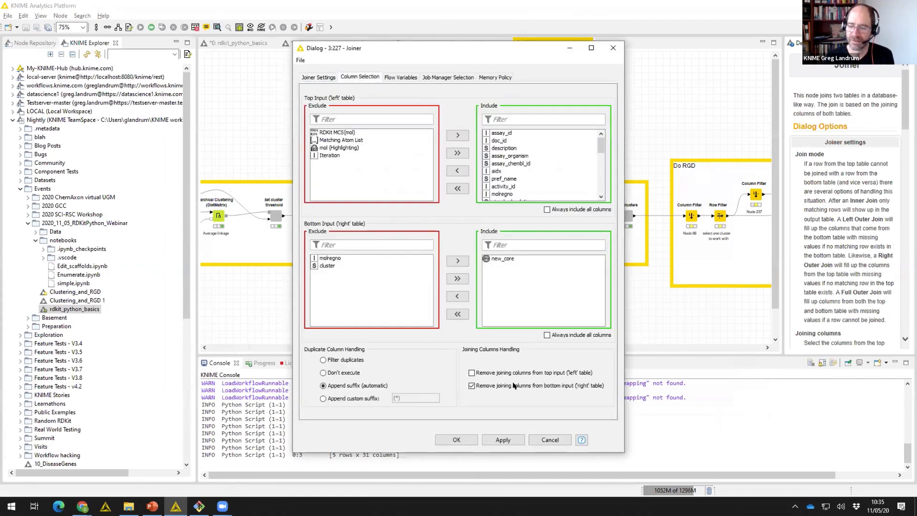
pyautogui.click(549, 439)
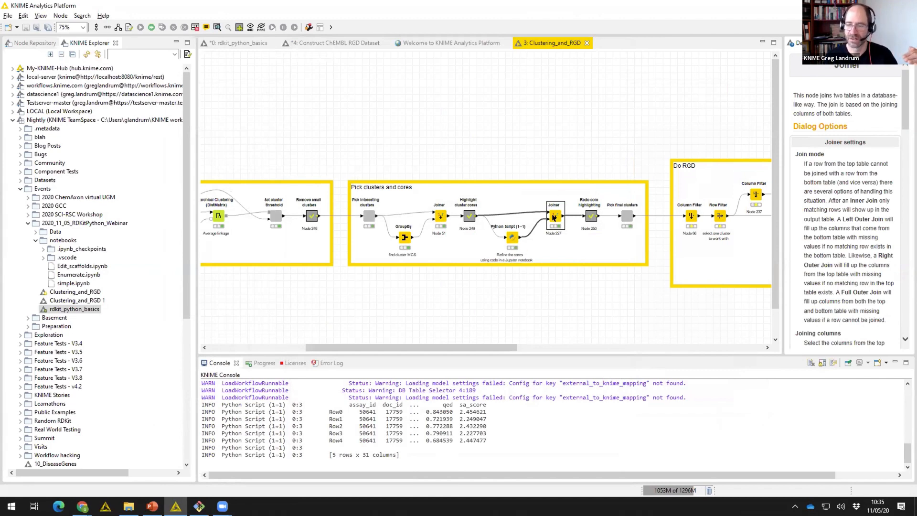
# Switch to Jupyter in the browser, open the Edit_scaffolds notebook, and look through its cells, including the exported pruneScaffold function.
pyautogui.click(512, 244)
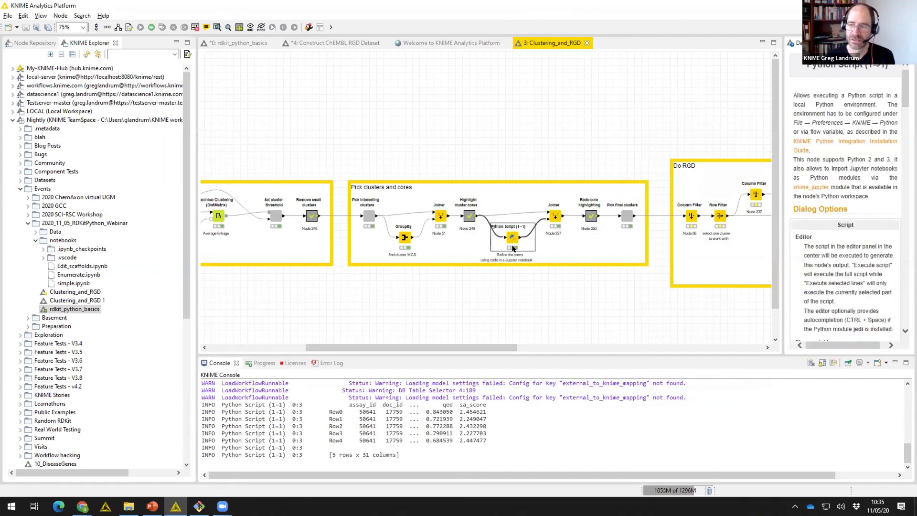
pyautogui.hotkey('alt', 'Tab')
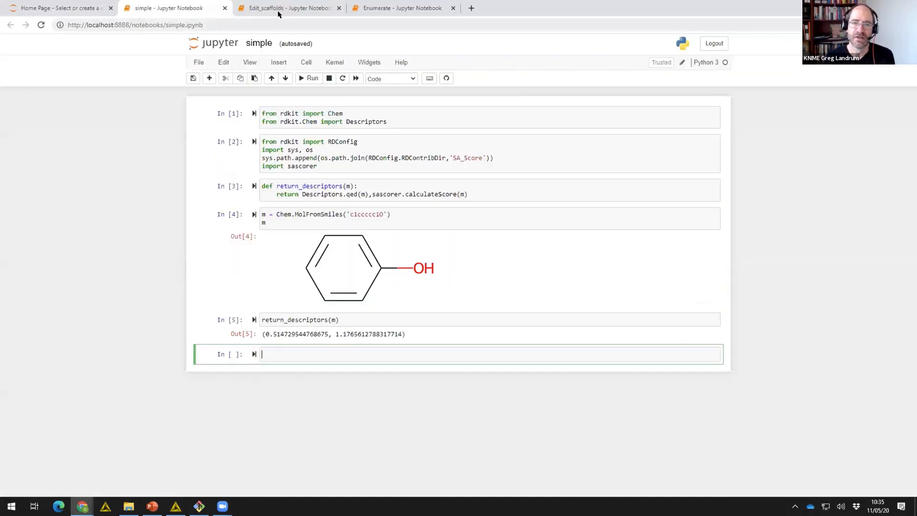
pyautogui.click(278, 10)
pyautogui.scroll(2, 301, 213)
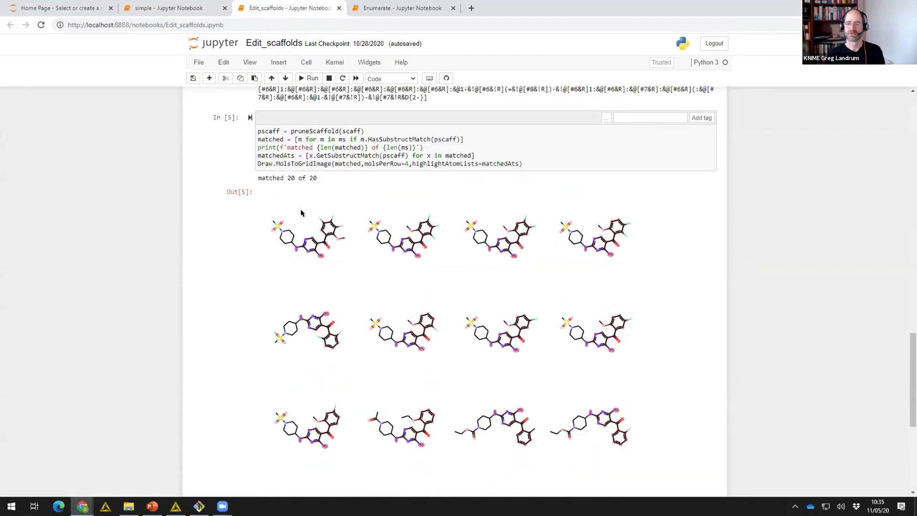
pyautogui.scroll(10, 301, 213)
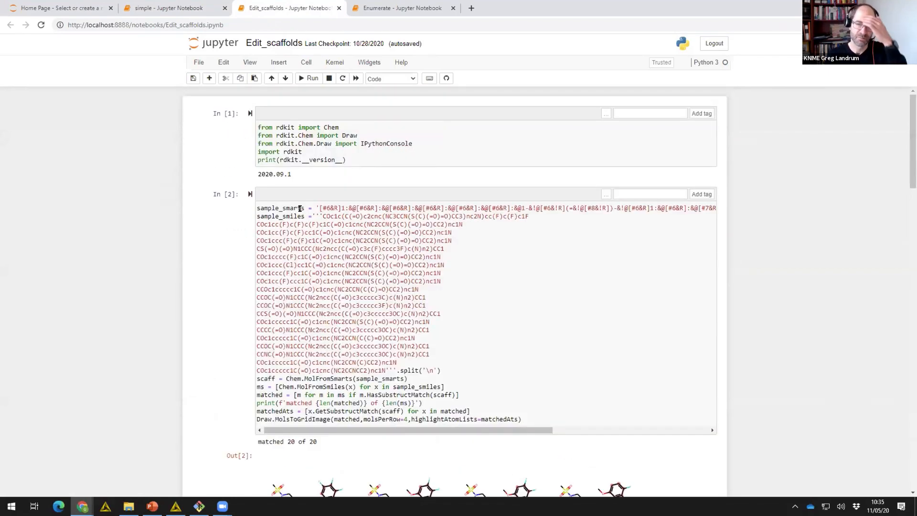
pyautogui.scroll(-3, 300, 208)
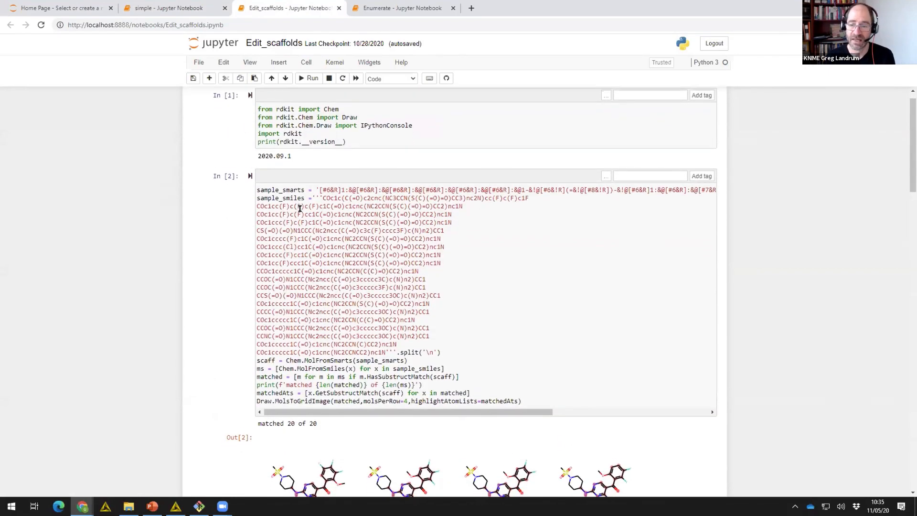
pyautogui.scroll(-15, 300, 208)
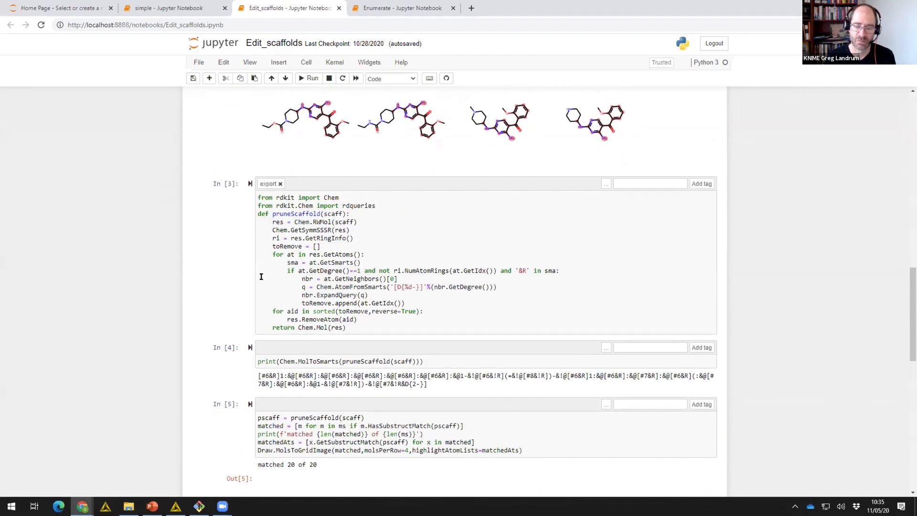
pyautogui.scroll(20, 214, 272)
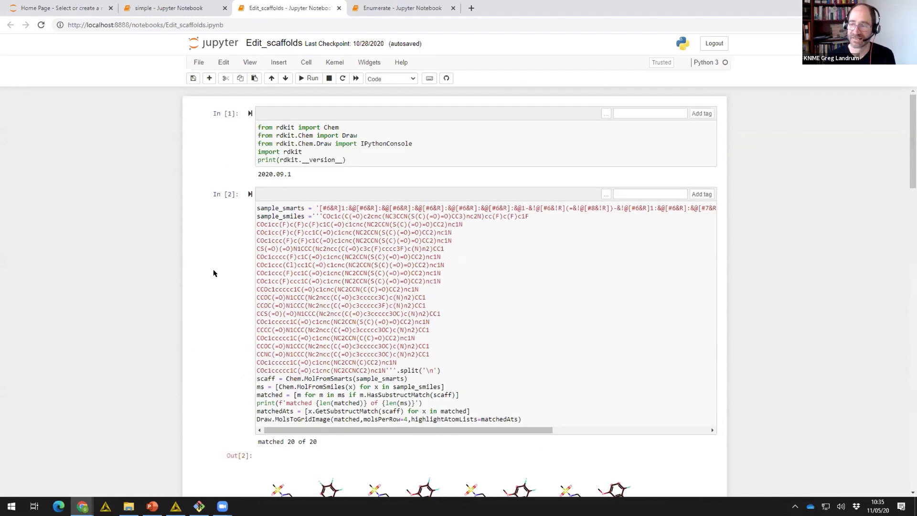
# Examine the RDKit import cell and the sample_smarts and sample_smiles test cell in the Edit_scaffolds notebook.
pyautogui.click(365, 144)
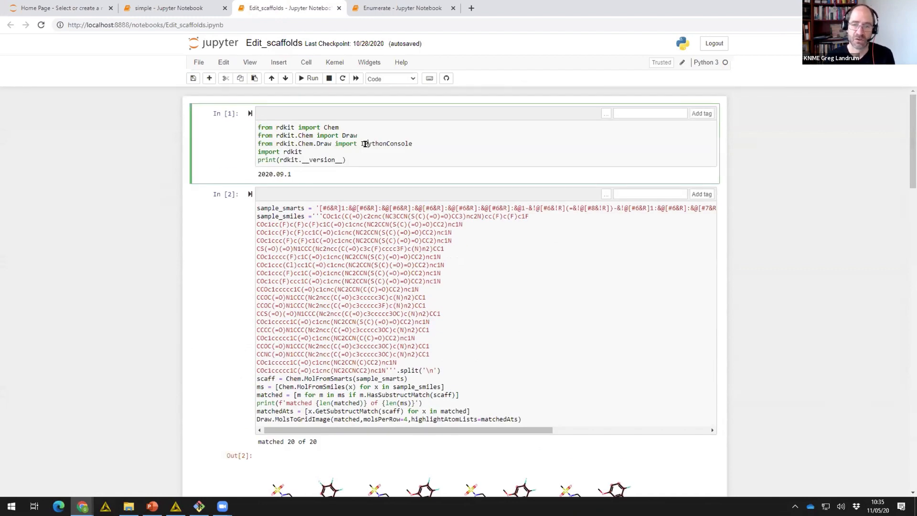
pyautogui.scroll(-1, 365, 144)
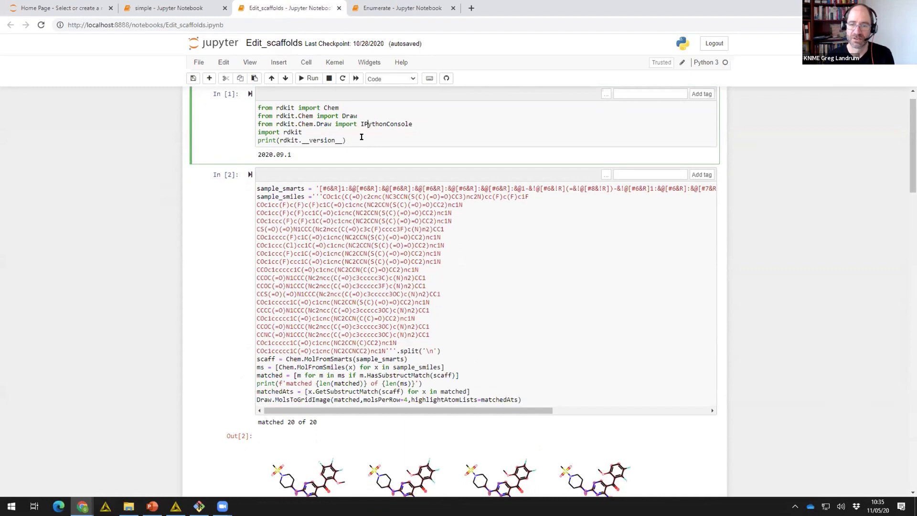
pyautogui.click(323, 222)
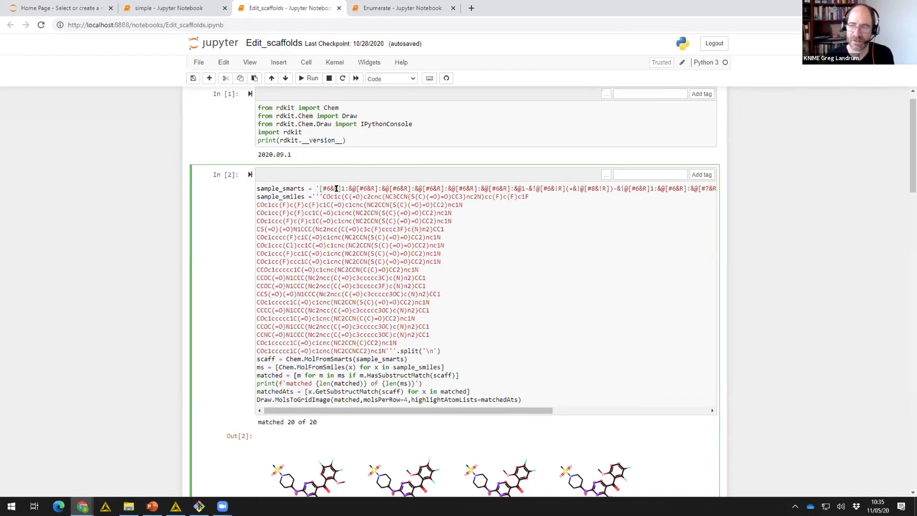
pyautogui.scroll(-1, 303, 201)
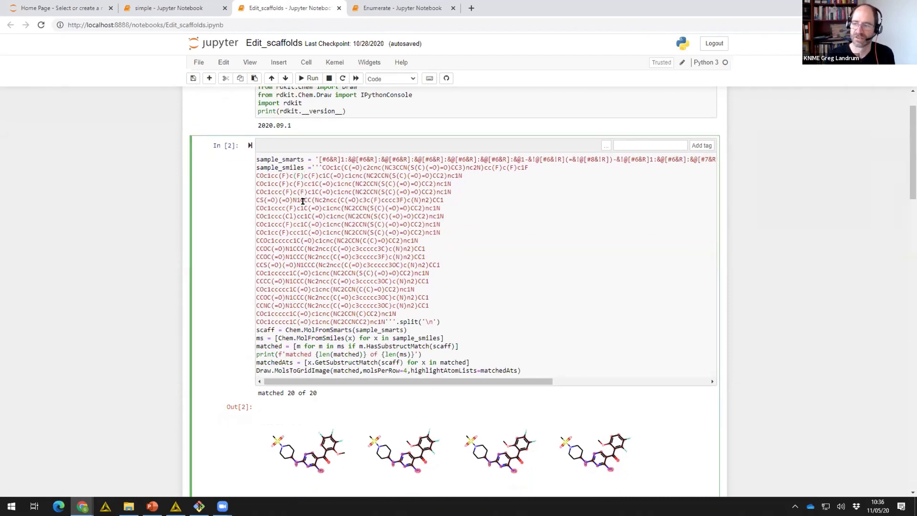
pyautogui.scroll(1, 302, 201)
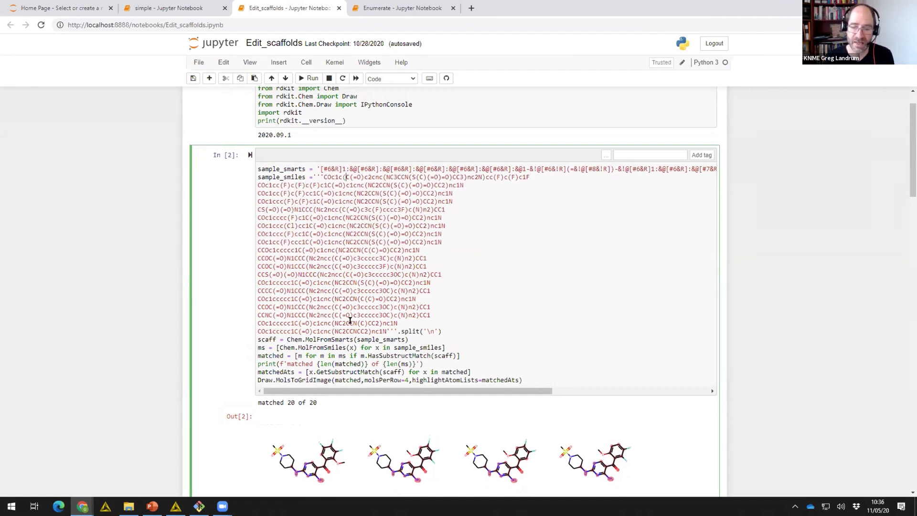
# Switch to KNIME Analytics Platform and open the Collected results table of the Highlight cluster cores node.
pyautogui.hotkey('alt', 'Tab')
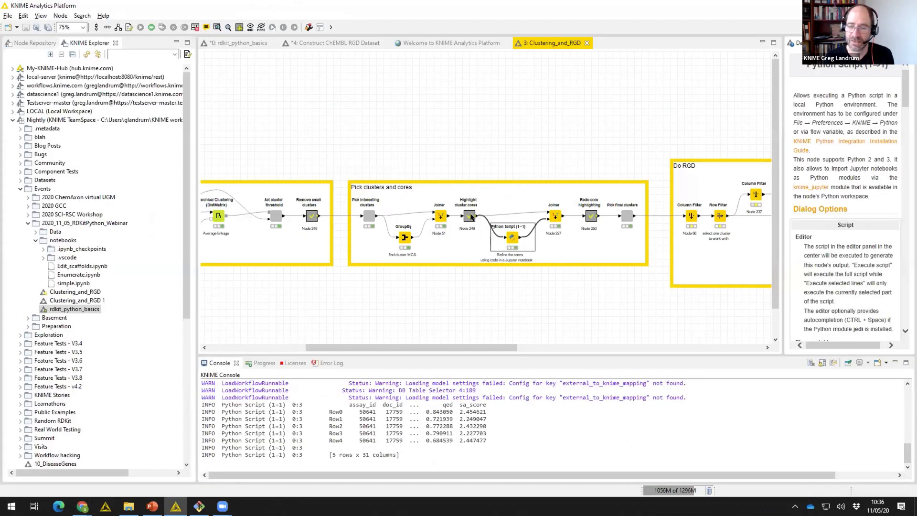
pyautogui.click(468, 217)
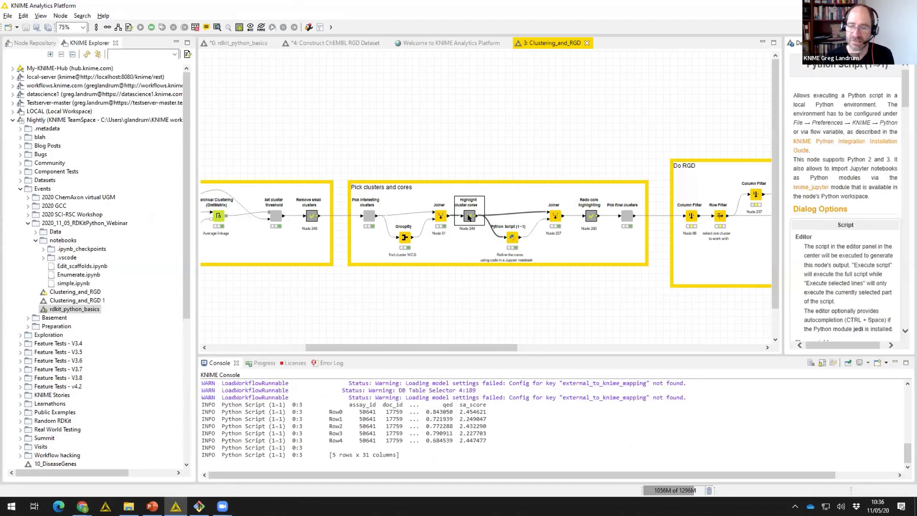
pyautogui.rightClick(469, 217)
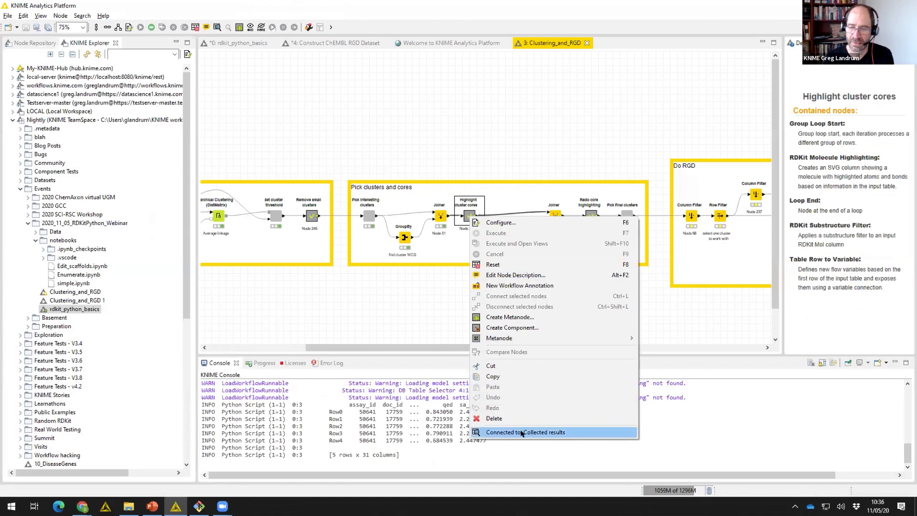
pyautogui.click(521, 433)
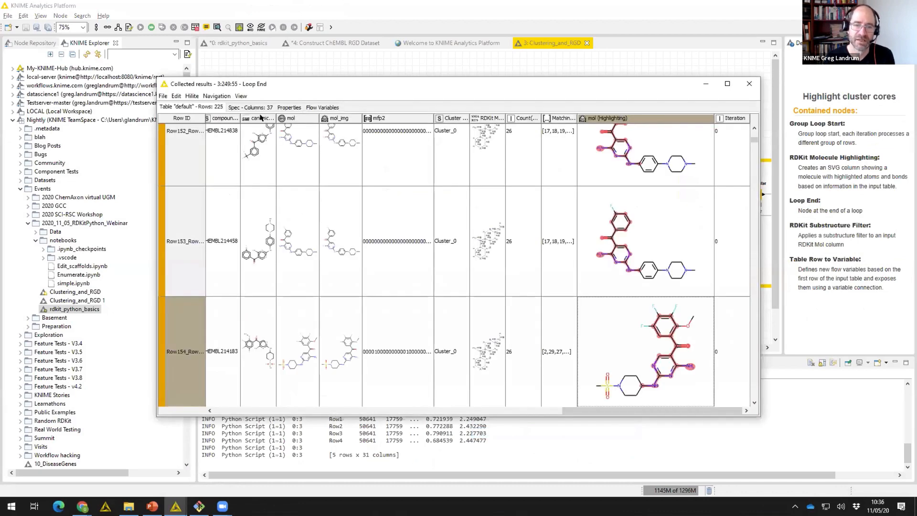
# Copy the canonical SMILES cells from Row152 through Row1167 in the collected results table.
pyautogui.click(256, 137)
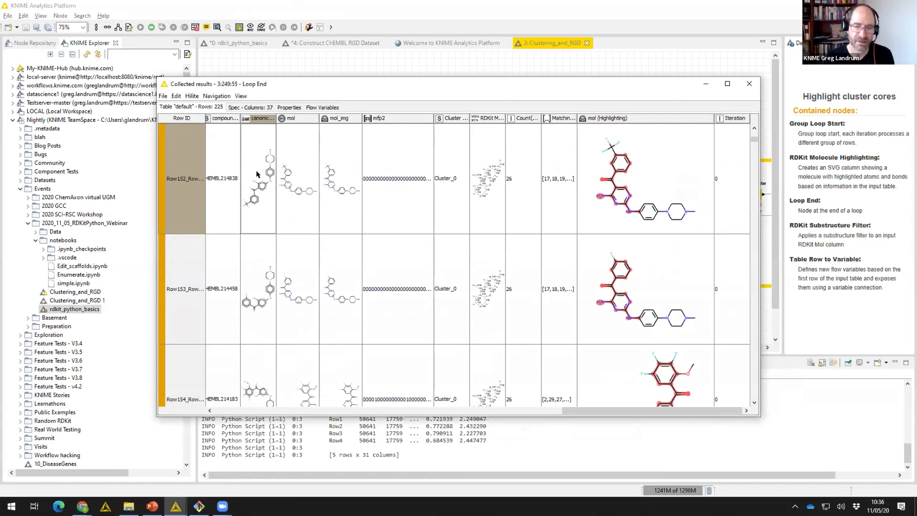
pyautogui.scroll(-5, 248, 215)
pyautogui.scroll(-5, 244, 257)
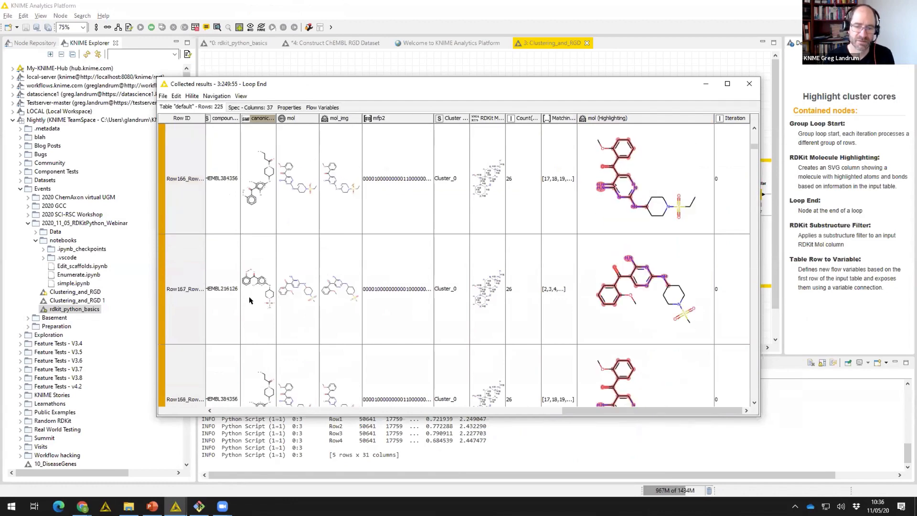
pyautogui.scroll(-4, 253, 303)
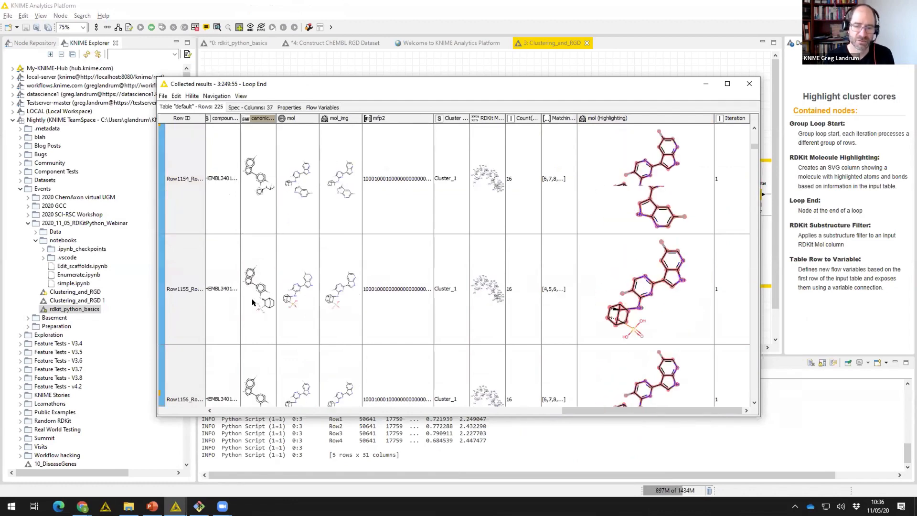
pyautogui.scroll(-3, 252, 302)
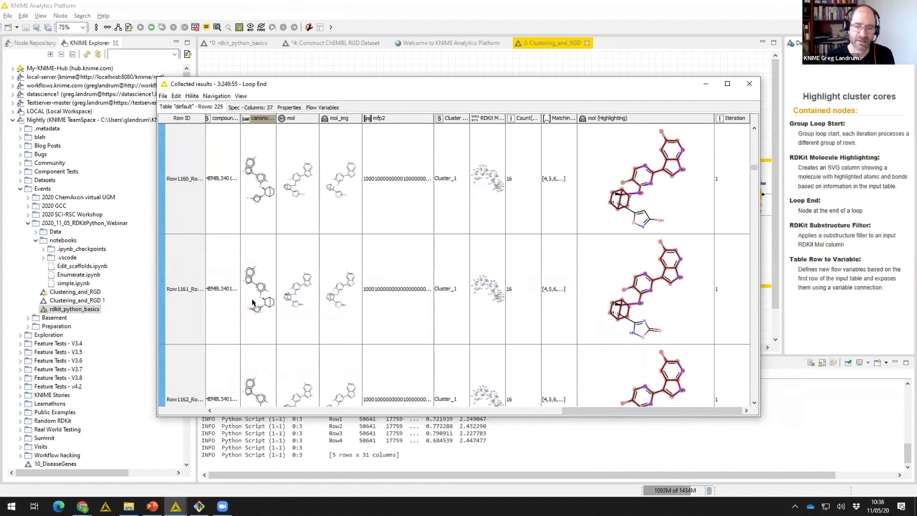
pyautogui.scroll(-1, 252, 302)
pyautogui.click(252, 302)
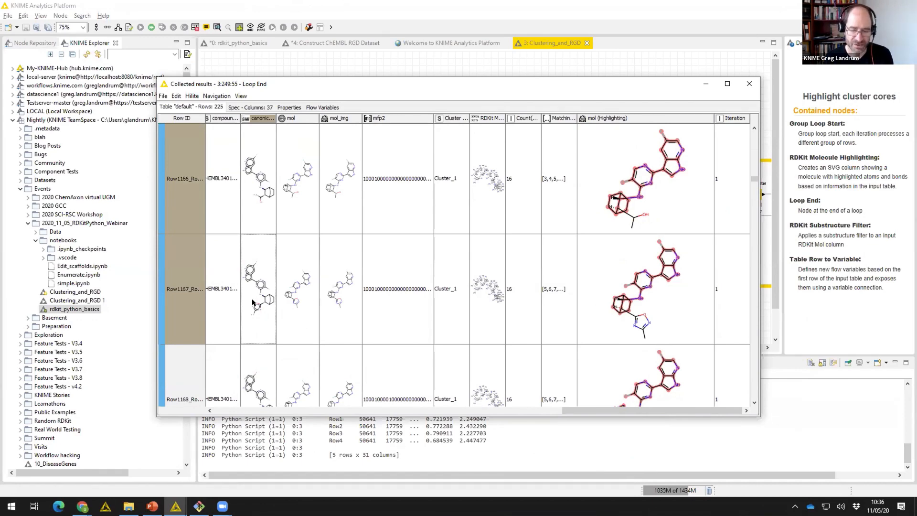
# Switch back to the Edit_scaffolds notebook in the browser and insert an empty cell above the sample_smarts cell.
pyautogui.hotkey('alt', 'Tab')
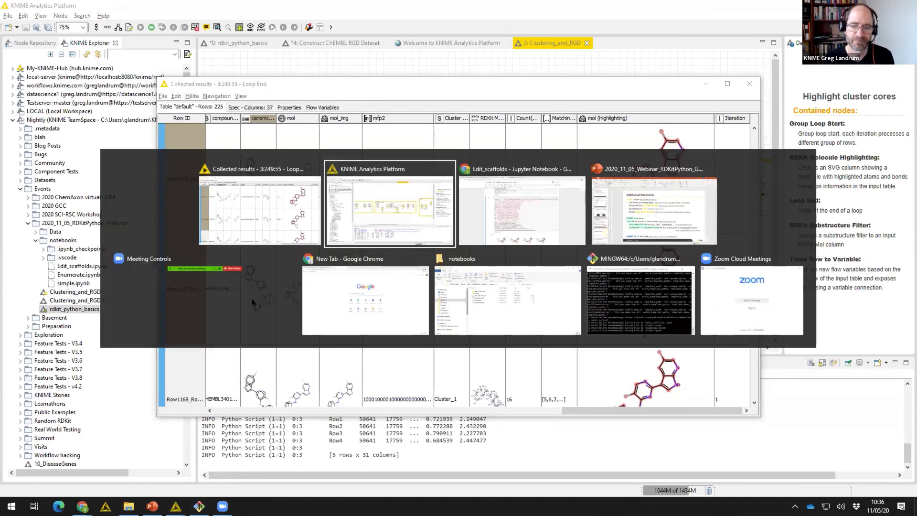
pyautogui.hotkey('alt', 'Tab')
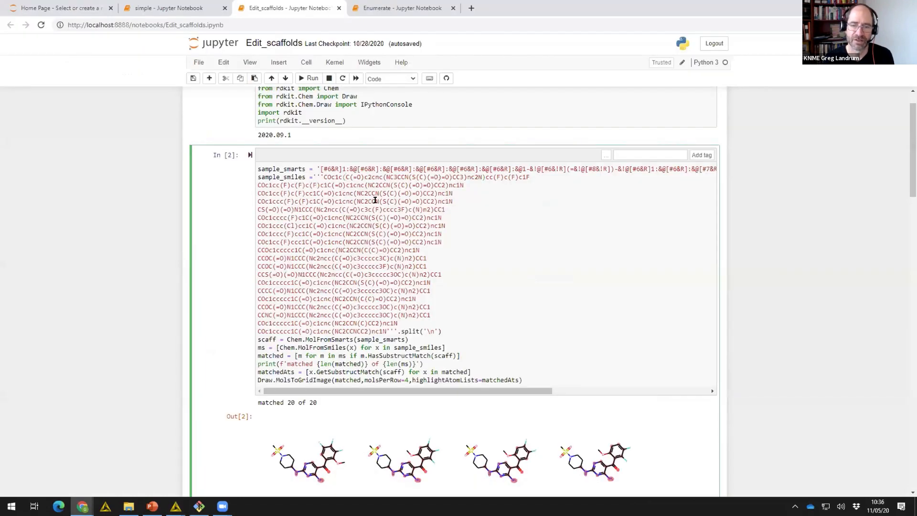
pyautogui.click(215, 184)
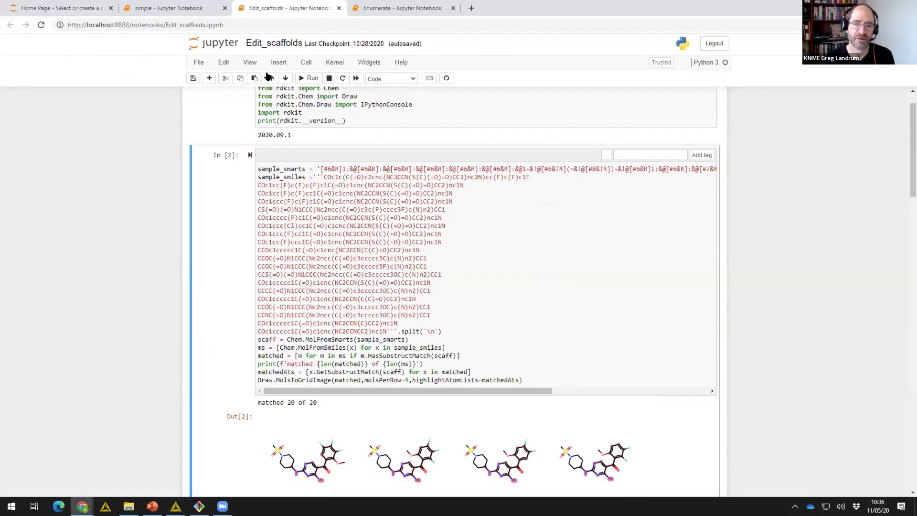
pyautogui.click(279, 62)
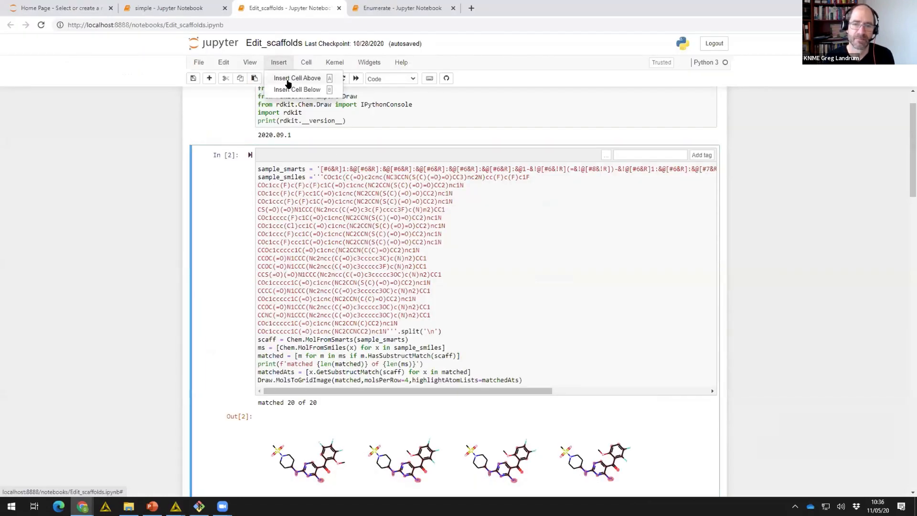
pyautogui.click(287, 79)
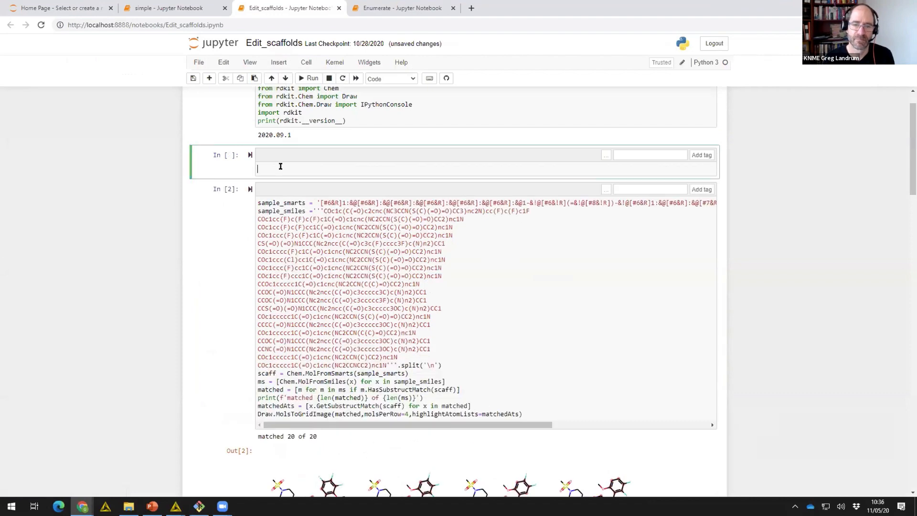
# Paste the copied SMILES strings into the new empty cell, look them over, and undo the paste.
pyautogui.hotkey('ctrl', 'v')
pyautogui.scroll(-1, 292, 238)
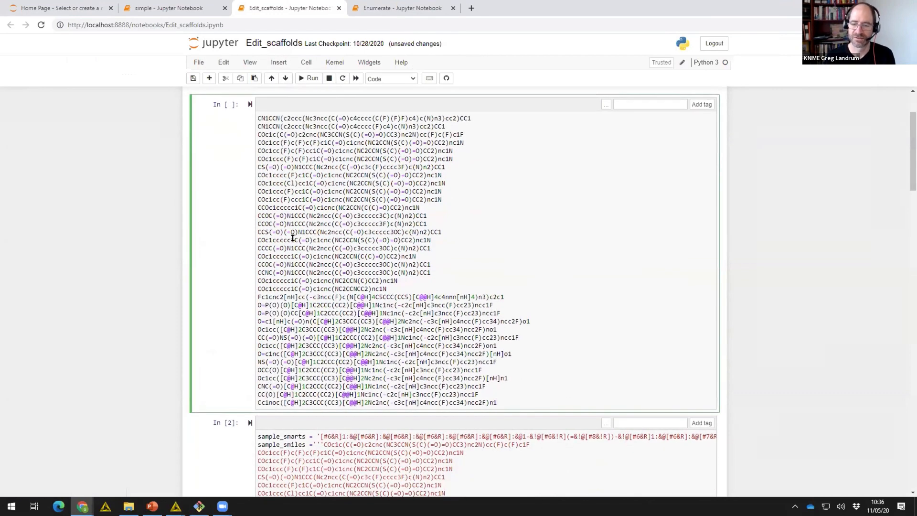
pyautogui.hotkey('ctrl', 'z')
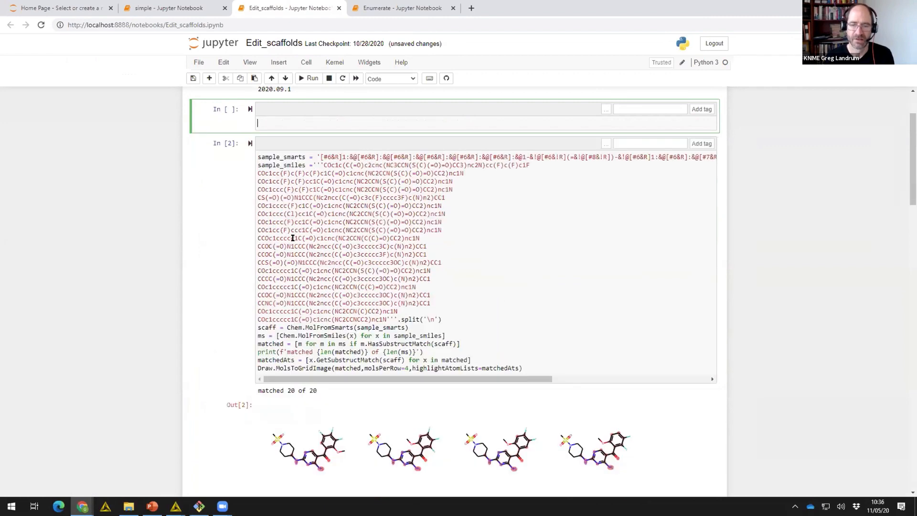
# Examine the substructure matching code in the sample_smiles cell and its grid of matched molecules with highlighted scaffold atoms.
pyautogui.click(334, 243)
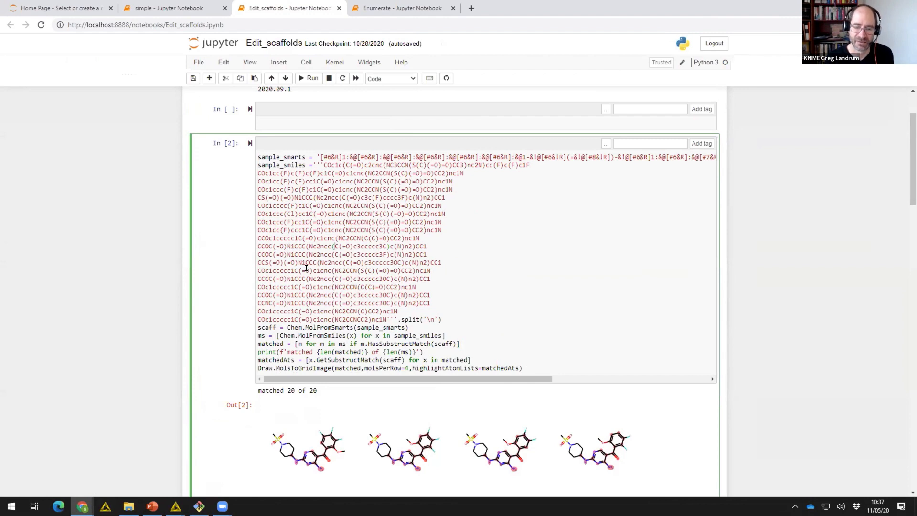
pyautogui.scroll(-1, 308, 268)
pyautogui.scroll(-1, 307, 268)
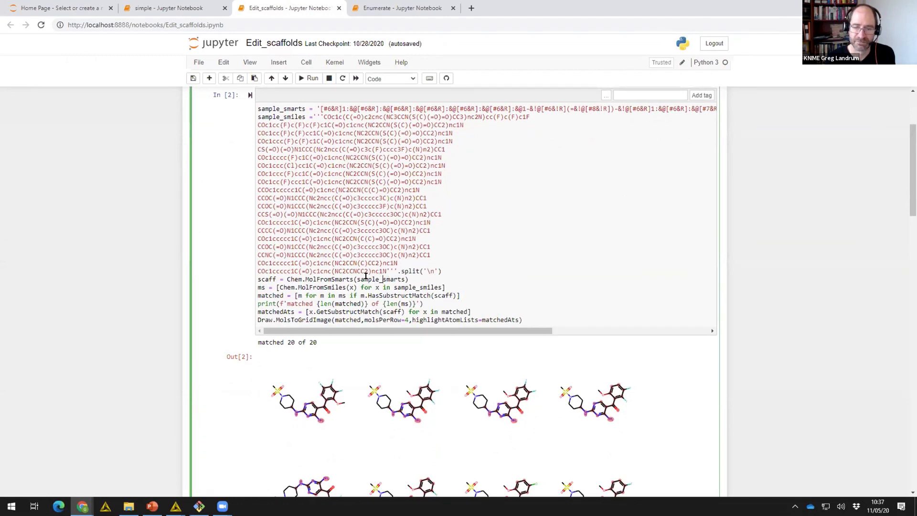
pyautogui.scroll(-1, 364, 277)
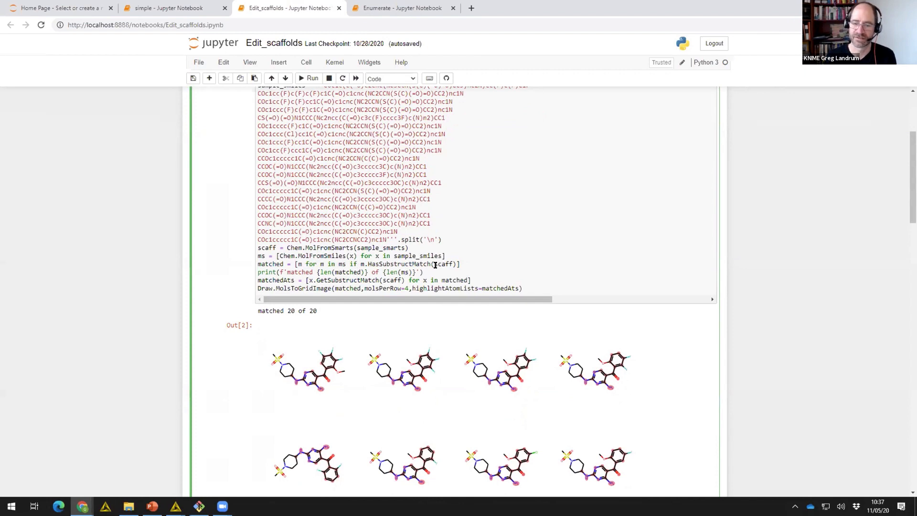
pyautogui.scroll(-1, 435, 265)
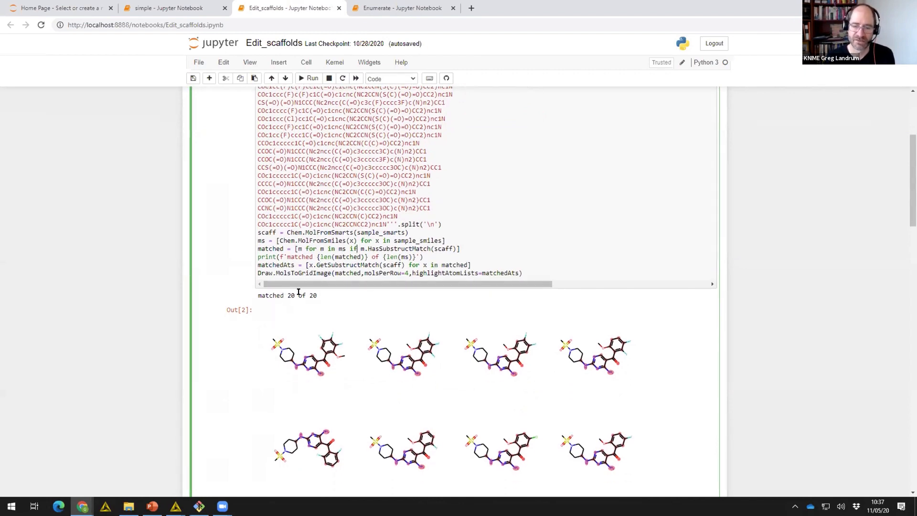
pyautogui.scroll(-1, 350, 252)
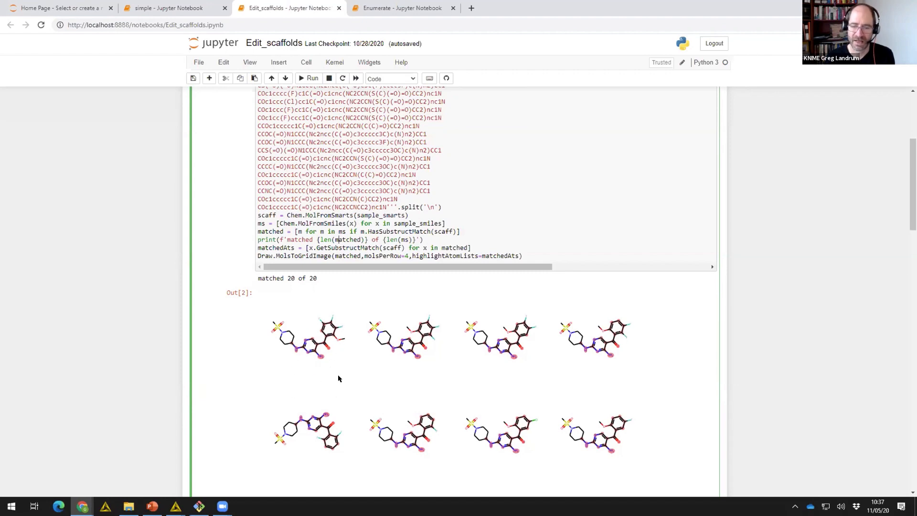
pyautogui.scroll(-1, 330, 245)
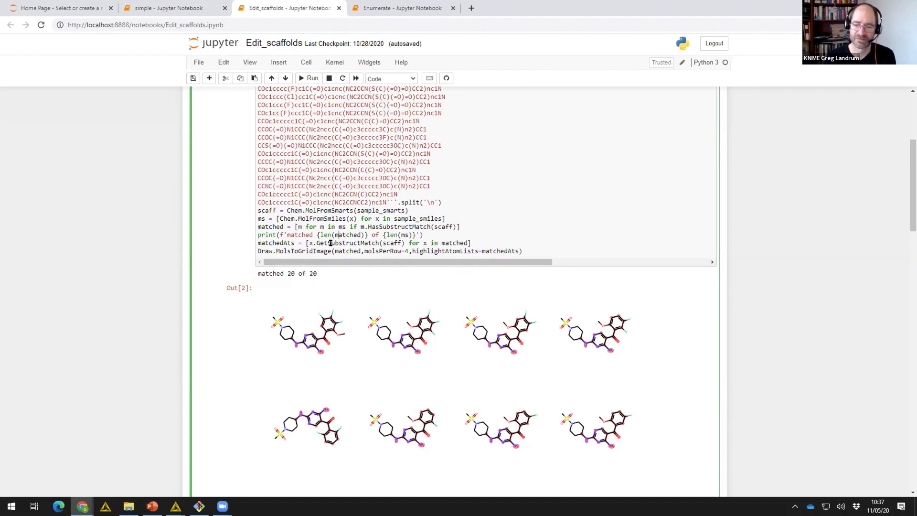
pyautogui.scroll(-3, 331, 244)
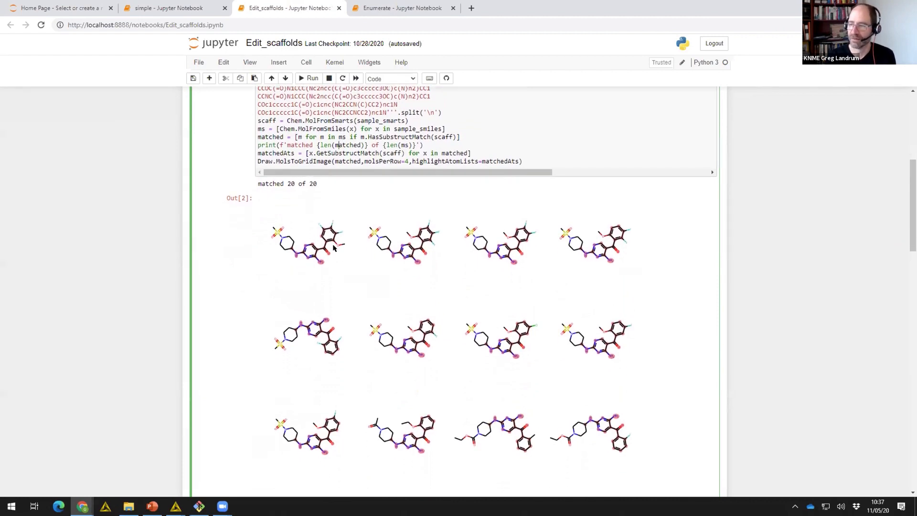
pyautogui.scroll(-1, 334, 248)
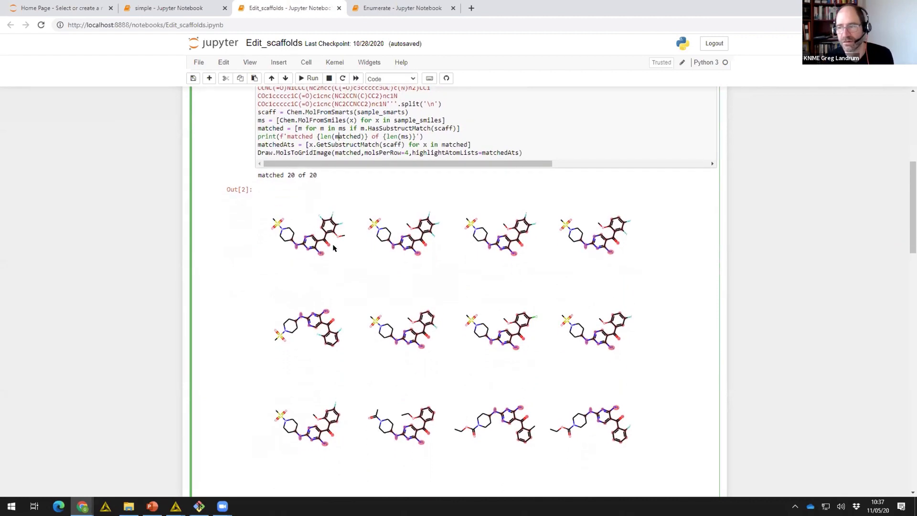
pyautogui.scroll(-4, 333, 247)
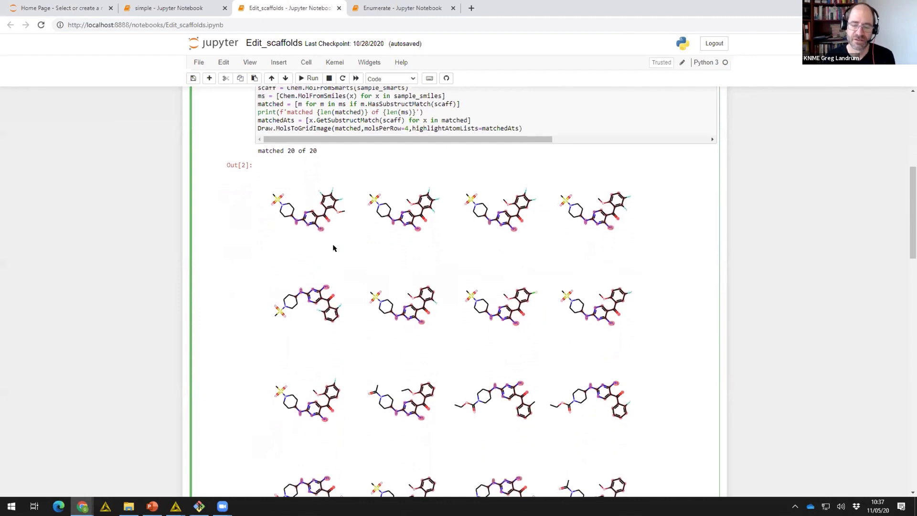
pyautogui.scroll(-10, 333, 247)
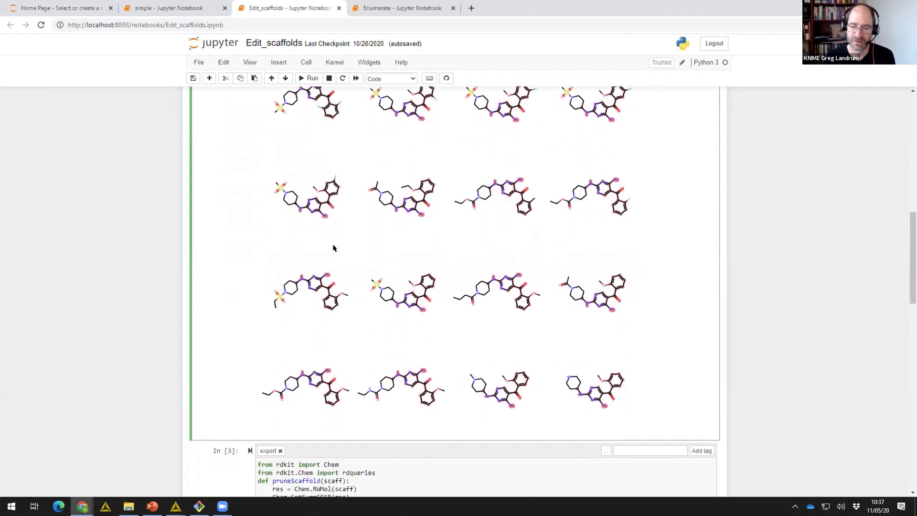
# Examine the export-tagged pruneScaffold function cell, checking back against the matching code and highlighted molecules above it.
pyautogui.scroll(-2, 334, 248)
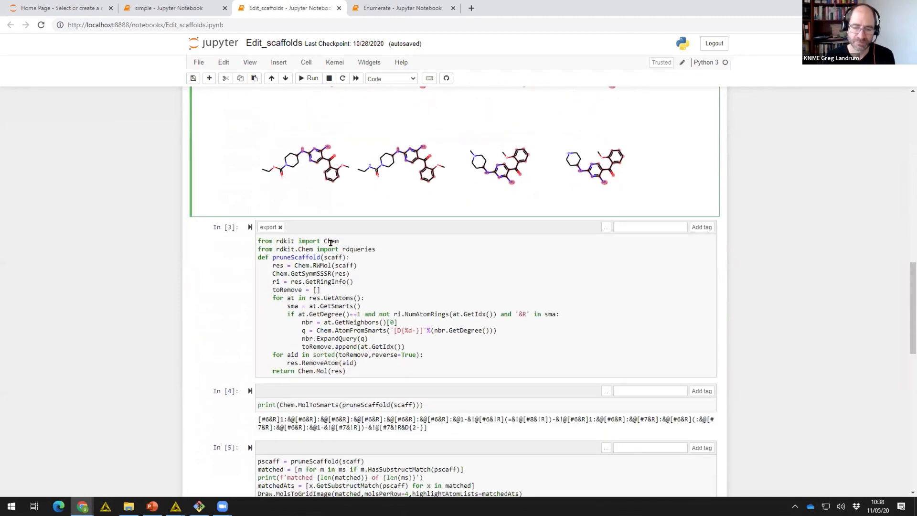
pyautogui.click(323, 301)
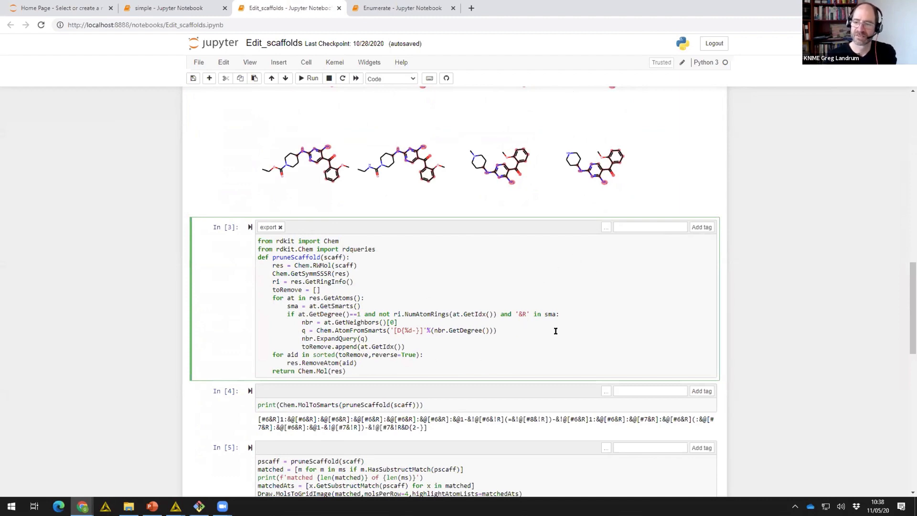
pyautogui.scroll(10, 743, 273)
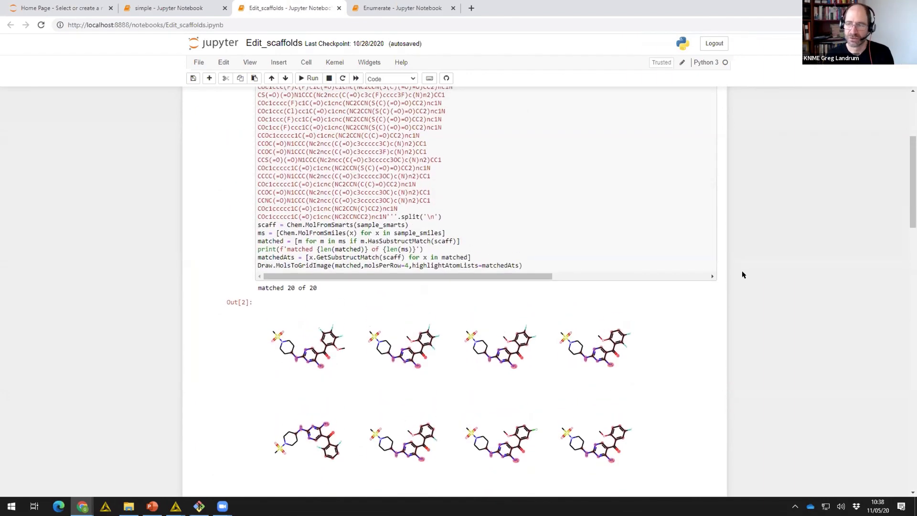
pyautogui.scroll(-3, 743, 274)
pyautogui.scroll(-10, 743, 275)
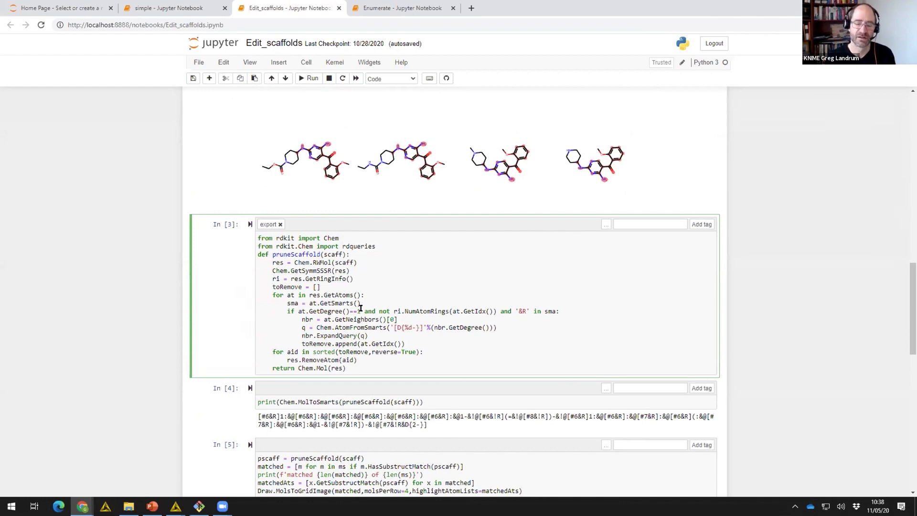
# Show the notebook's Cell Toolbar options, including Tags, without choosing one, and return to the pruneScaffold code.
pyautogui.click(243, 61)
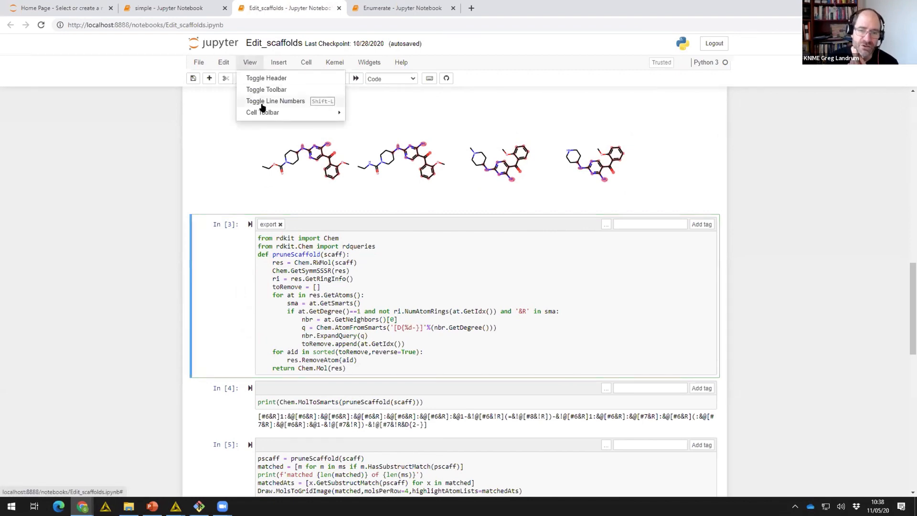
pyautogui.moveTo(262, 112)
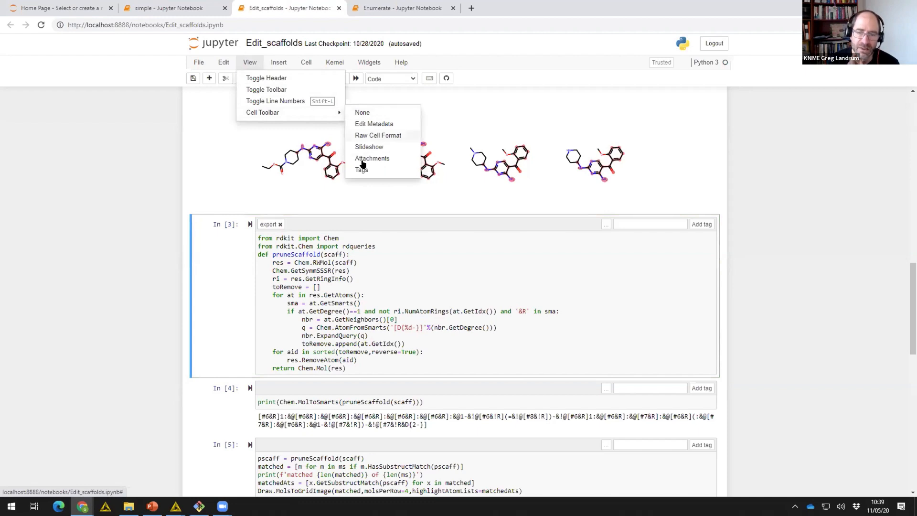
pyautogui.click(360, 286)
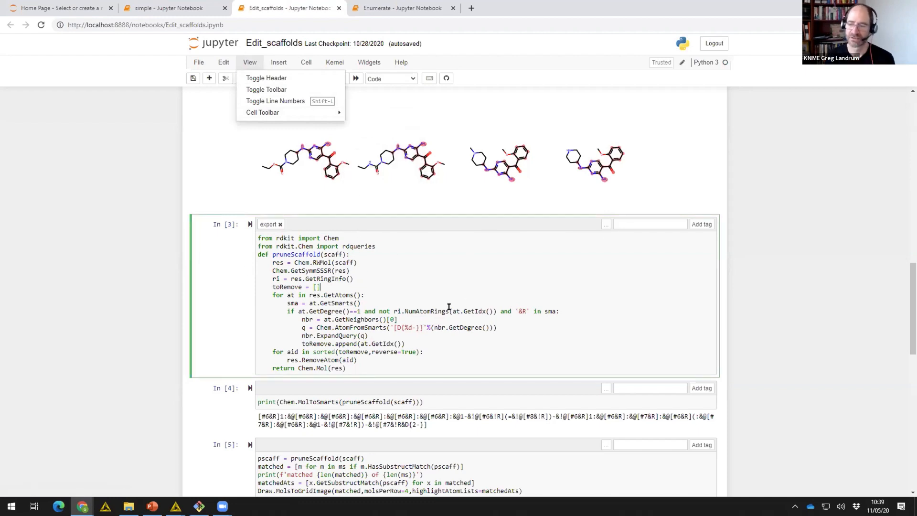
pyautogui.scroll(-1, 449, 306)
pyautogui.scroll(-1, 449, 307)
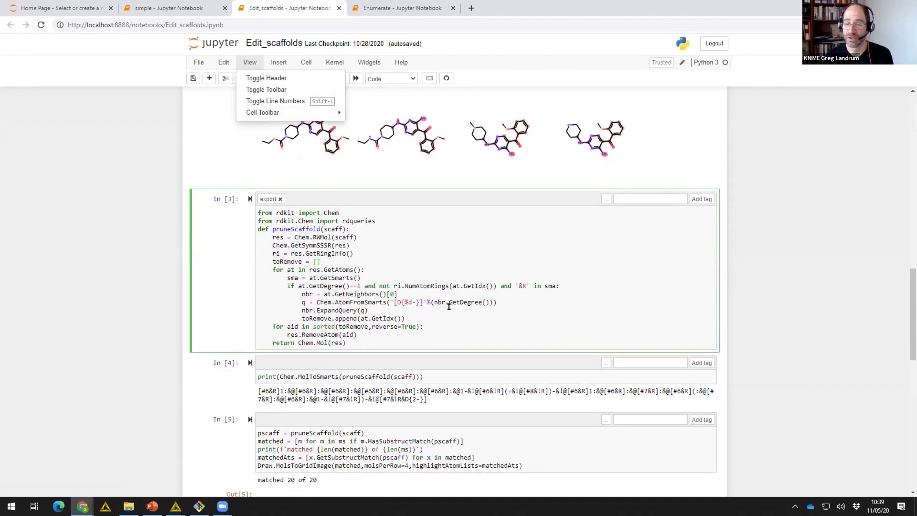
pyautogui.scroll(1, 449, 306)
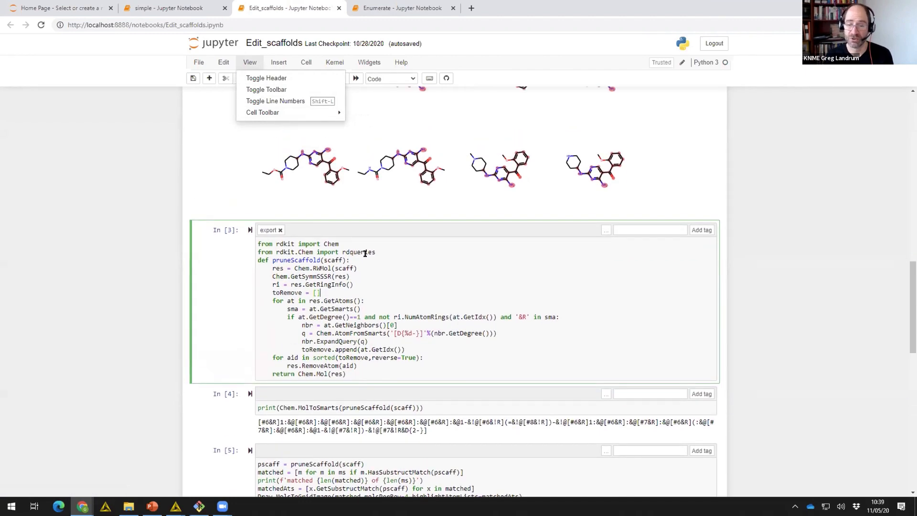
# Add the tag sample_tag to the pruneScaffold cell alongside export, and remove it again.
pyautogui.click(628, 225)
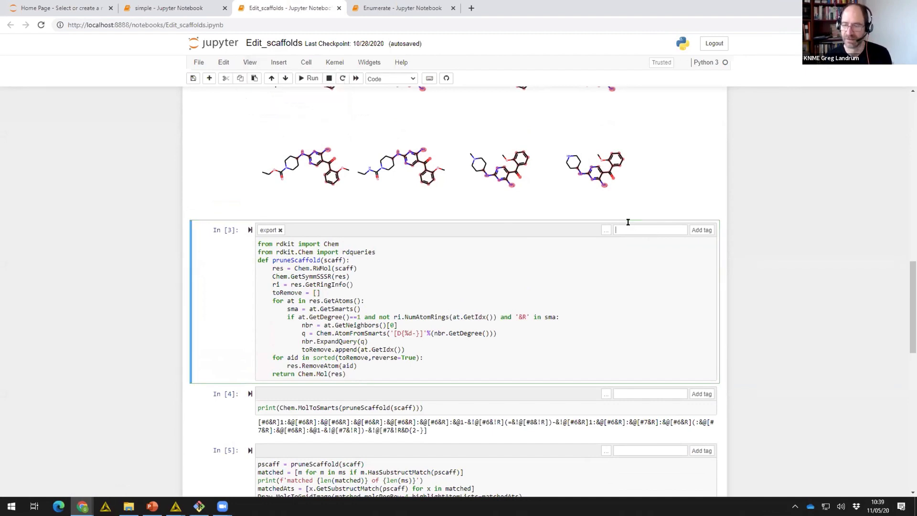
pyautogui.write('sample_tag')
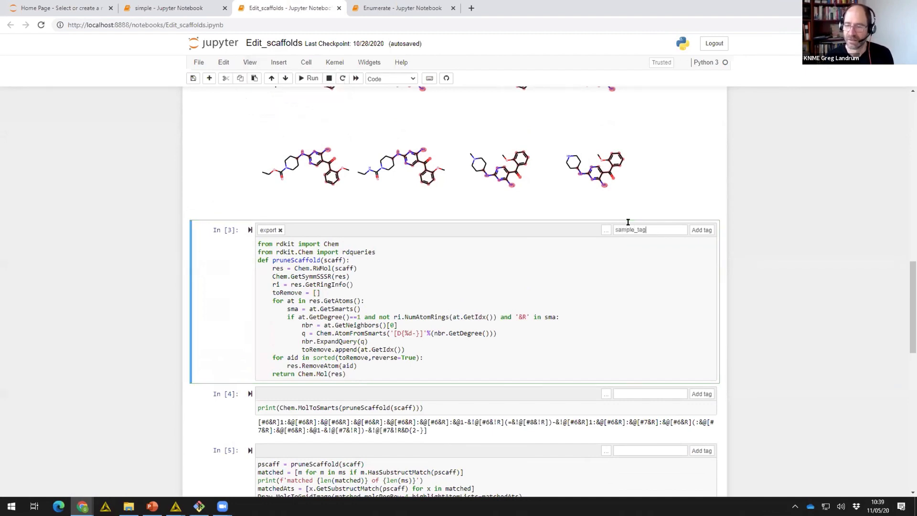
pyautogui.click(698, 233)
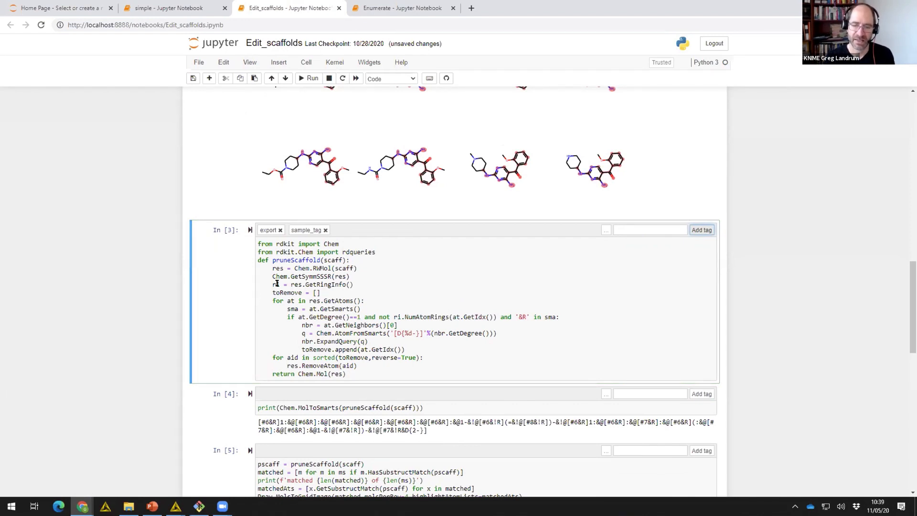
pyautogui.click(325, 230)
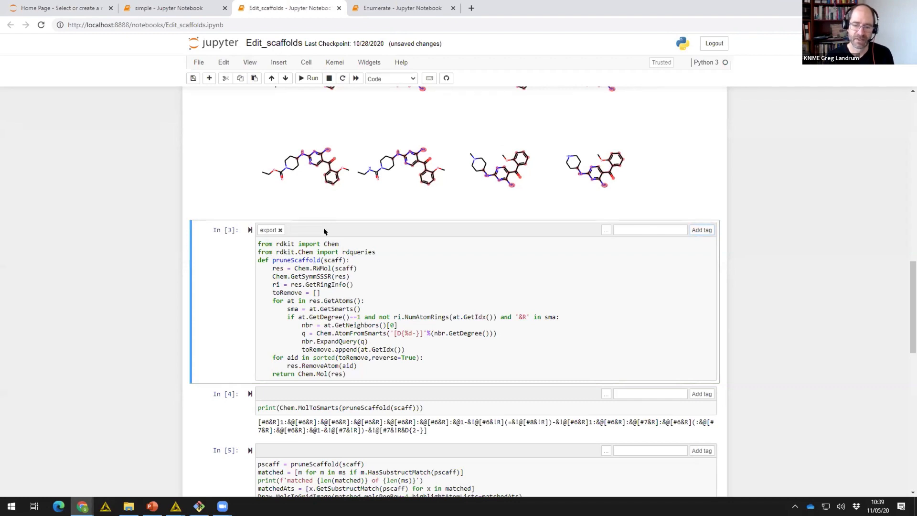
# Examine the pruned scaffold's SMARTS output, its substructure matching code and highlighted molecule grid, comparing them with the earlier grid above pruneScaffold.
pyautogui.scroll(-3, 324, 231)
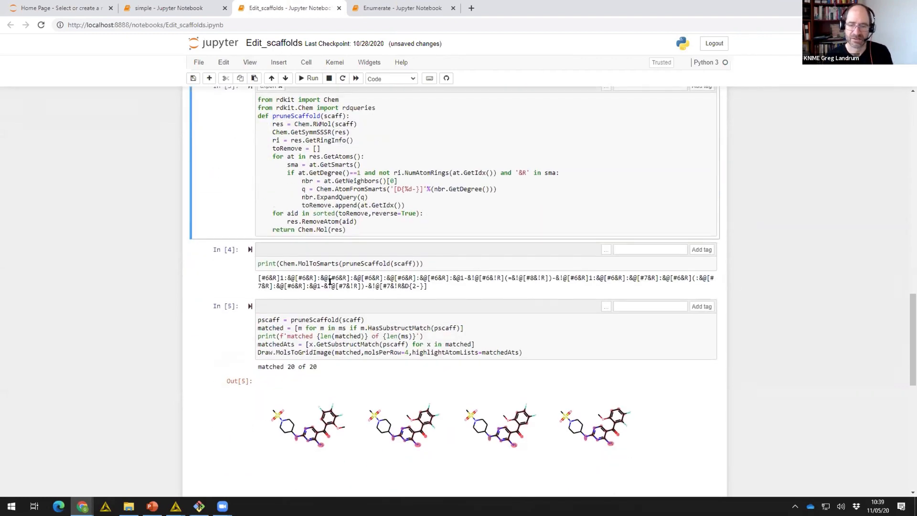
pyautogui.scroll(1, 329, 281)
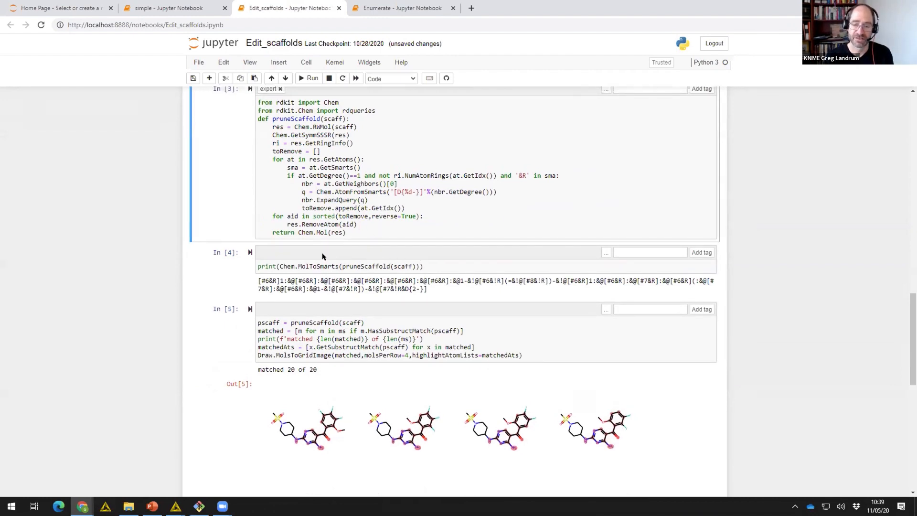
pyautogui.scroll(-1, 345, 311)
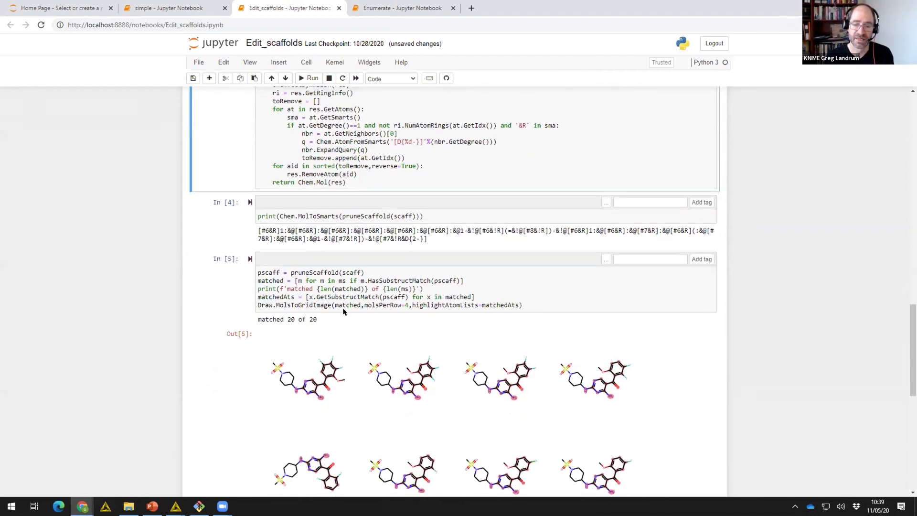
pyautogui.scroll(-1, 344, 317)
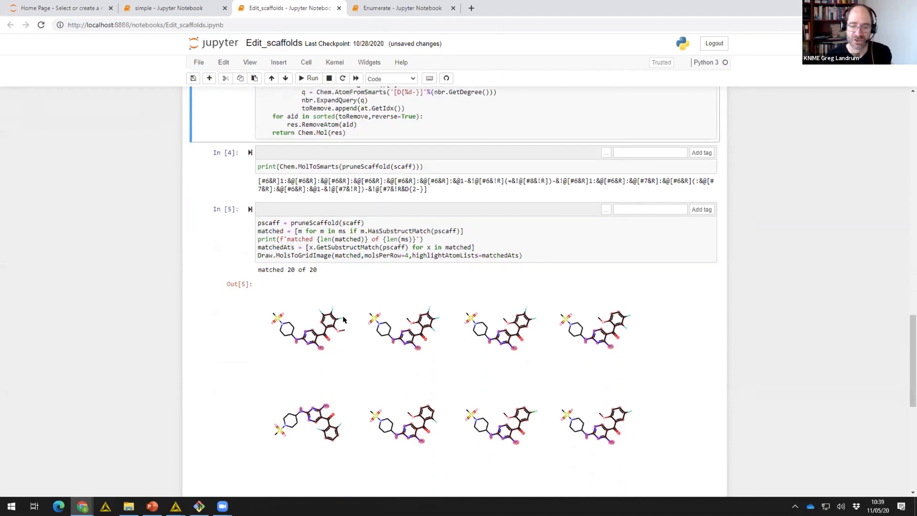
pyautogui.scroll(2, 323, 307)
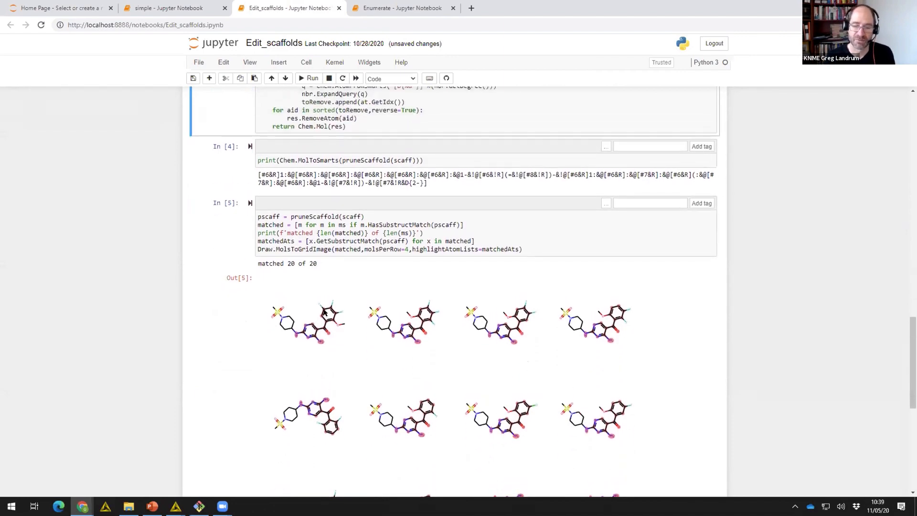
pyautogui.scroll(5, 322, 307)
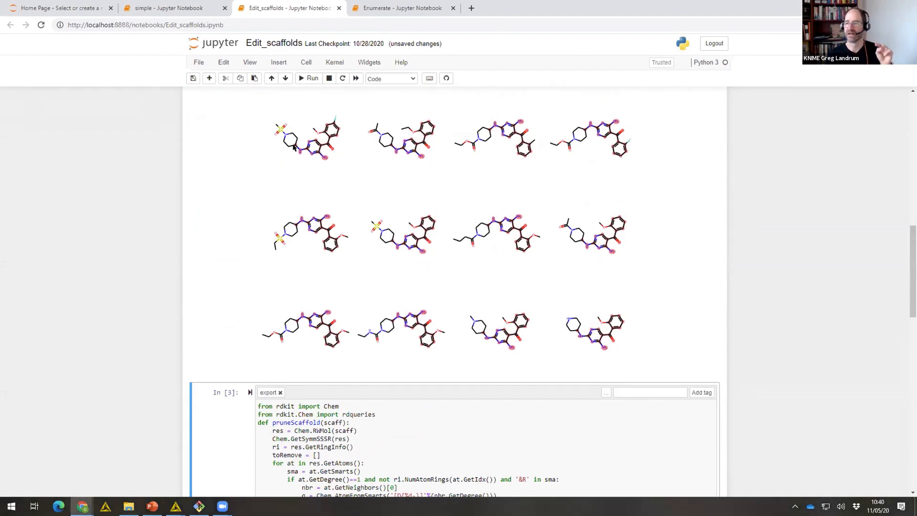
pyautogui.scroll(-10, 294, 147)
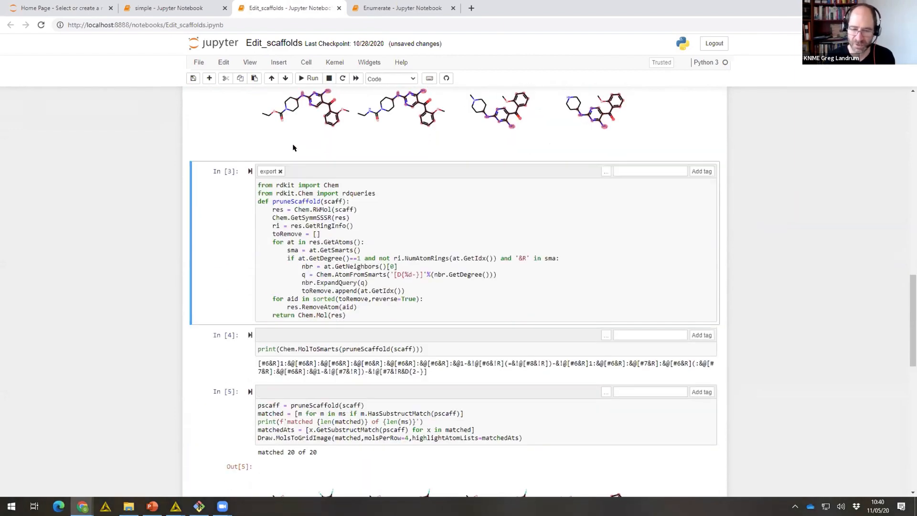
pyautogui.scroll(-1, 293, 147)
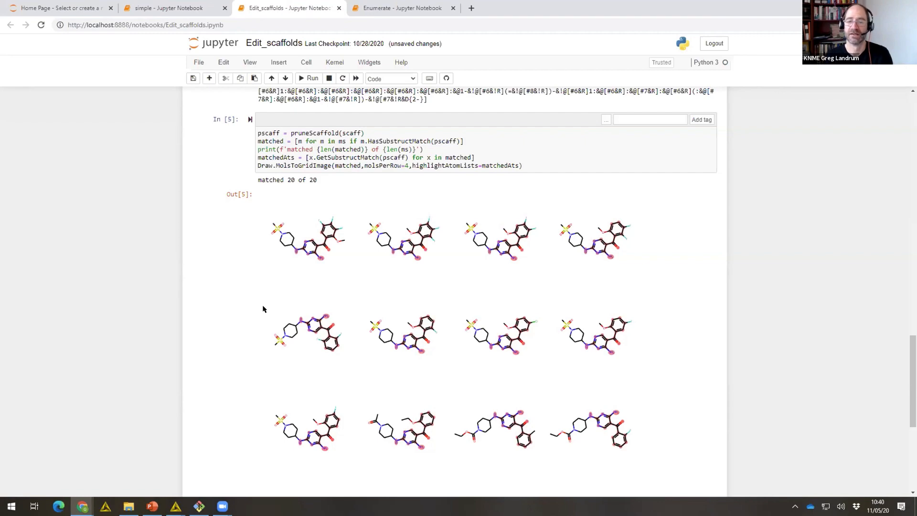
pyautogui.scroll(1, 262, 309)
pyautogui.scroll(-4, 263, 309)
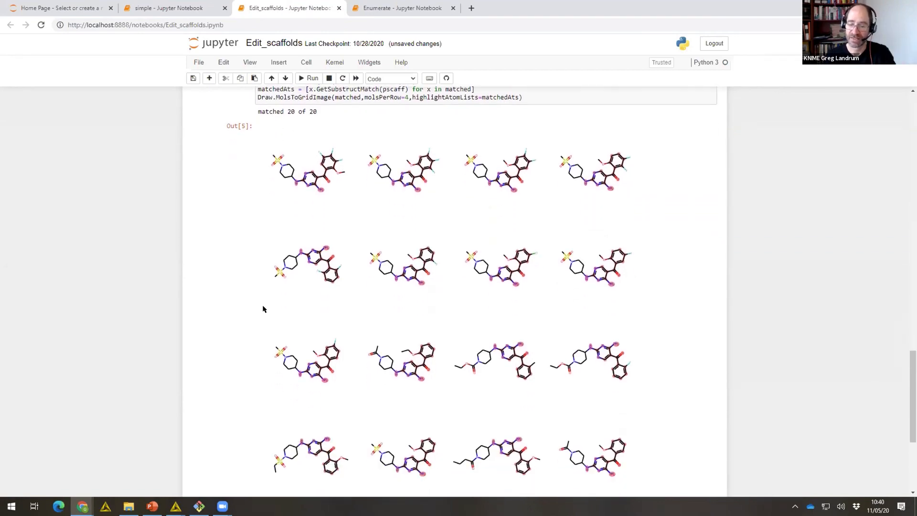
pyautogui.scroll(7, 262, 309)
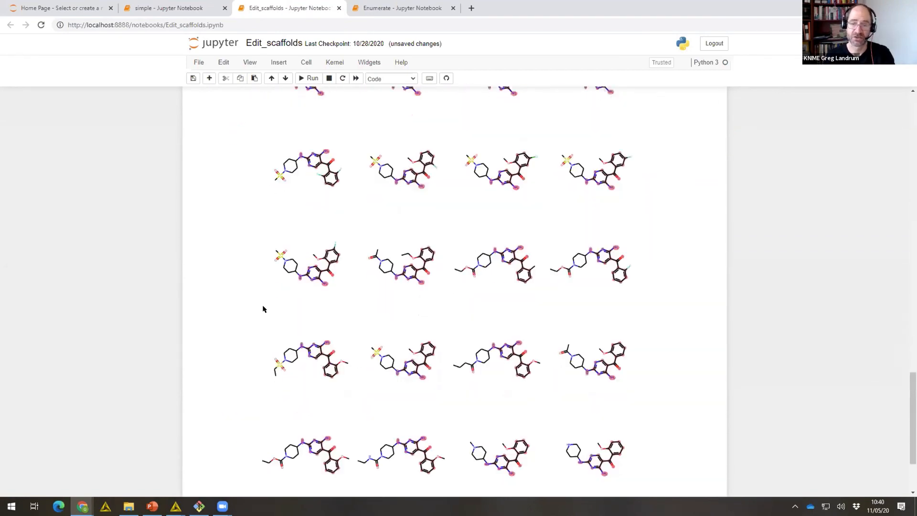
pyautogui.scroll(2, 263, 309)
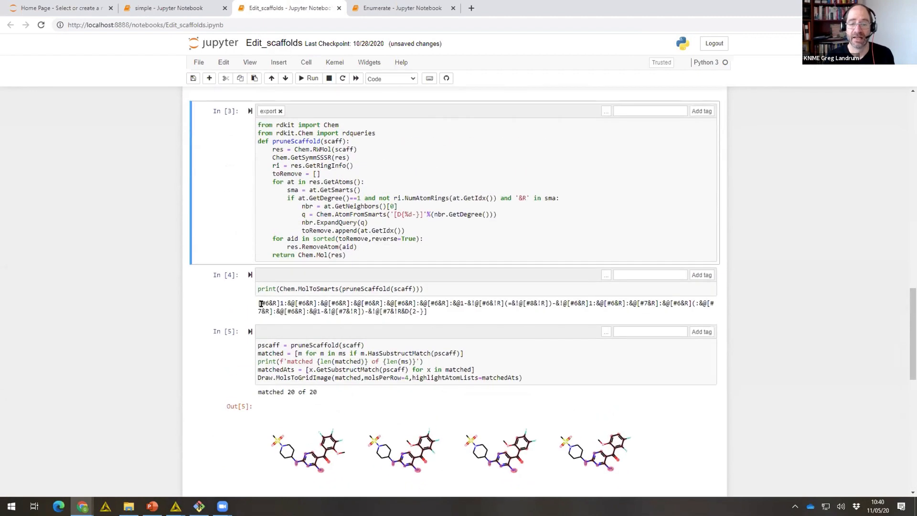
pyautogui.scroll(1, 261, 303)
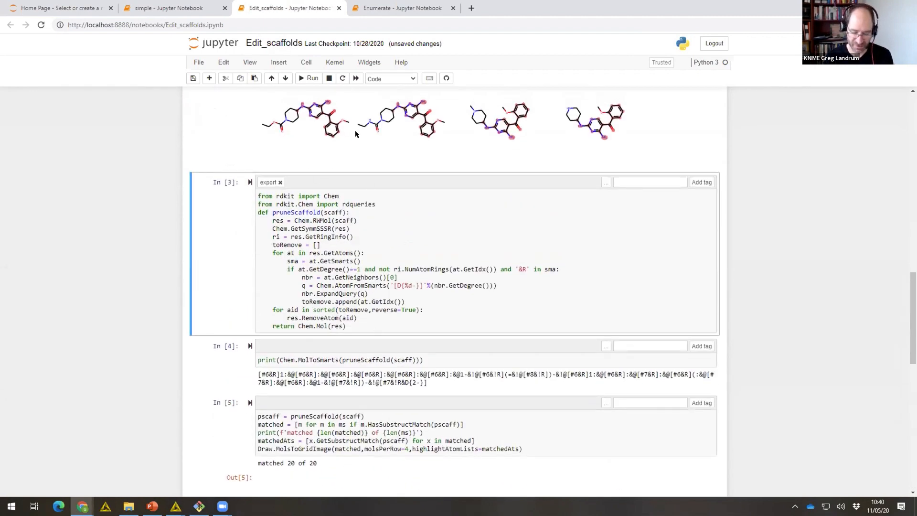
# Switch to KNIME, close the Loop End's Collected results table and return to the Clustering_and_RGD workflow.
pyautogui.hotkey('alt', 'Tab')
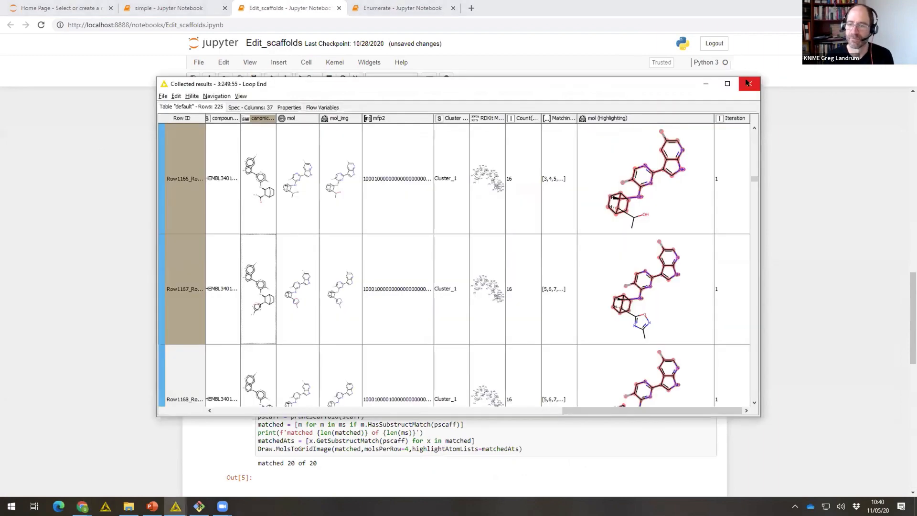
pyautogui.click(747, 83)
pyautogui.hotkey('alt', 'Tab')
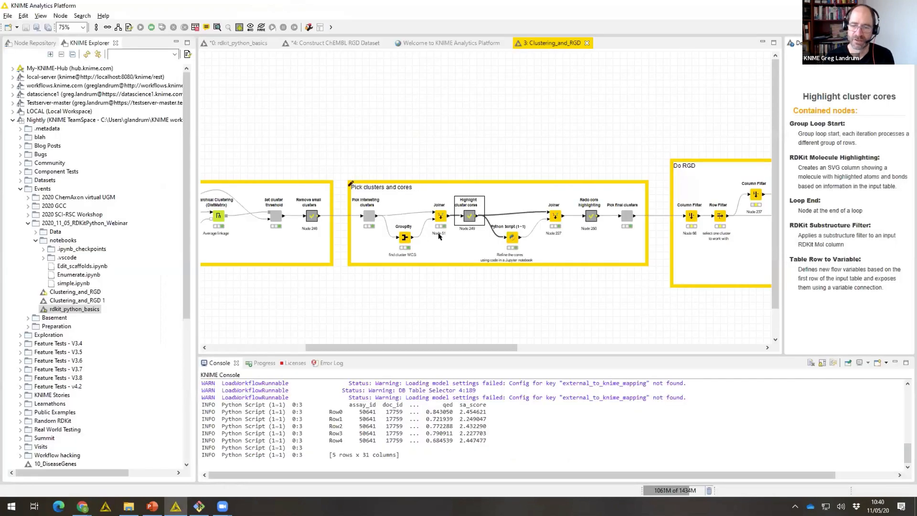
# Open the Refine the cores Python Script node's configuration and examine how it loads Edit_scaffolds.ipynb by export tag and calls nb.pruneScaffold.
pyautogui.click(512, 235)
pyautogui.doubleClick(512, 236)
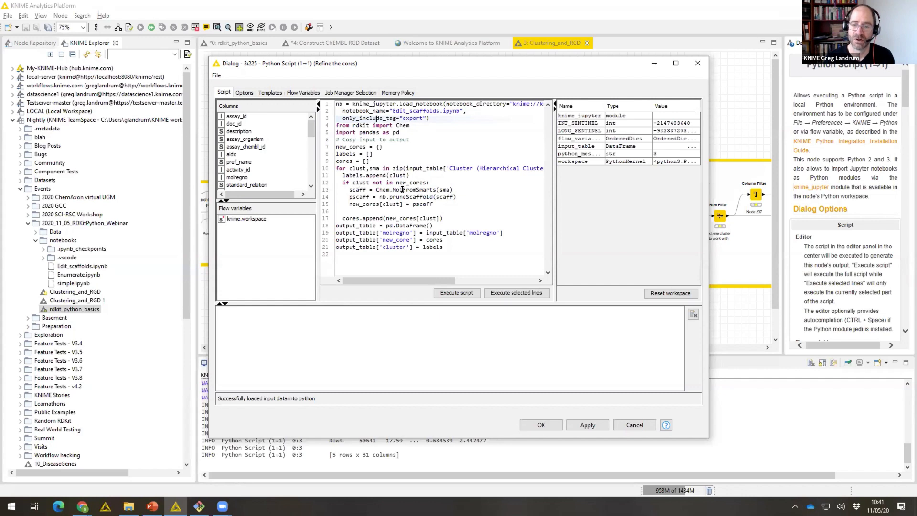
pyautogui.click(427, 190)
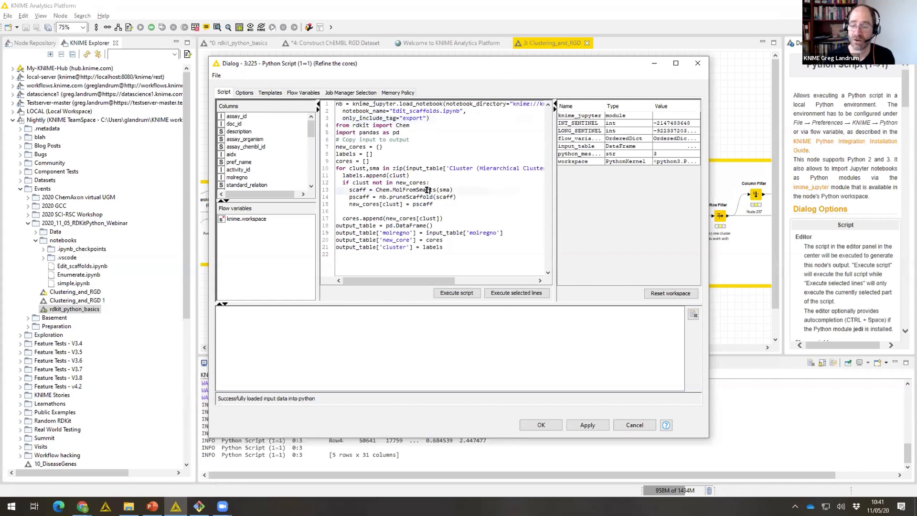
pyautogui.click(383, 196)
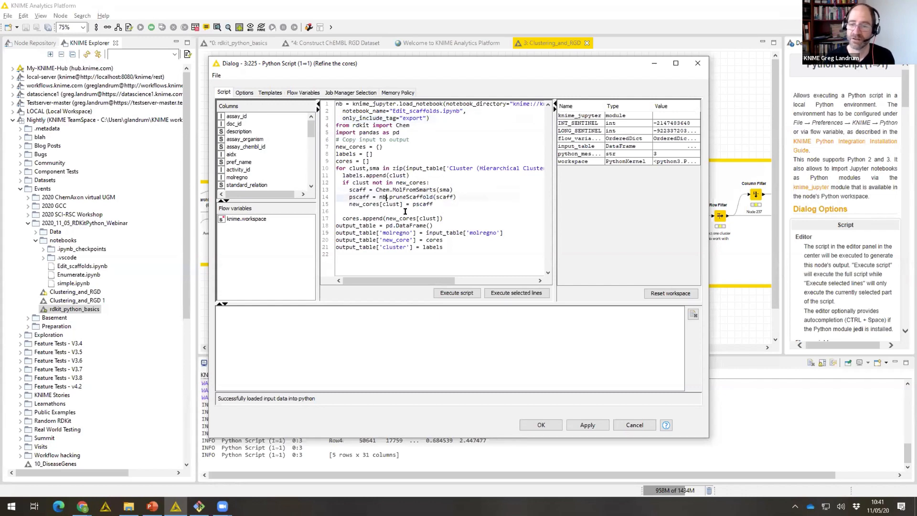
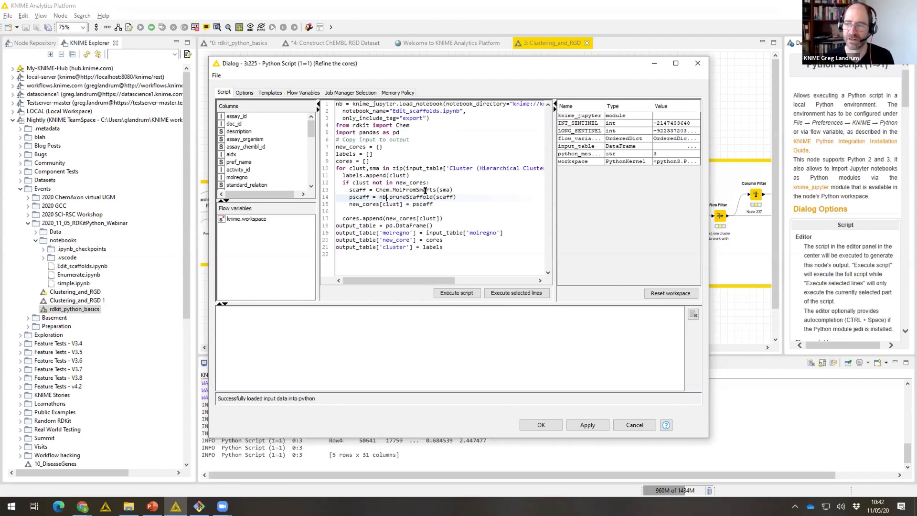
# Review the conda activate py37_rdkit and jupyter notebook commands in the MINGW64 terminal, return to KNIME and cancel the Python Script configuration.
pyautogui.hotkey('alt', 'Tab')
pyautogui.hotkey('alt', 'Tab')
pyautogui.hotkey('alt', 'Tab')
pyautogui.hotkey('alt', 'Tab')
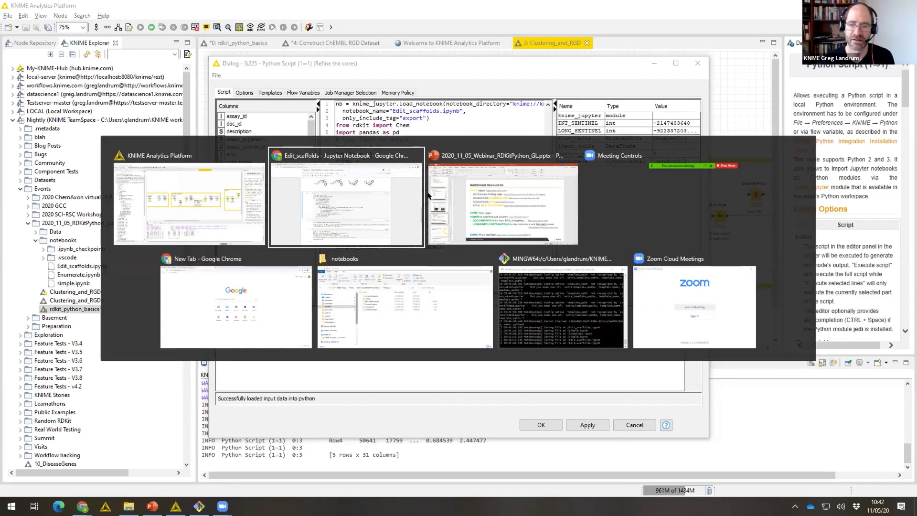
pyautogui.hotkey('alt', 'Tab')
pyautogui.hotkey('alt', 'Tab')
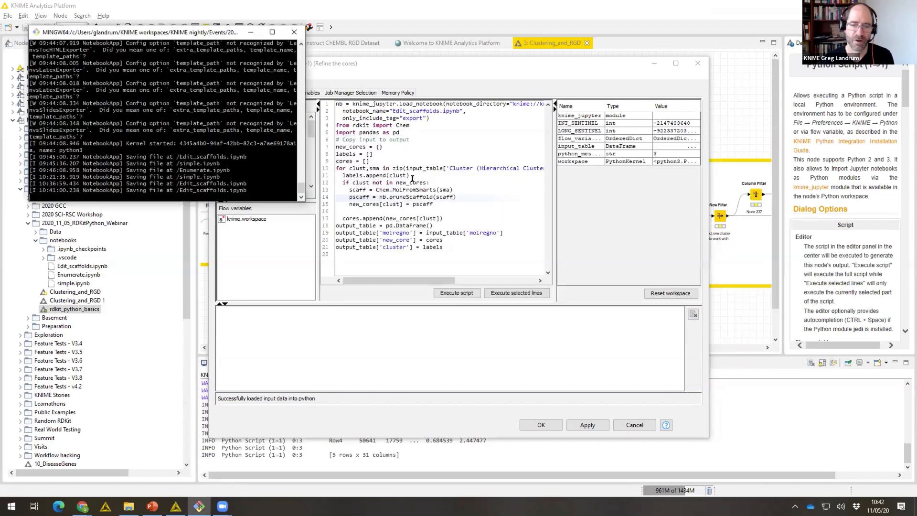
pyautogui.scroll(8, 166, 121)
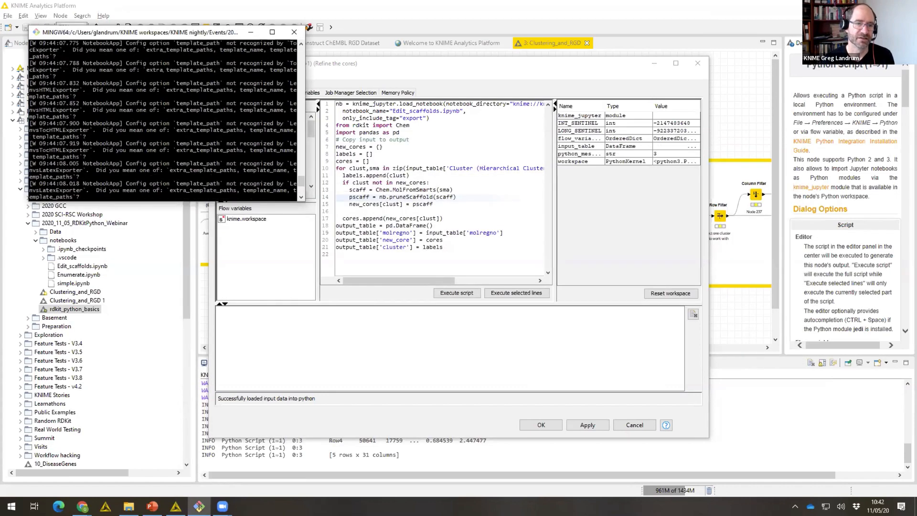
pyautogui.scroll(10, 167, 121)
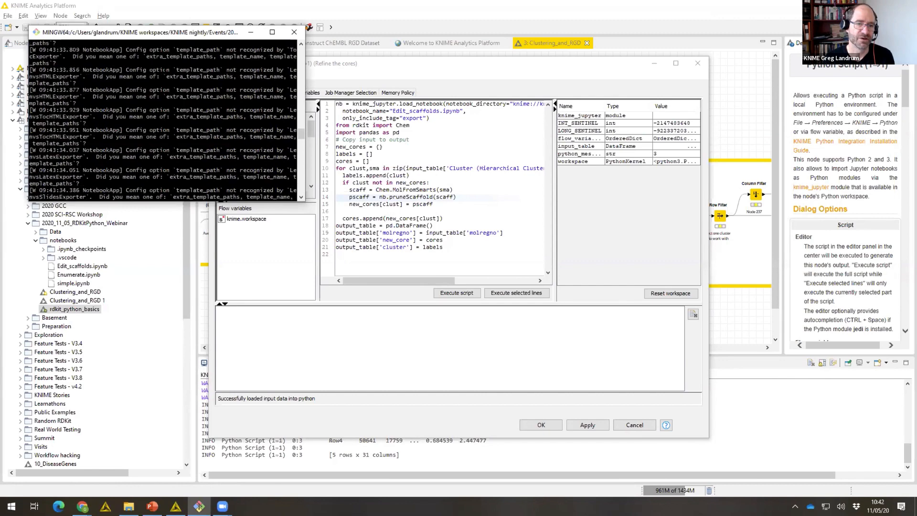
pyautogui.scroll(10, 166, 120)
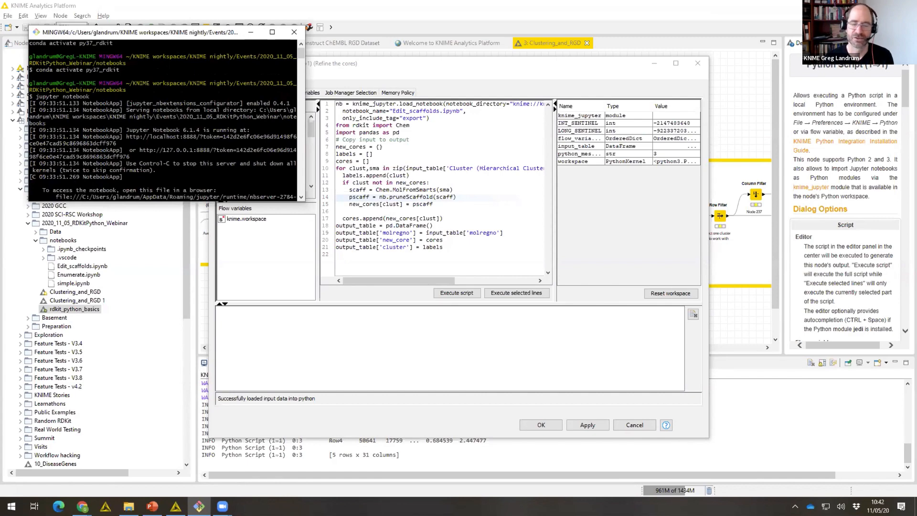
pyautogui.hotkey('alt', 'Tab')
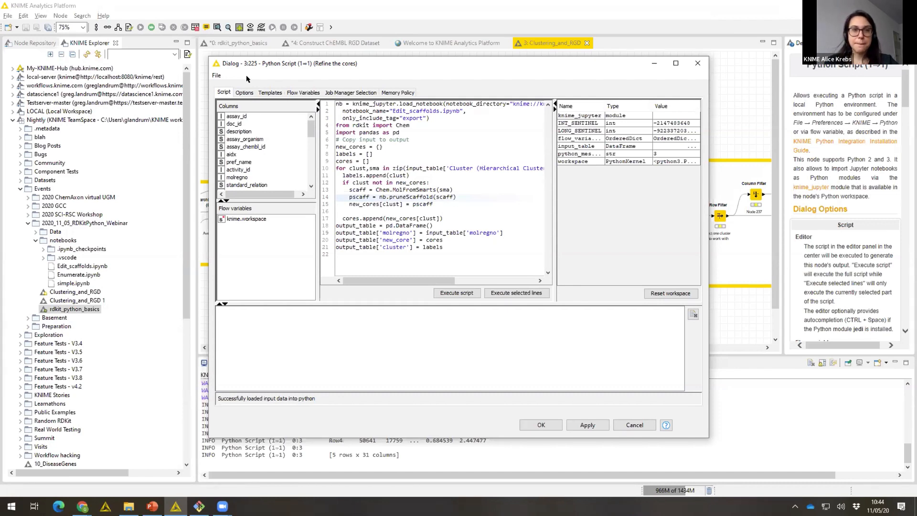
pyautogui.click(634, 424)
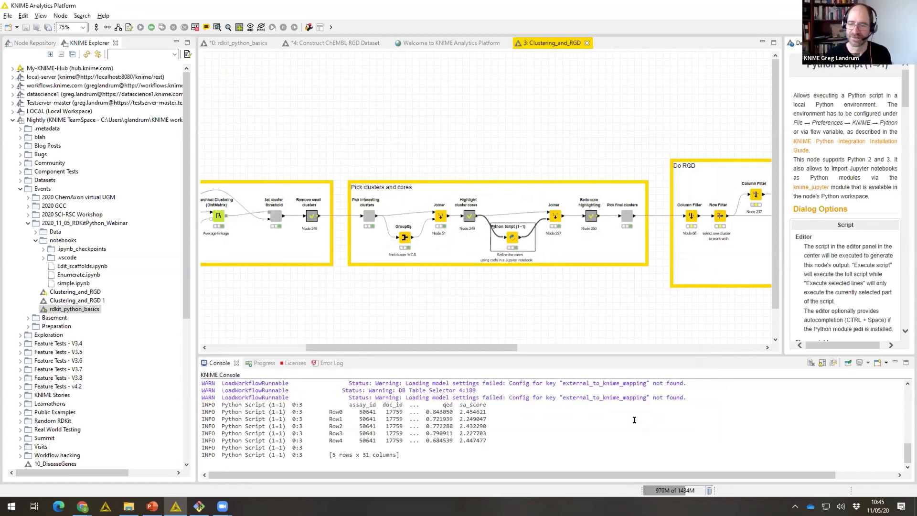
# Open the Redo core highlighting metanode, view its loop of nodes, and close it to return to the Clustering_and_RGD workflow.
pyautogui.moveTo(447, 349); pyautogui.dragTo(497, 362)
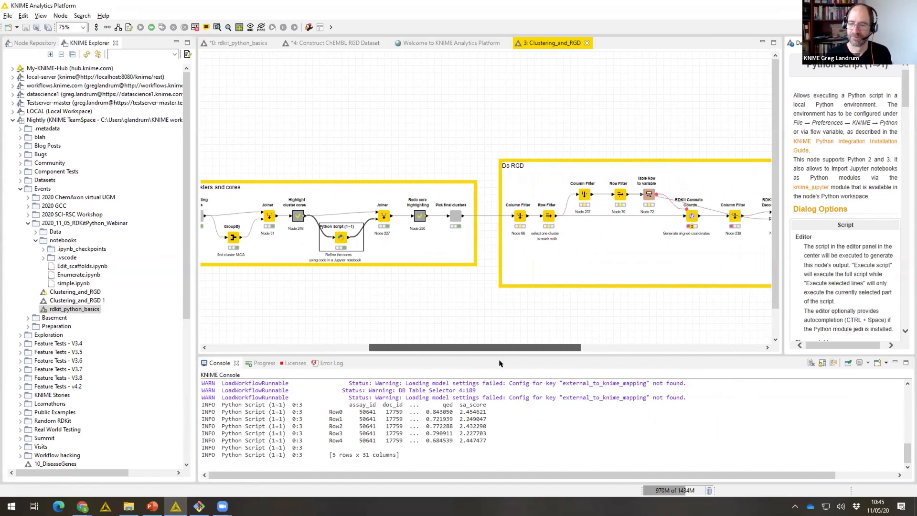
pyautogui.click(420, 215)
pyautogui.rightClick(419, 216)
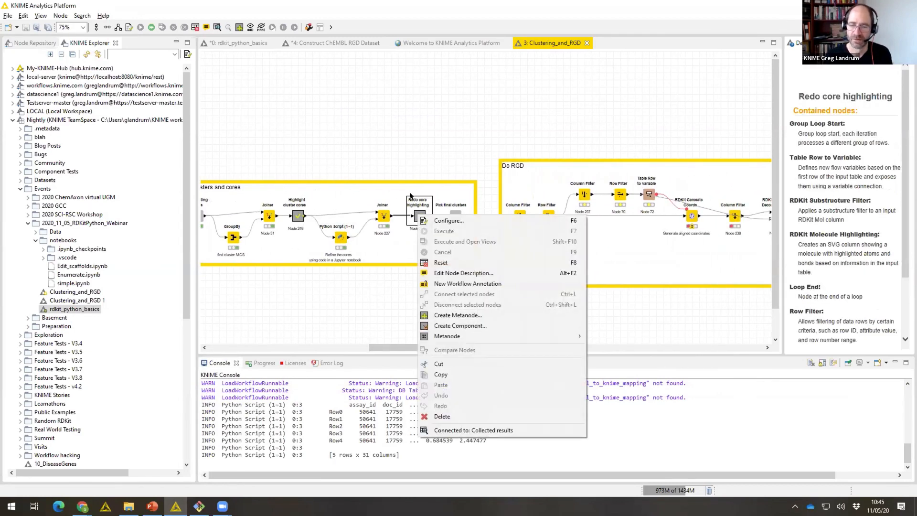
pyautogui.click(414, 196)
pyautogui.doubleClick(445, 216)
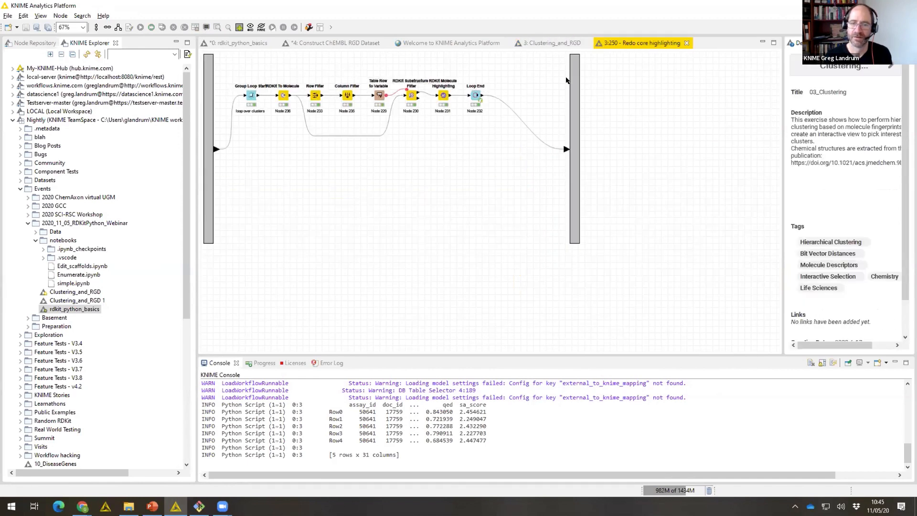
pyautogui.click(686, 43)
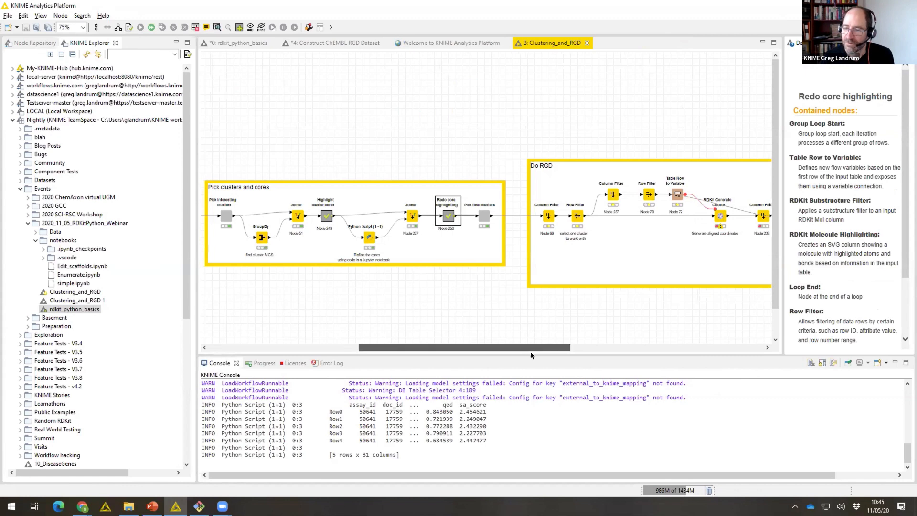
# Open the RDKit Generate Coords node's configuration in the Do RGD section, review its options, and cancel it.
pyautogui.moveTo(529, 348); pyautogui.dragTo(621, 358)
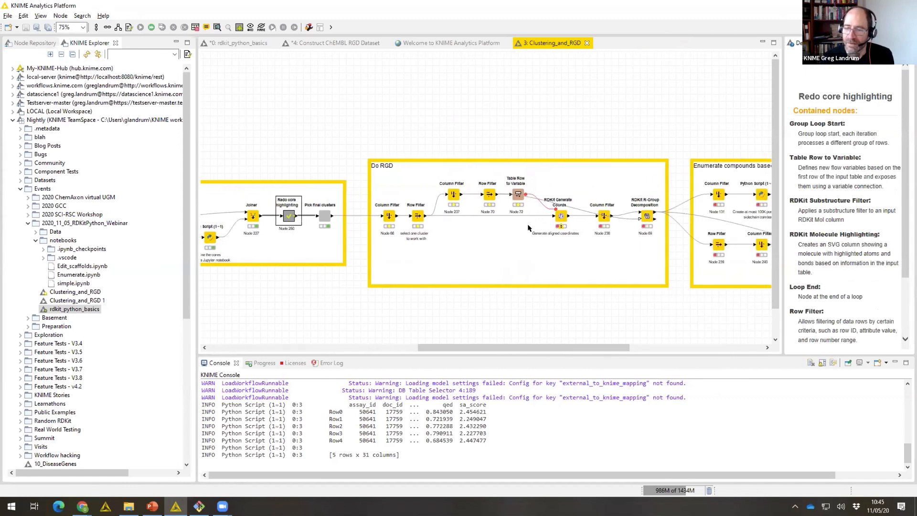
pyautogui.click(562, 216)
pyautogui.doubleClick(562, 216)
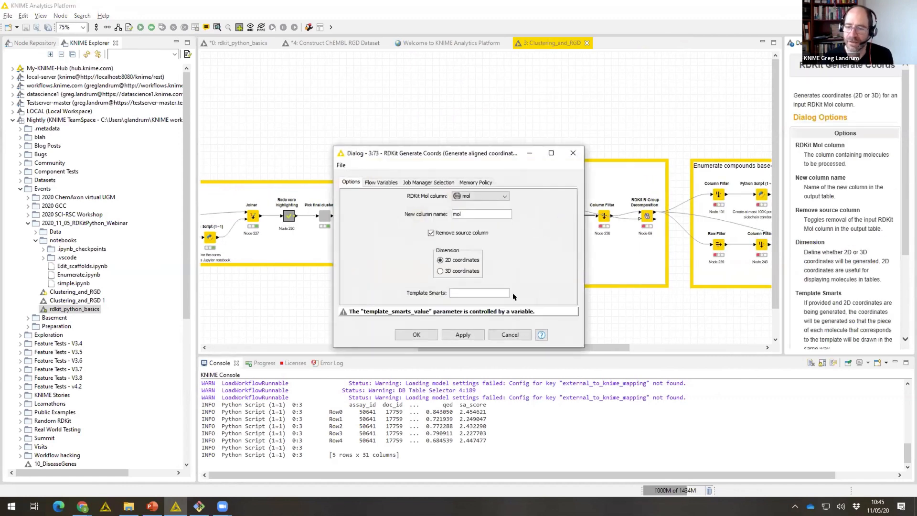
pyautogui.click(513, 334)
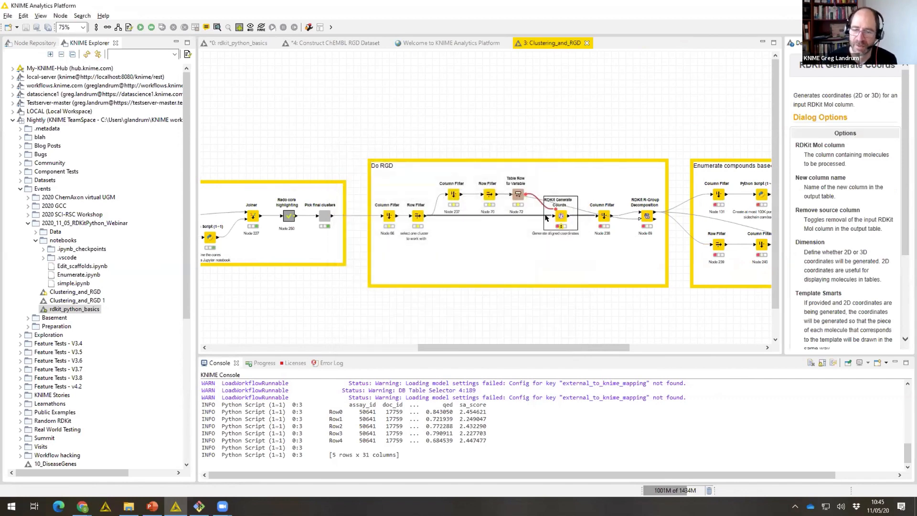
# Execute the RDKit Generate Coords node, view its Data with coordinates table across to the mol column, and close the table.
pyautogui.click(141, 27)
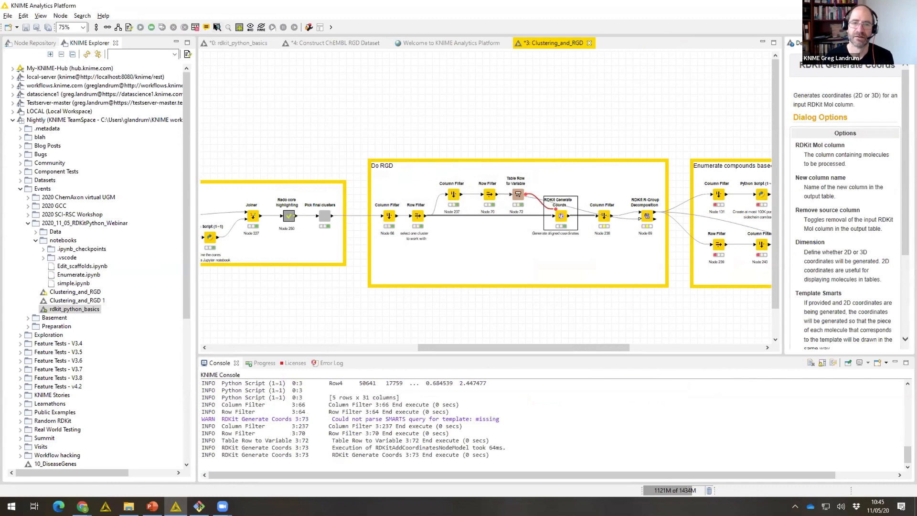
pyautogui.click(217, 27)
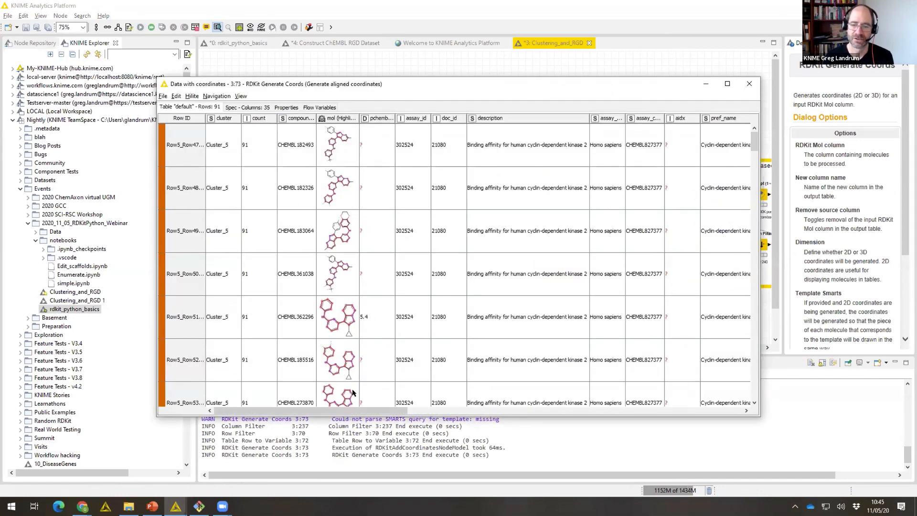
pyautogui.moveTo(353, 410); pyautogui.dragTo(736, 457)
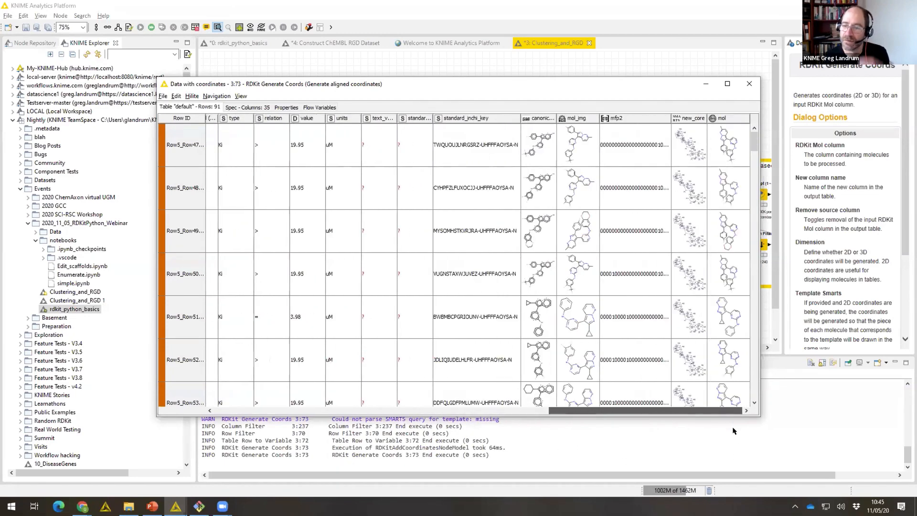
pyautogui.click(749, 84)
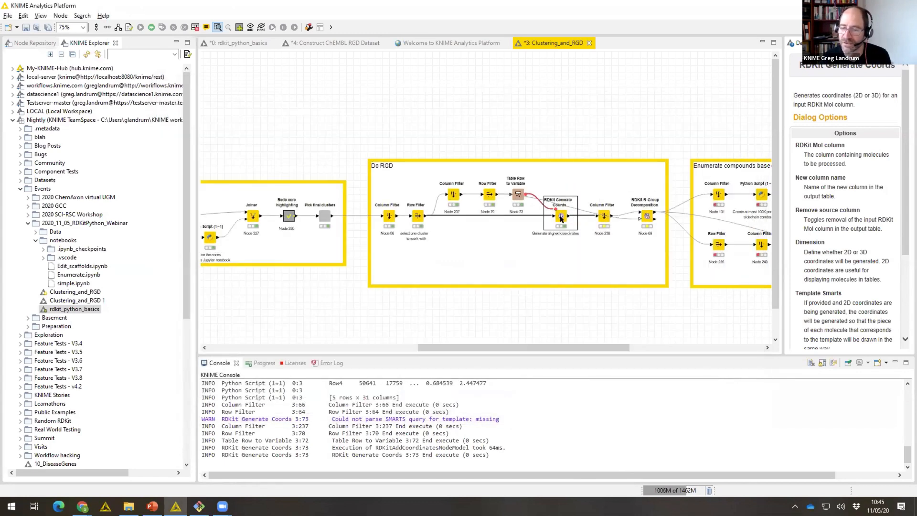
# Recheck the RDKit Generate Coords options, then reopen its output table with taller rows and a wider mol column to compare the structure drawings.
pyautogui.doubleClick(561, 218)
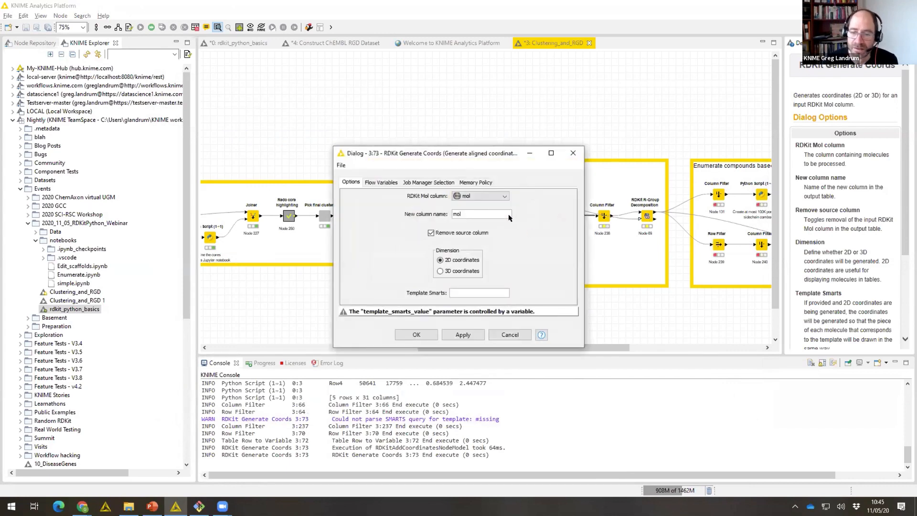
pyautogui.click(514, 334)
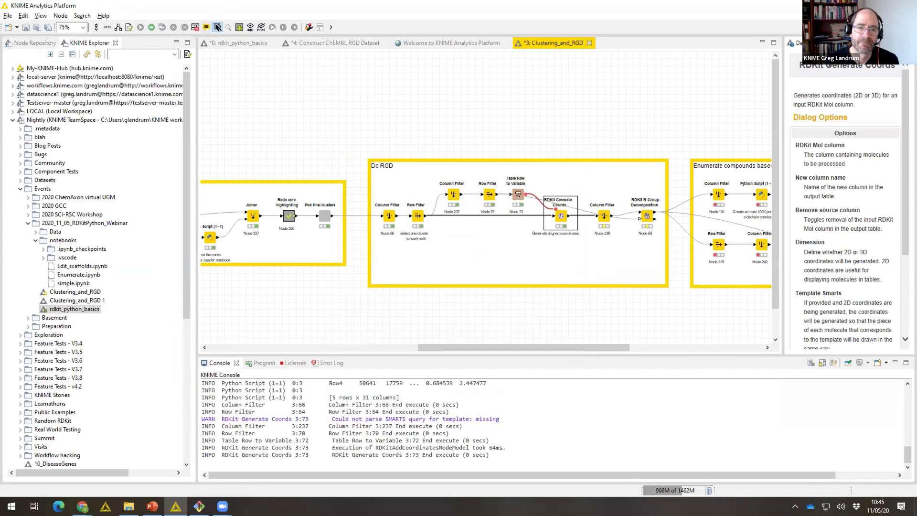
pyautogui.click(217, 28)
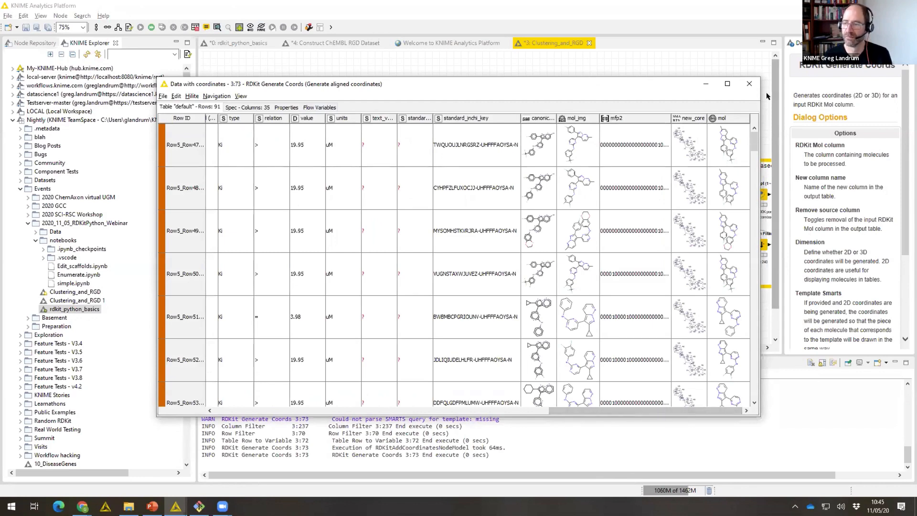
pyautogui.moveTo(659, 87); pyautogui.dragTo(598, 85)
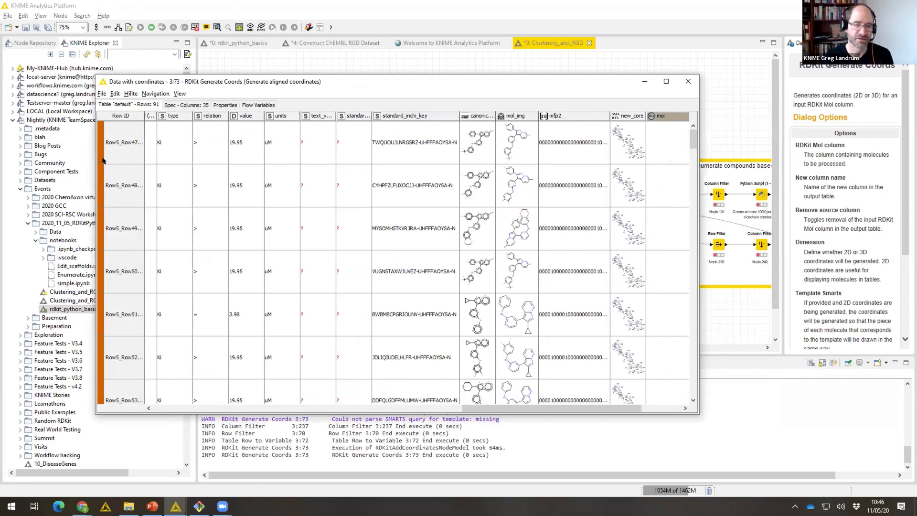
pyautogui.moveTo(106, 160); pyautogui.dragTo(98, 240)
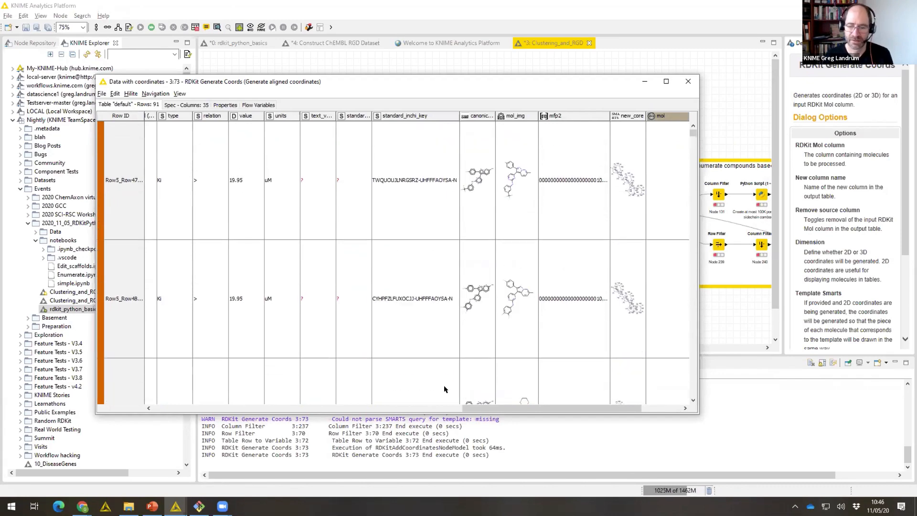
pyautogui.moveTo(469, 409); pyautogui.dragTo(508, 410)
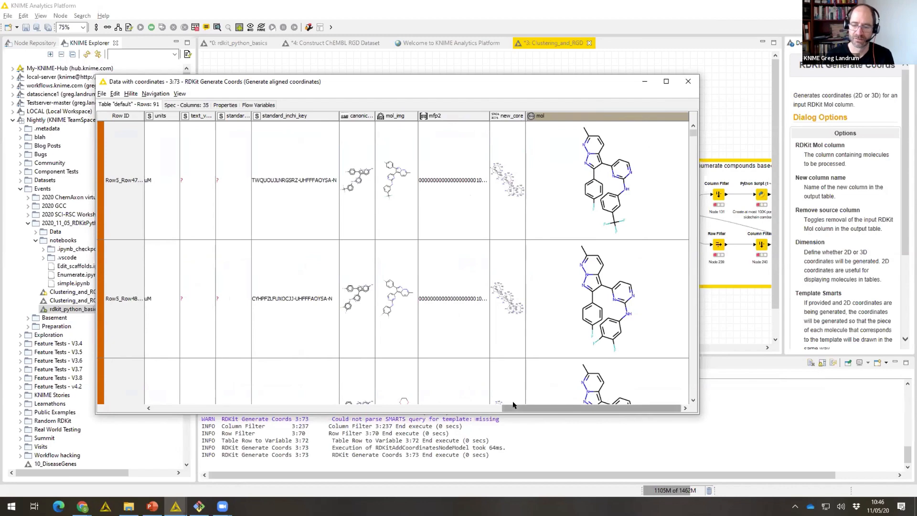
pyautogui.moveTo(513, 405); pyautogui.dragTo(164, 407)
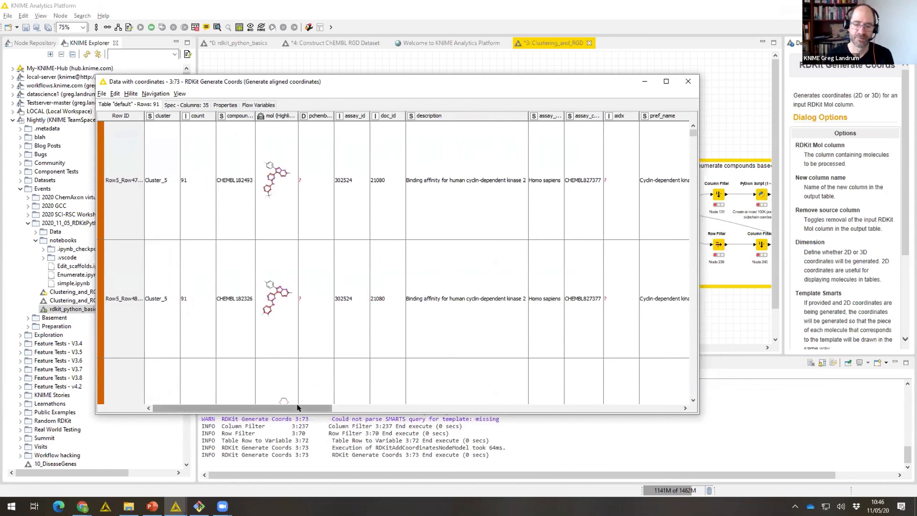
pyautogui.moveTo(299, 409); pyautogui.dragTo(667, 410)
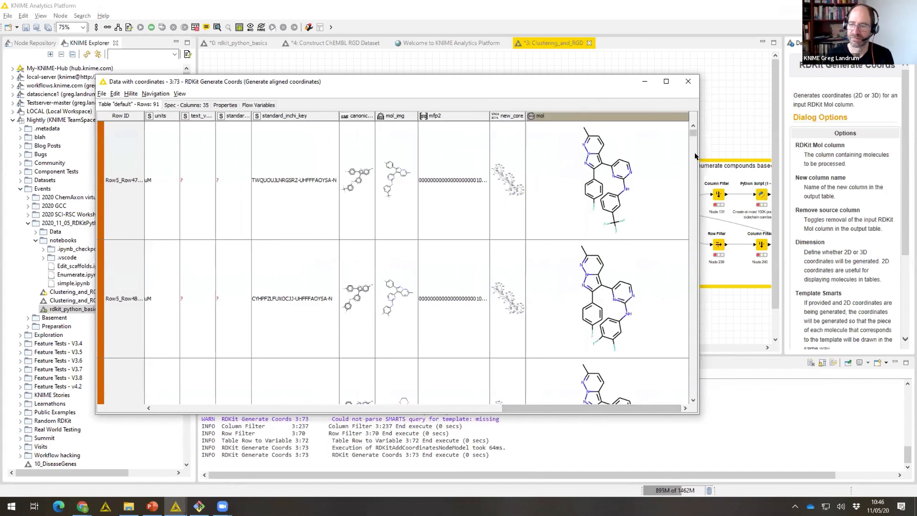
# Examine the aligned structures in the mol column row by row down to Row5_Row72, and close the table.
pyautogui.click(694, 180)
pyautogui.click(656, 188)
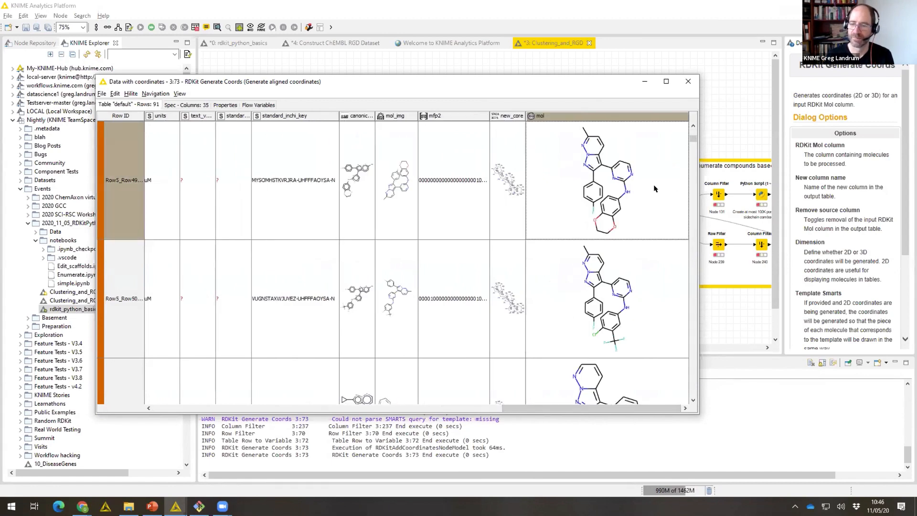
pyautogui.press('Down')
pyautogui.press('Down')
pyautogui.press('Down')
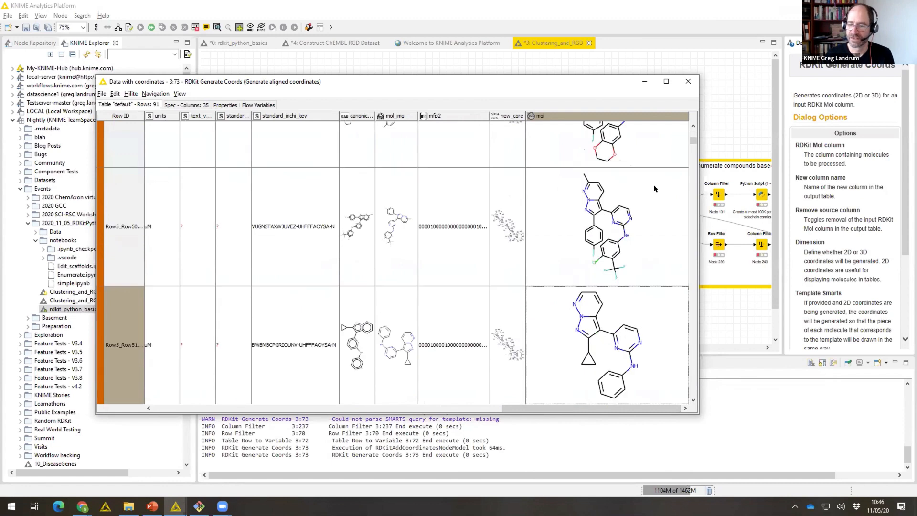
pyautogui.press('Down')
pyautogui.press('Down')
pyautogui.press('Down')
pyautogui.press('Down')
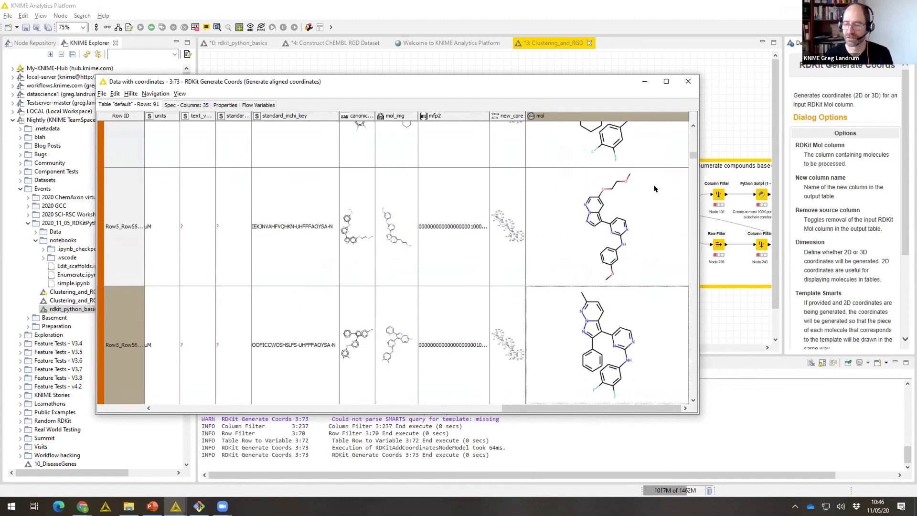
pyautogui.press('Down')
pyautogui.press('Down')
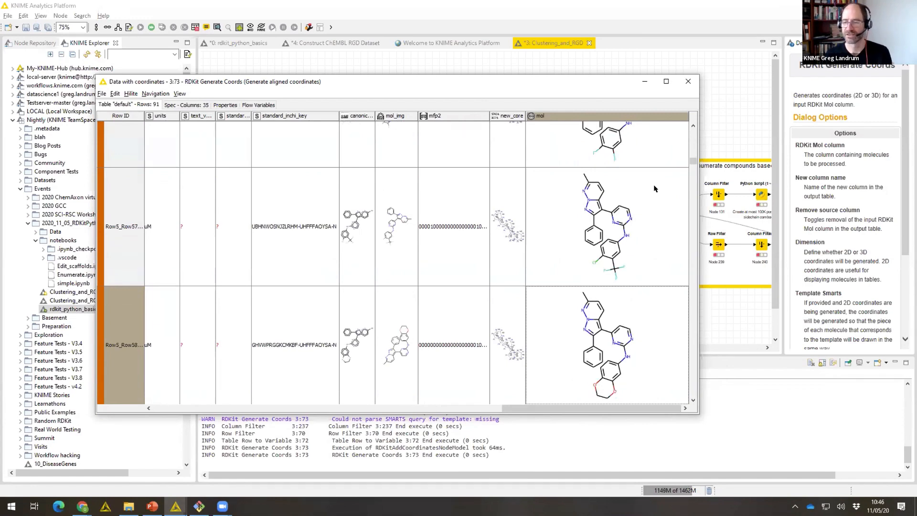
pyautogui.press('Down')
pyautogui.press('Down')
pyautogui.press('Down')
pyautogui.press('Down')
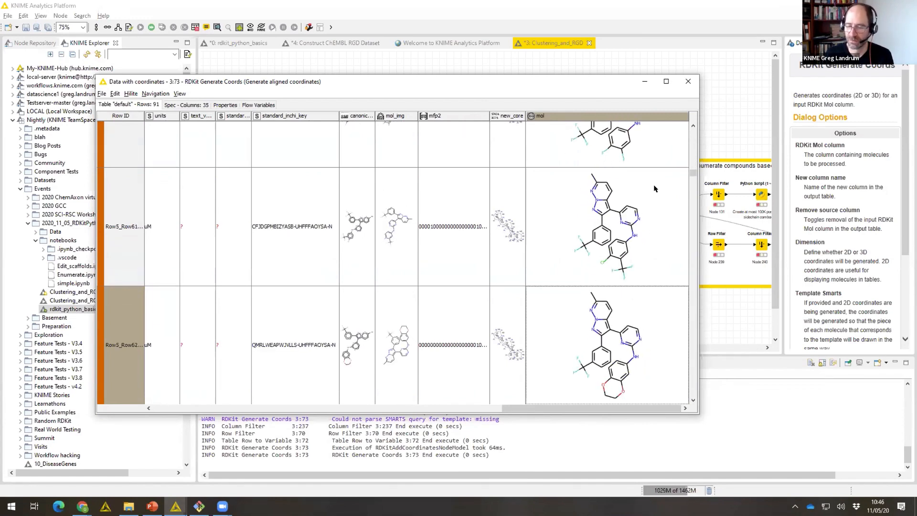
pyautogui.press('Down')
pyautogui.press('Down')
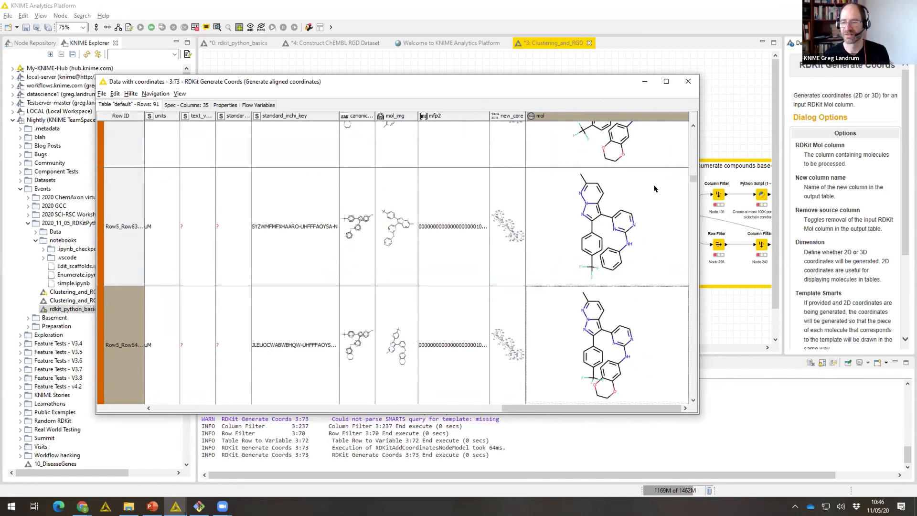
pyautogui.press('Down')
pyautogui.press('Down')
pyautogui.press('Down')
pyautogui.press('Down')
pyautogui.press('Down')
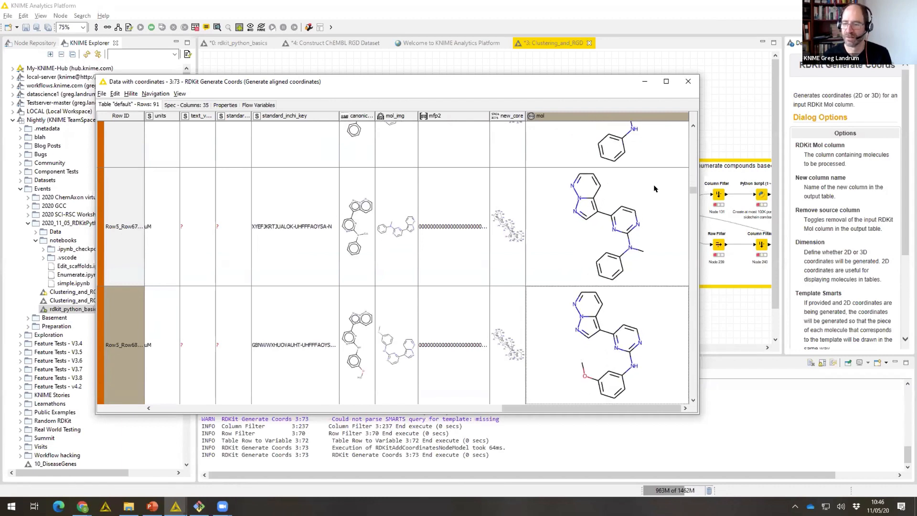
pyautogui.press('Down')
pyautogui.press('Down')
pyautogui.press('Down')
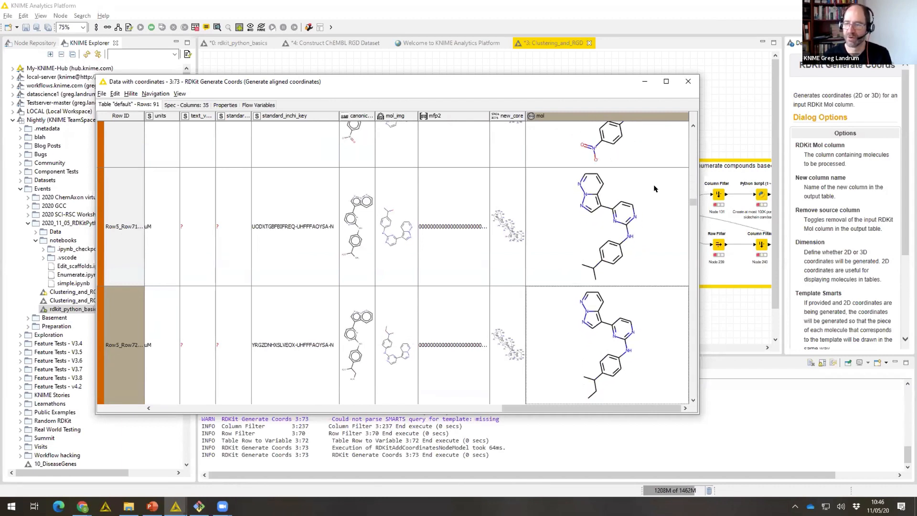
pyautogui.click(688, 81)
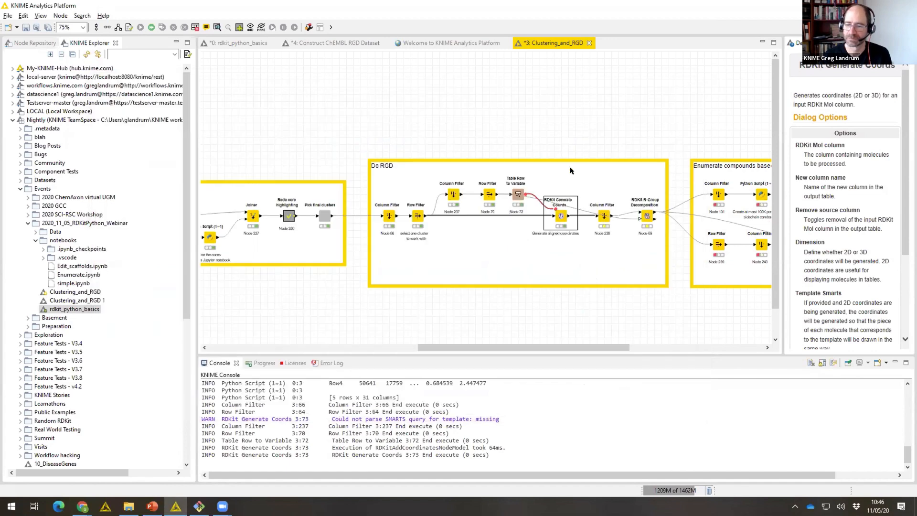
# Check which flow variable controls template_smarts_value in the RDKit Generate Coords configuration, and cancel the dialog.
pyautogui.doubleClick(560, 218)
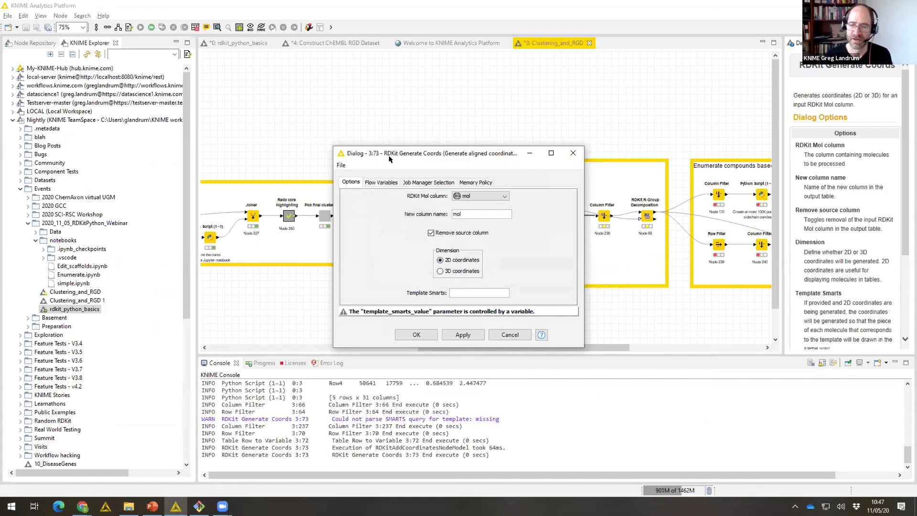
pyautogui.click(385, 186)
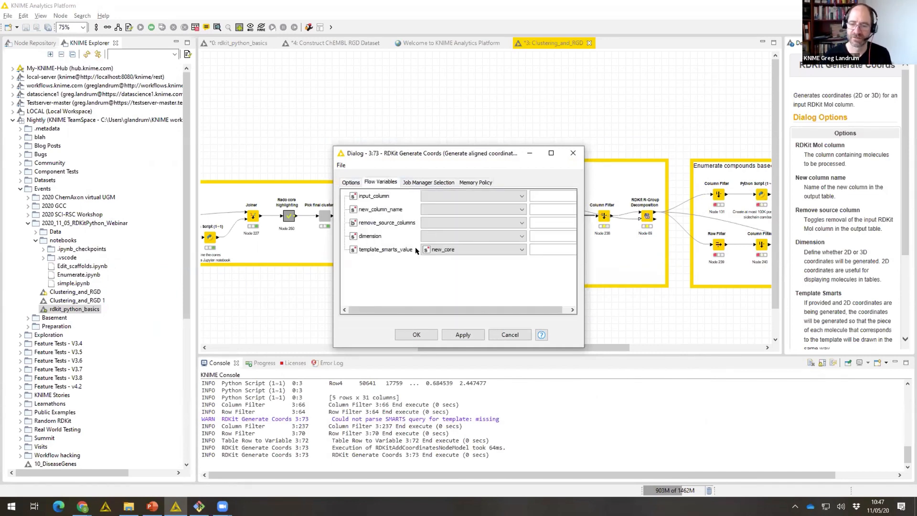
pyautogui.click(510, 335)
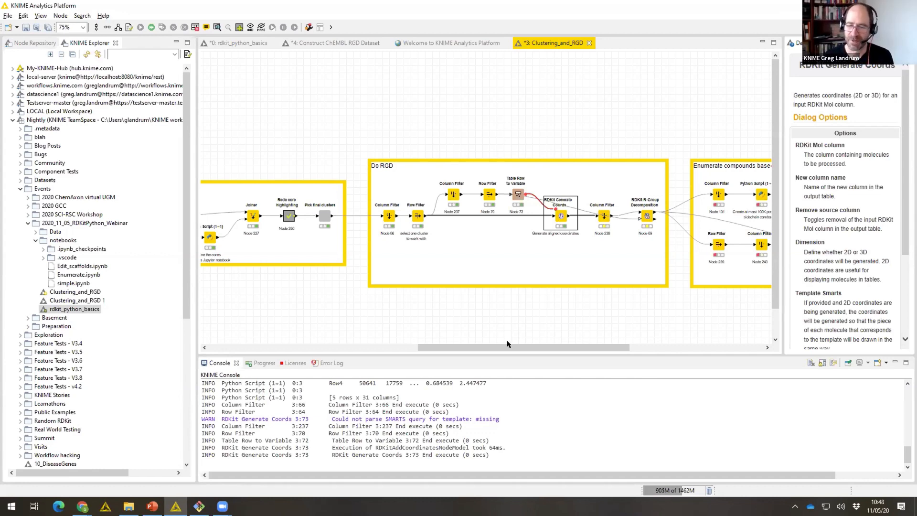
# Open the Refine the cores Python Script configuration, then switch to the Edit_scaffolds Jupyter notebook and view the pruneScaffold cell tagged export.
pyautogui.moveTo(478, 349); pyautogui.dragTo(372, 350)
pyautogui.click(486, 241)
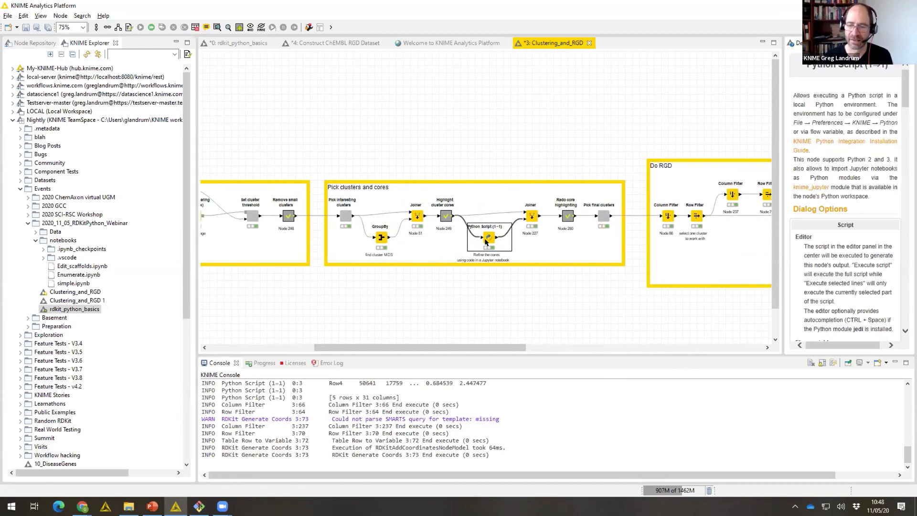
pyautogui.doubleClick(486, 241)
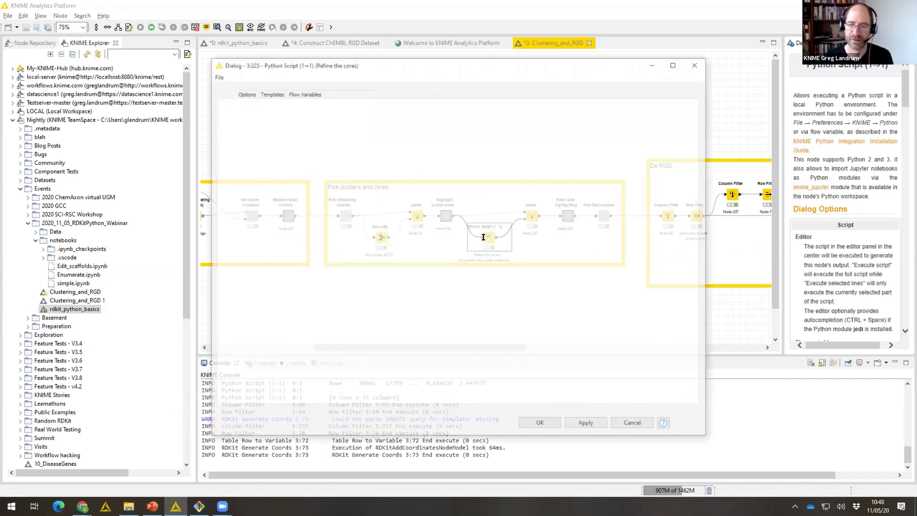
pyautogui.hotkey('alt', 'Tab')
pyautogui.hotkey('alt', 'Tab')
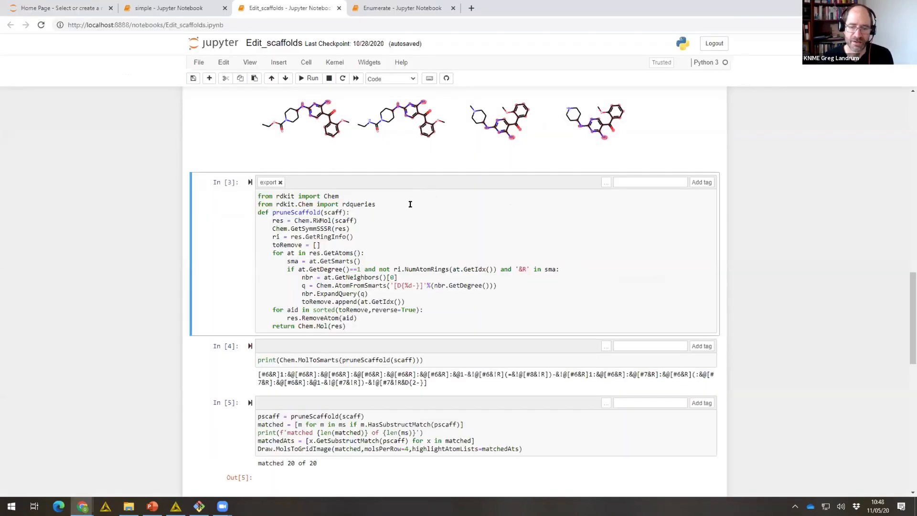
pyautogui.scroll(-1, 410, 204)
pyautogui.scroll(1, 412, 198)
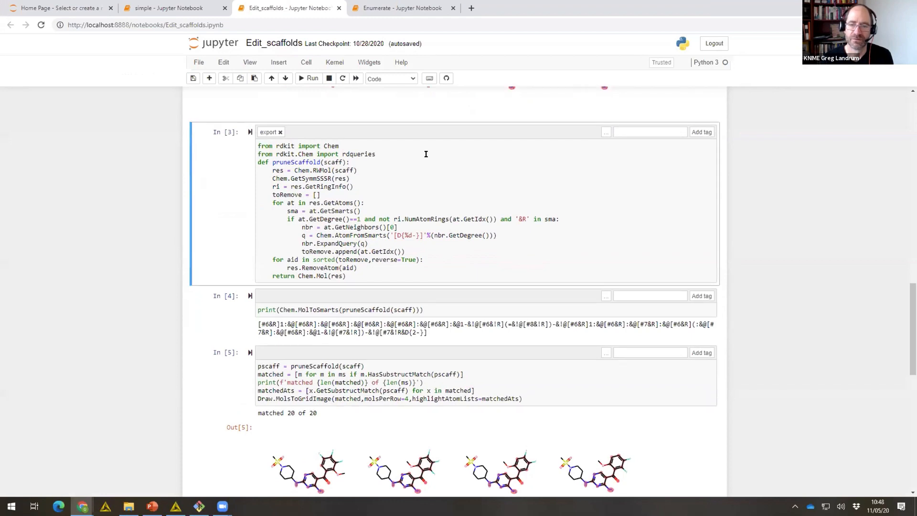
# Insert a cell below the pruneScaffold cell and define a function foo() in it that returns "bar".
pyautogui.click(279, 62)
pyautogui.click(291, 89)
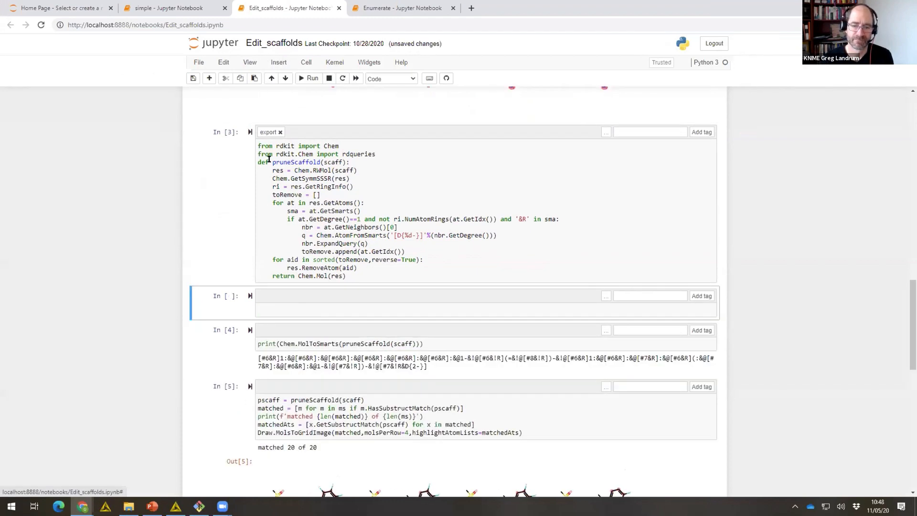
pyautogui.click(291, 304)
pyautogui.write('def')
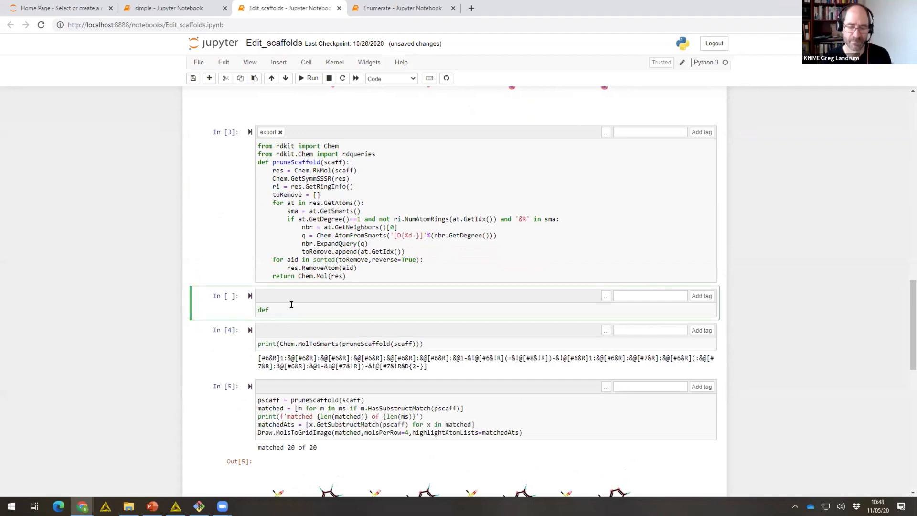
pyautogui.write(' foo():')
pyautogui.press('Return')
pyautogui.write('re')
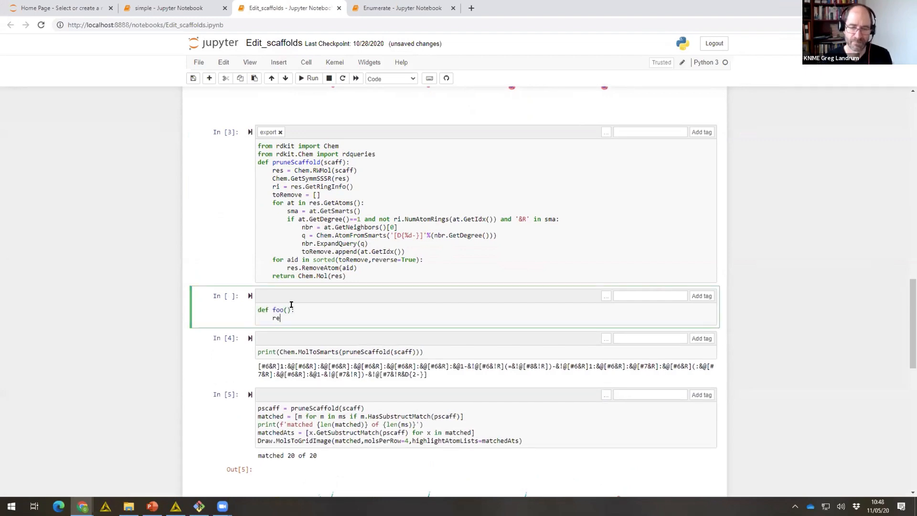
pyautogui.write('turn "bar')
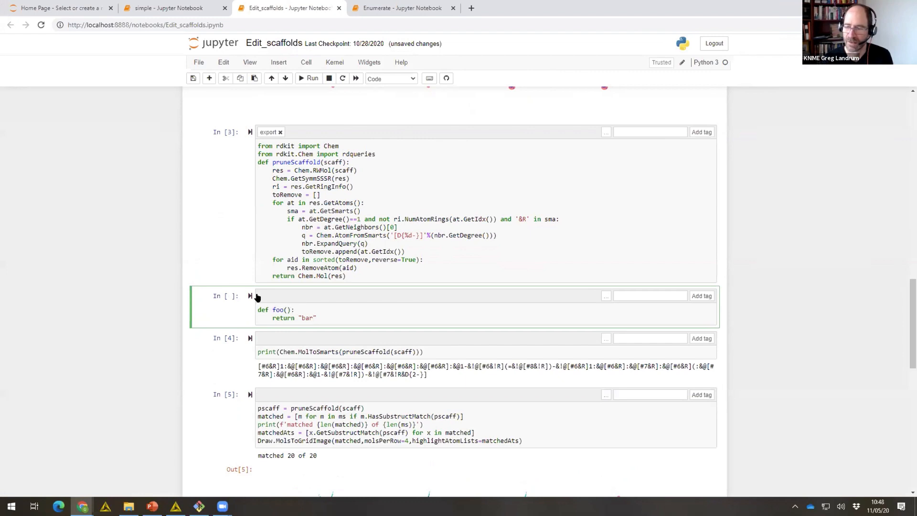
# Tag the new foo() cell as silly and run it.
pyautogui.click(642, 292)
pyautogui.write('silly')
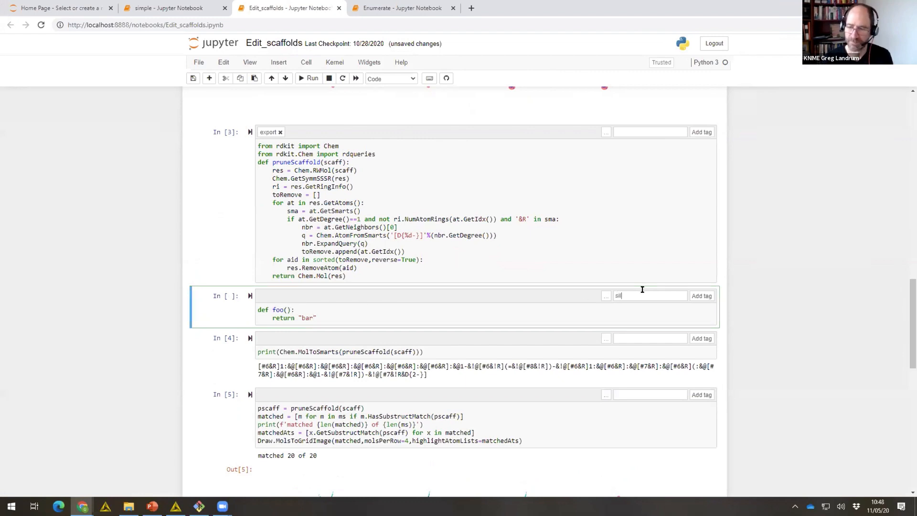
pyautogui.click(698, 296)
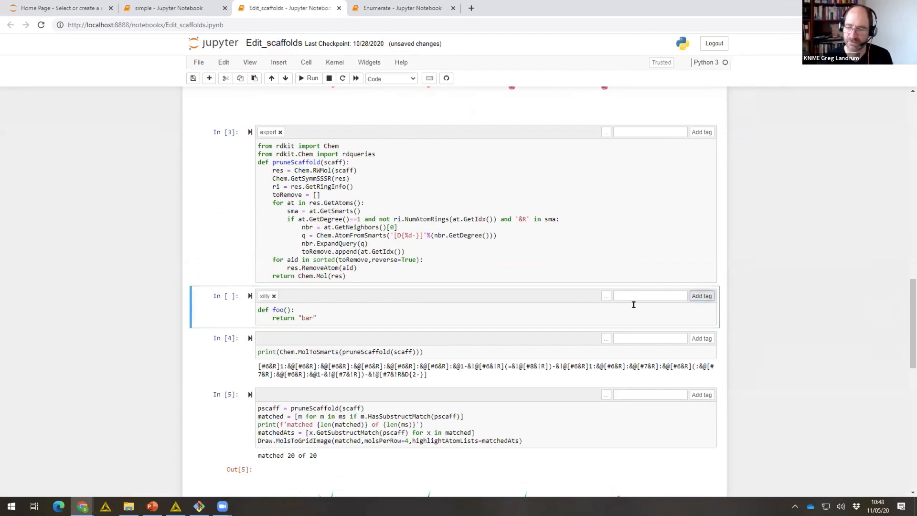
pyautogui.click(527, 312)
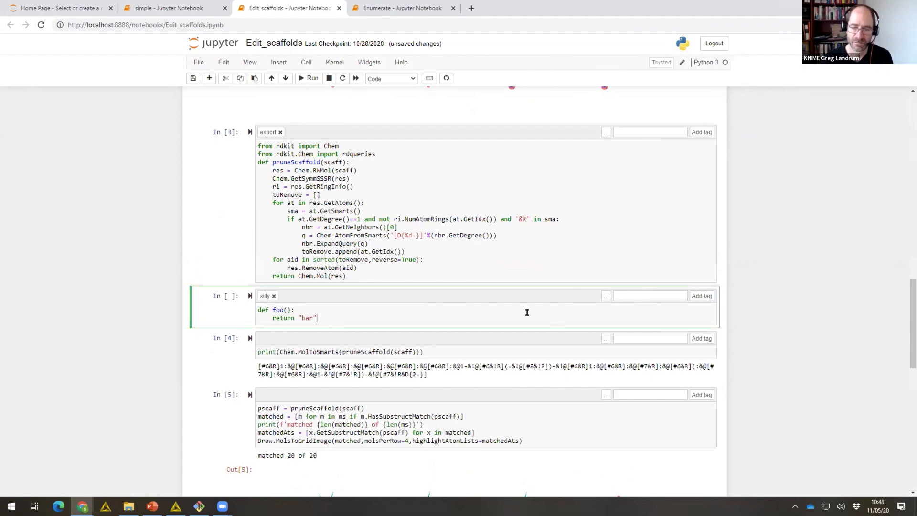
pyautogui.hotkey('shift', 'Return')
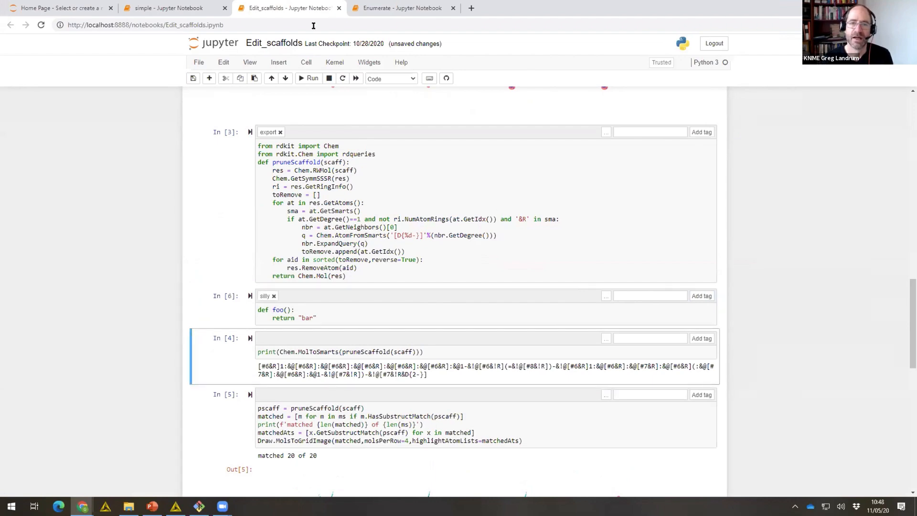
# Switch to KNIME, append print(nb.foo()) to the end of the Refine the cores script, and execute the script.
pyautogui.hotkey('alt', 'Tab')
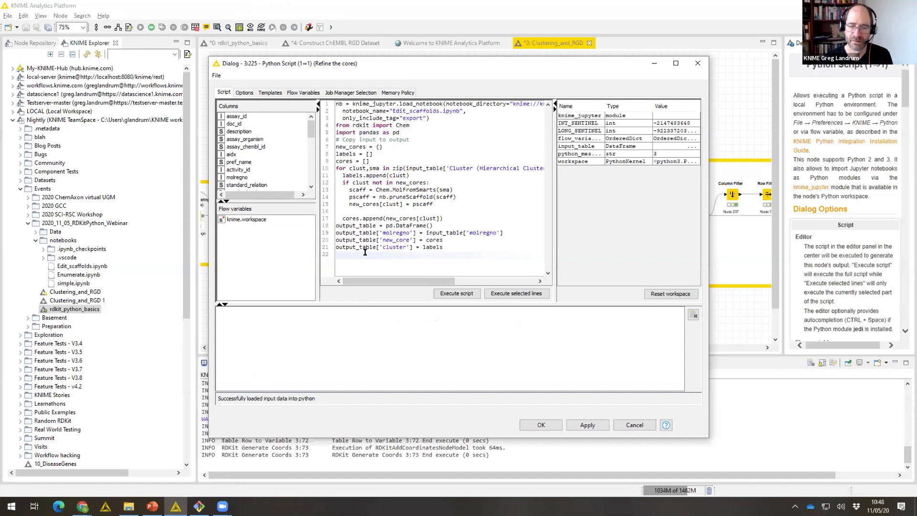
pyautogui.press('Return')
pyautogui.write('print(')
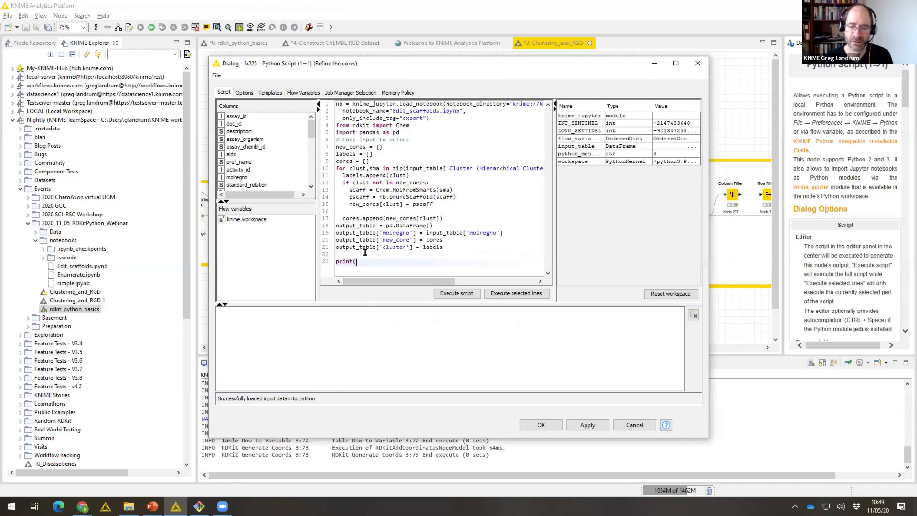
pyautogui.write('n')
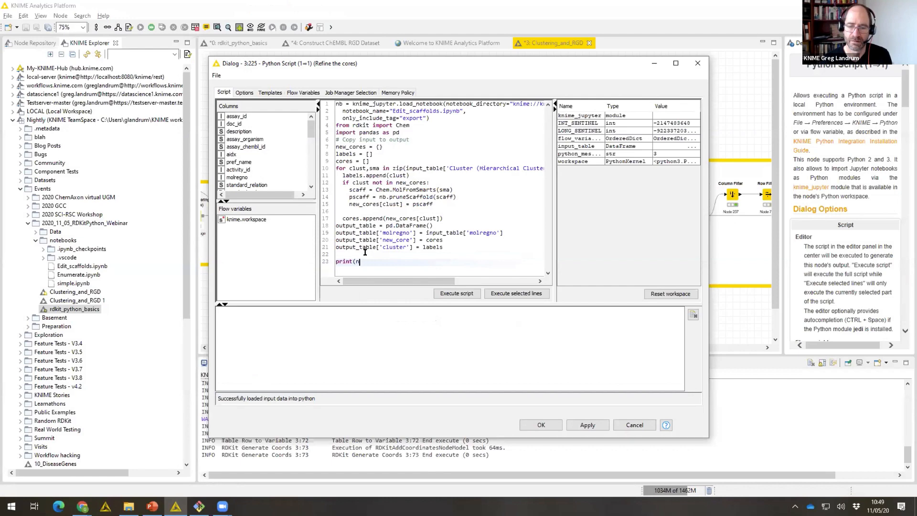
pyautogui.write('b.foo())')
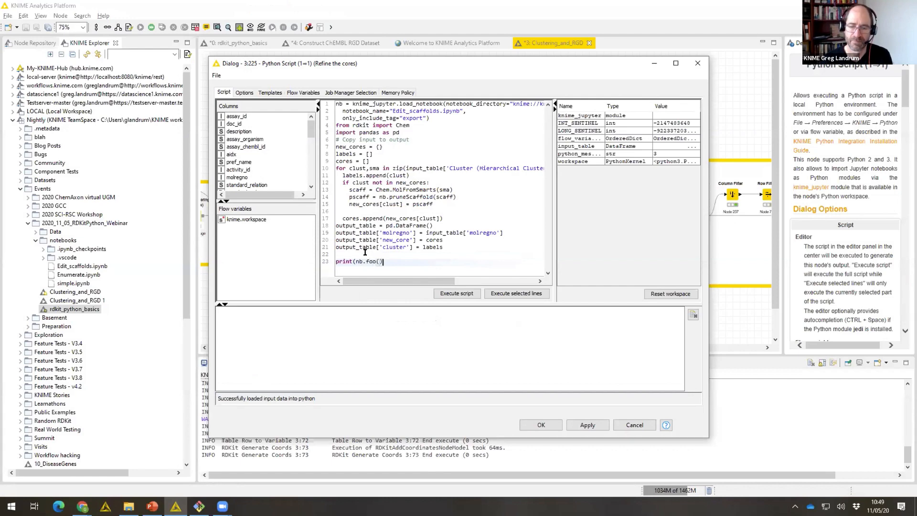
pyautogui.click(466, 294)
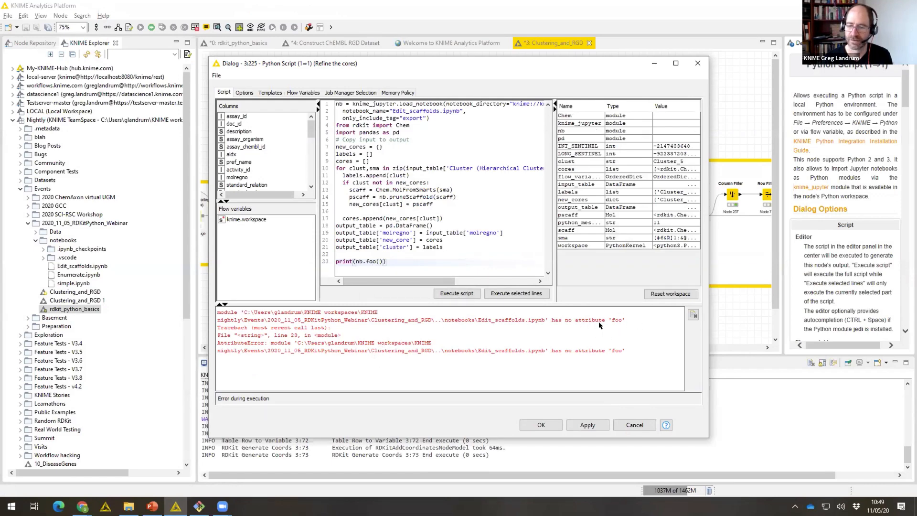
# Try loading both notebook tags by setting only_include_tag to the list ["export","silly"], and execute the script.
pyautogui.click(404, 117)
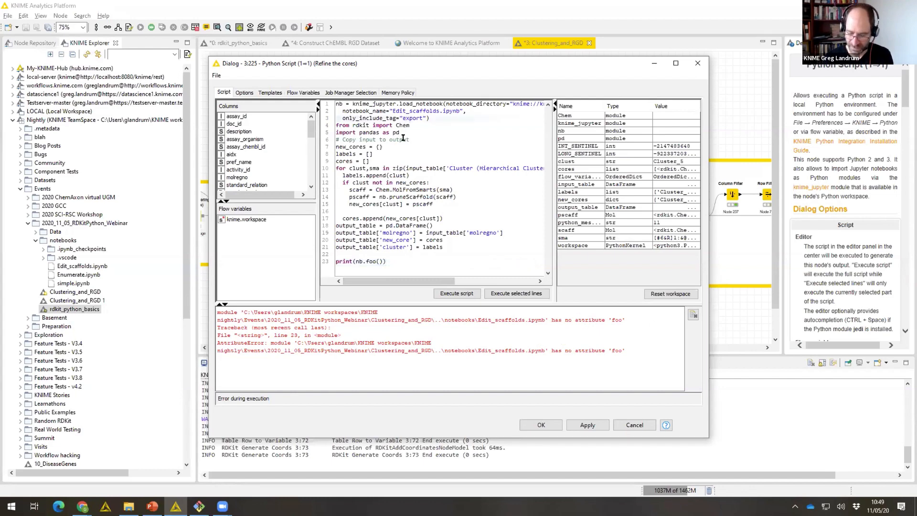
pyautogui.write('(')
pyautogui.press('BackSpace')
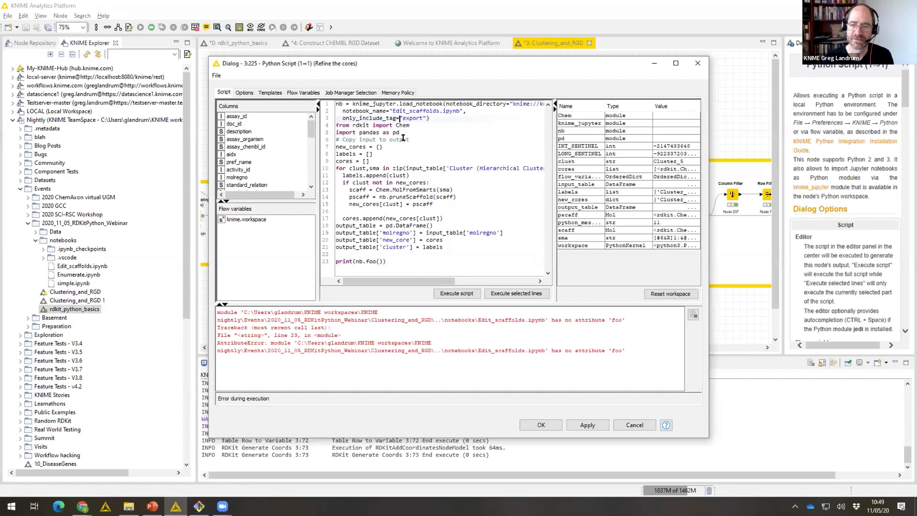
pyautogui.write('[')
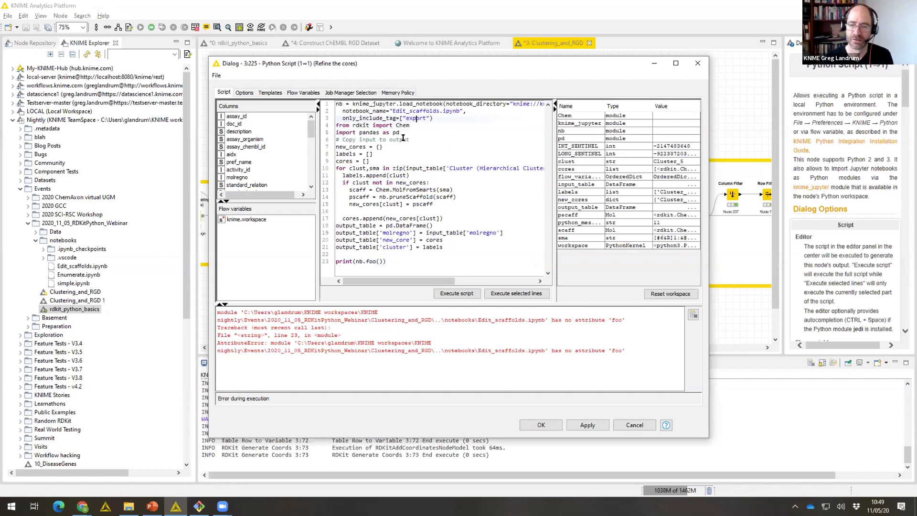
pyautogui.press('End')
pyautogui.press('BackSpace')
pyautogui.write(']')
pyautogui.write(',"')
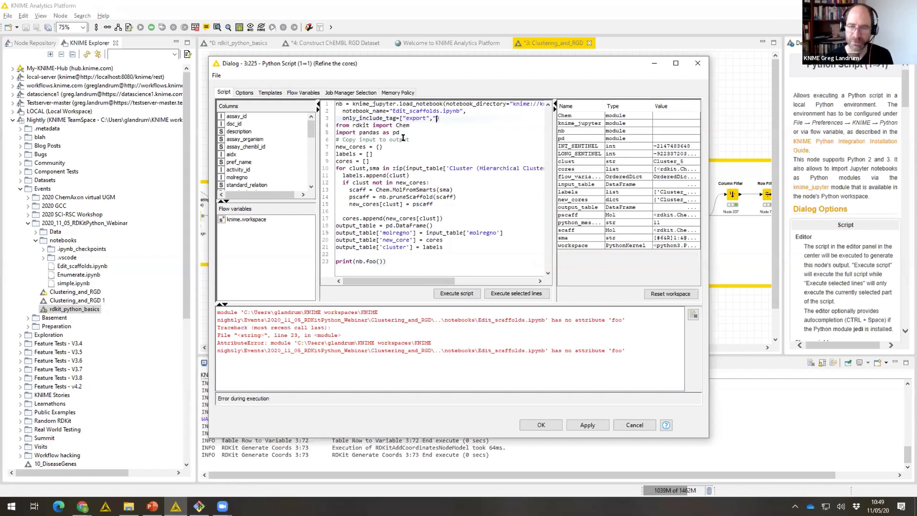
pyautogui.write('"')
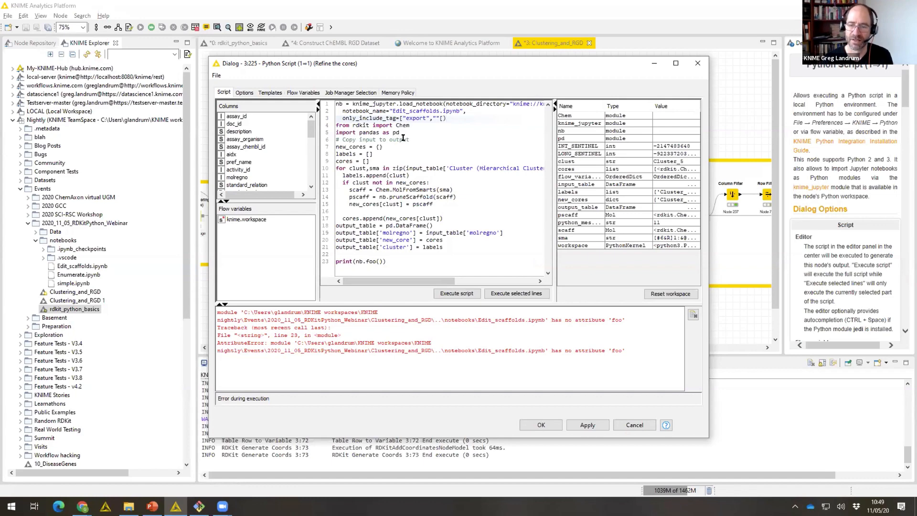
pyautogui.press('Left')
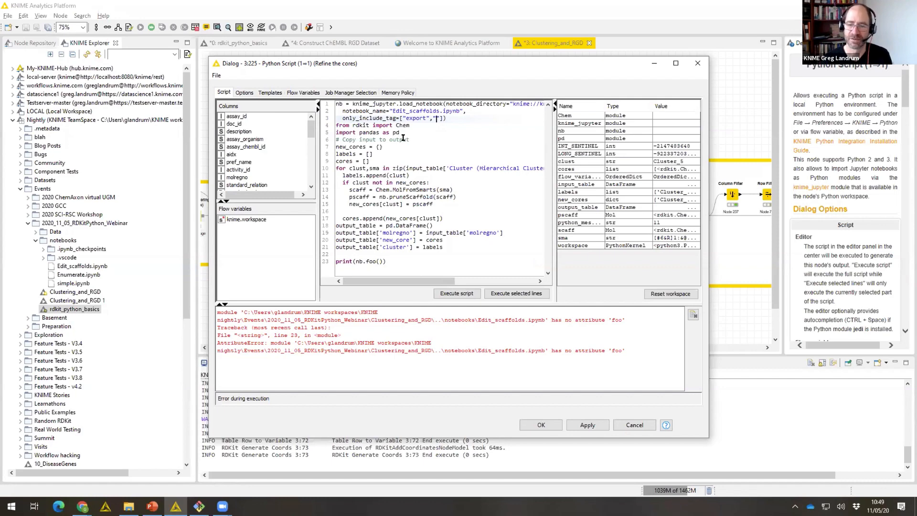
pyautogui.write('silly')
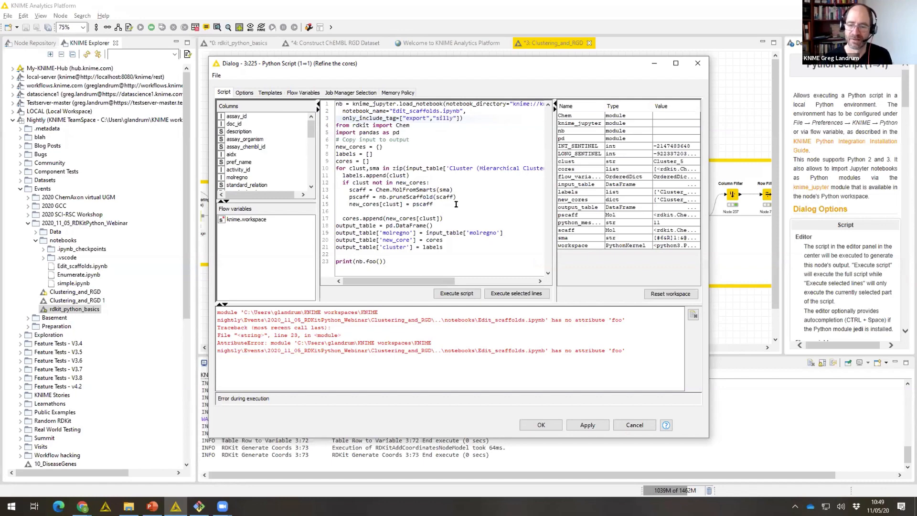
pyautogui.click(452, 293)
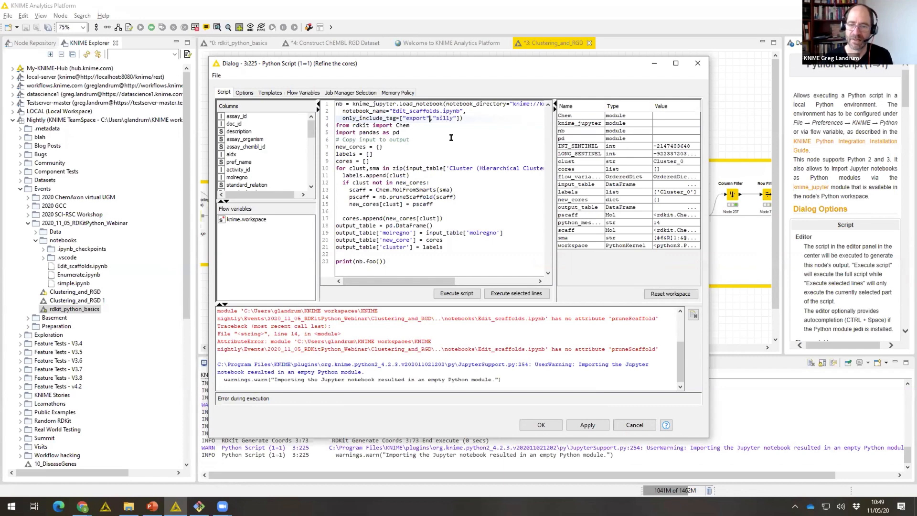
# Try the single string "export,silly" as the only_include_tag value instead of the list, and execute the script.
pyautogui.press('Left')
pyautogui.press('Left')
pyautogui.press('Left')
pyautogui.press('Left')
pyautogui.press('Left')
pyautogui.press('Left')
pyautogui.press('BackSpace')
pyautogui.press('Right')
pyautogui.write(',silly')
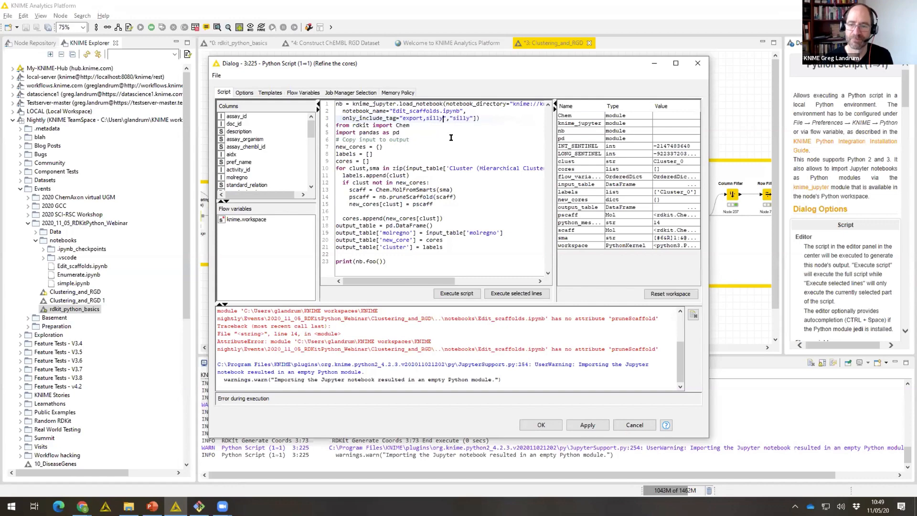
pyautogui.hotkey('shift', 'Right')
pyautogui.hotkey('shift', 'Right')
pyautogui.hotkey('shift', 'Right')
pyautogui.hotkey('shift', 'Right')
pyautogui.hotkey('shift', 'Right')
pyautogui.hotkey('shift', 'Right')
pyautogui.hotkey('shift', 'Right')
pyautogui.hotkey('shift', 'Right')
pyautogui.hotkey('shift', 'Right')
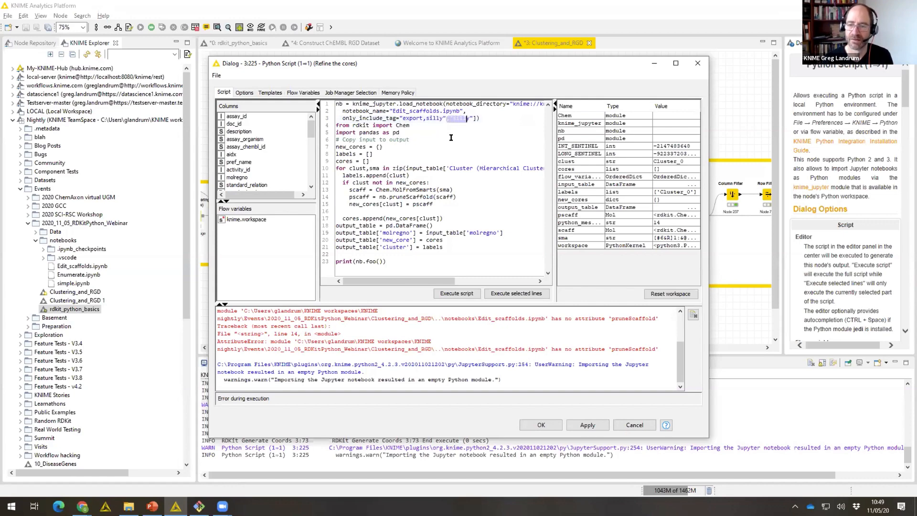
pyautogui.press('Delete')
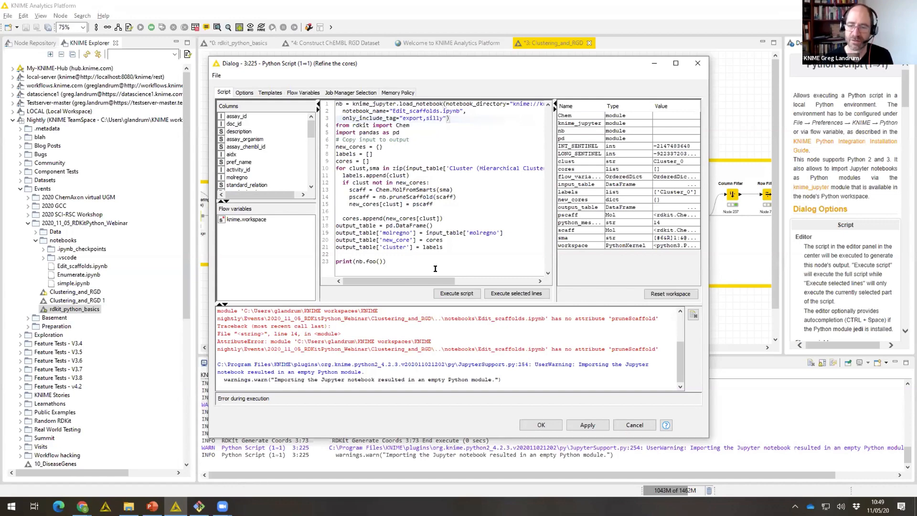
pyautogui.click(453, 294)
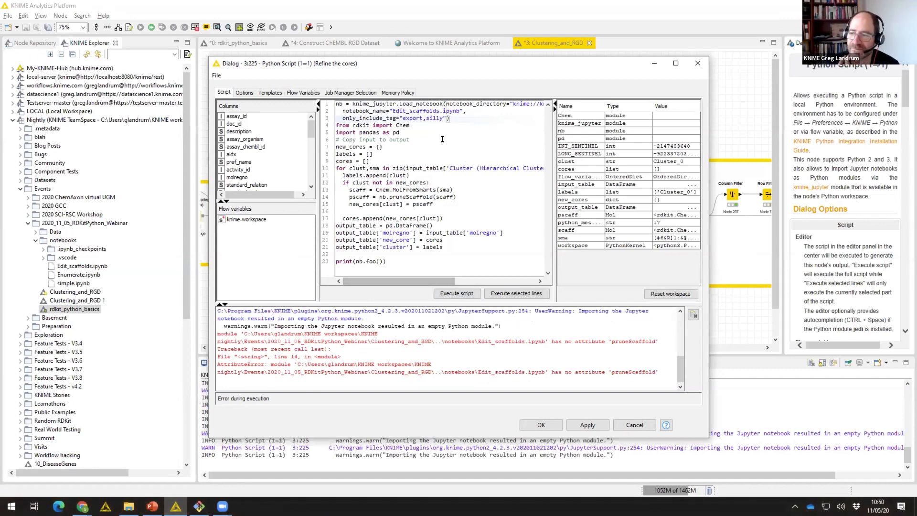
# Restore the only_include_tag value to "export" by removing the silly tag.
pyautogui.doubleClick(430, 117)
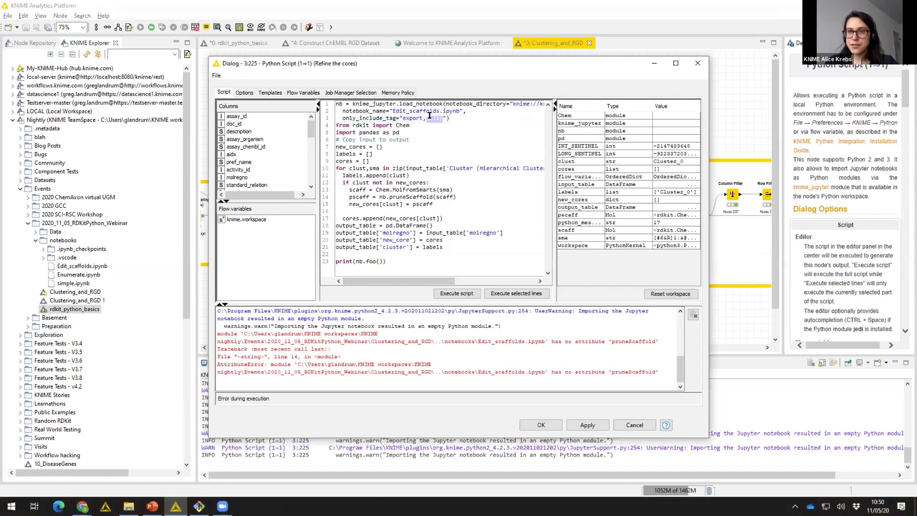
pyautogui.press('BackSpace')
pyautogui.press('BackSpace')
pyautogui.press('BackSpace')
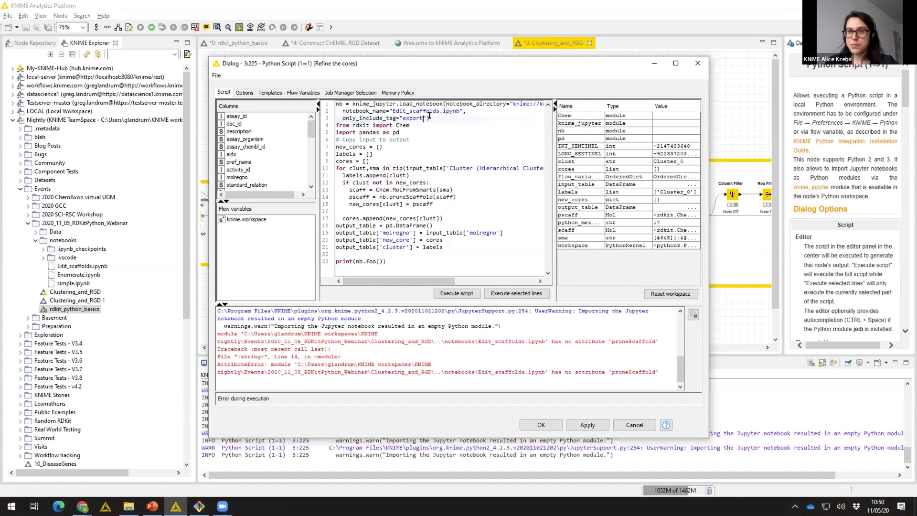
# Remove the print(nb.foo()) line from the end of the script and cancel the Python Script dialog.
pyautogui.tripleClick(354, 258)
pyautogui.press('Home')
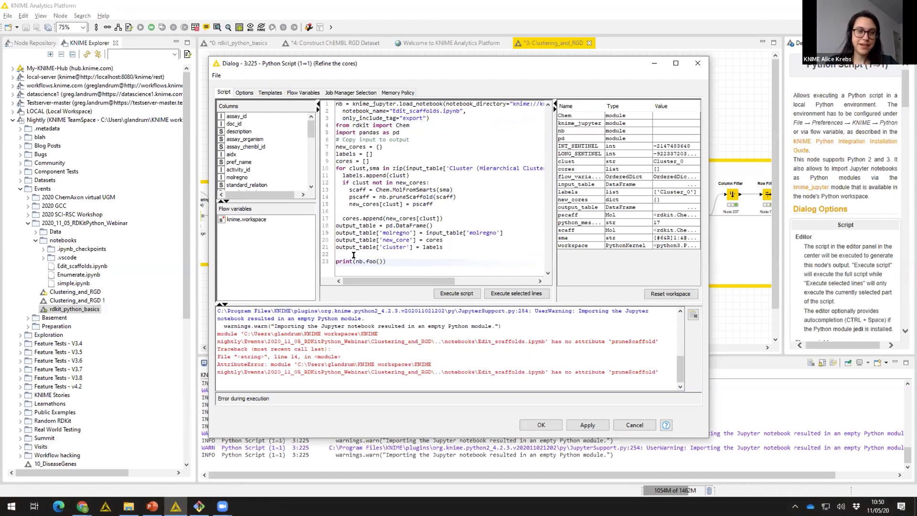
pyautogui.press('Delete')
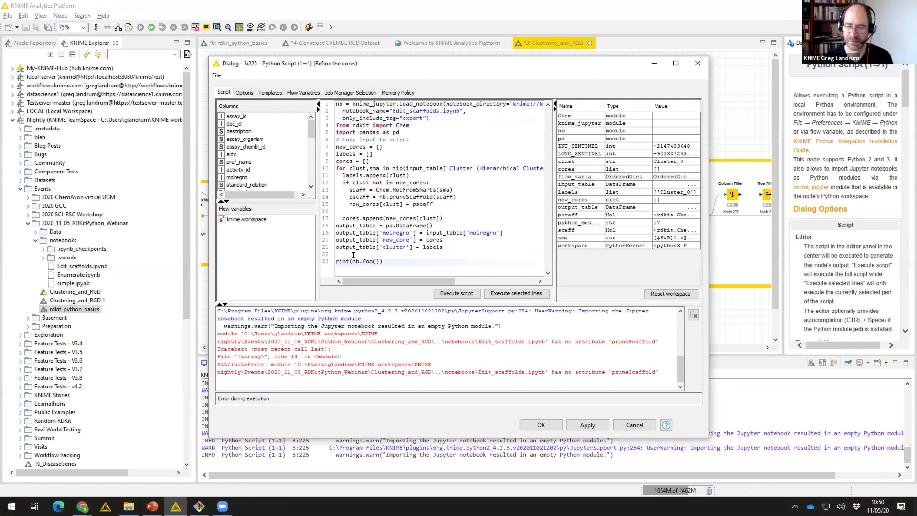
pyautogui.hotkey('shift', 'Right')
pyautogui.hotkey('shift', 'Right')
pyautogui.hotkey('shift', 'Right')
pyautogui.hotkey('shift', 'Right')
pyautogui.hotkey('shift', 'Right')
pyautogui.hotkey('shift', 'Right')
pyautogui.hotkey('shift', 'Right')
pyautogui.hotkey('shift', 'Right')
pyautogui.hotkey('shift', 'Right')
pyautogui.hotkey('shift', 'Right')
pyautogui.hotkey('shift', 'Right')
pyautogui.hotkey('shift', 'Right')
pyautogui.hotkey('shift', 'Right')
pyautogui.hotkey('shift', 'Right')
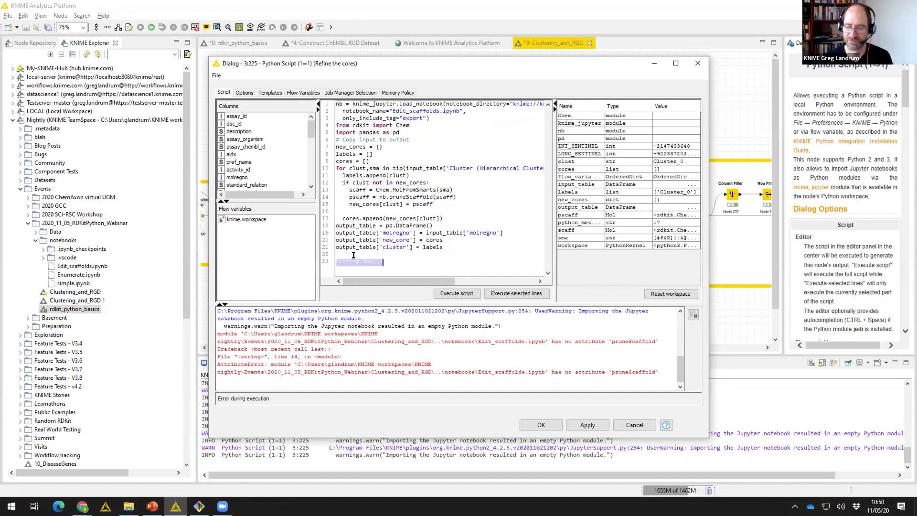
pyautogui.press('Delete')
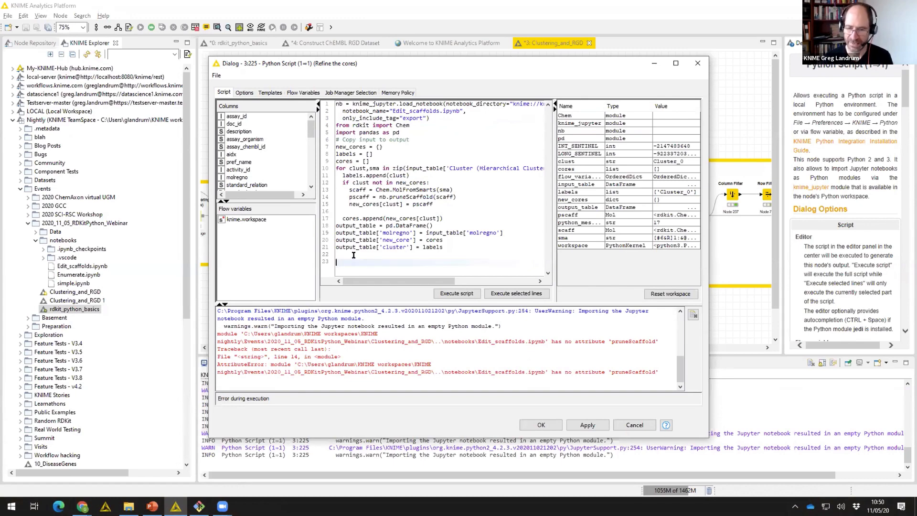
pyautogui.press('BackSpace')
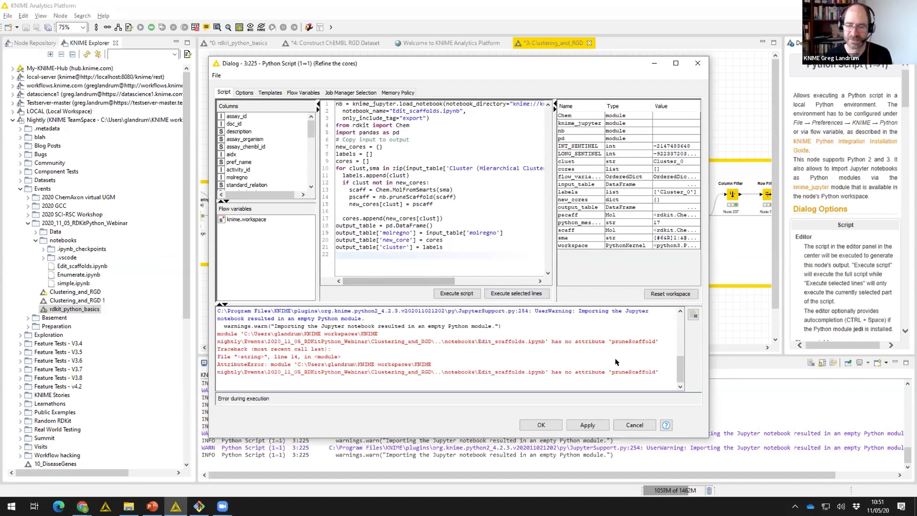
pyautogui.click(631, 424)
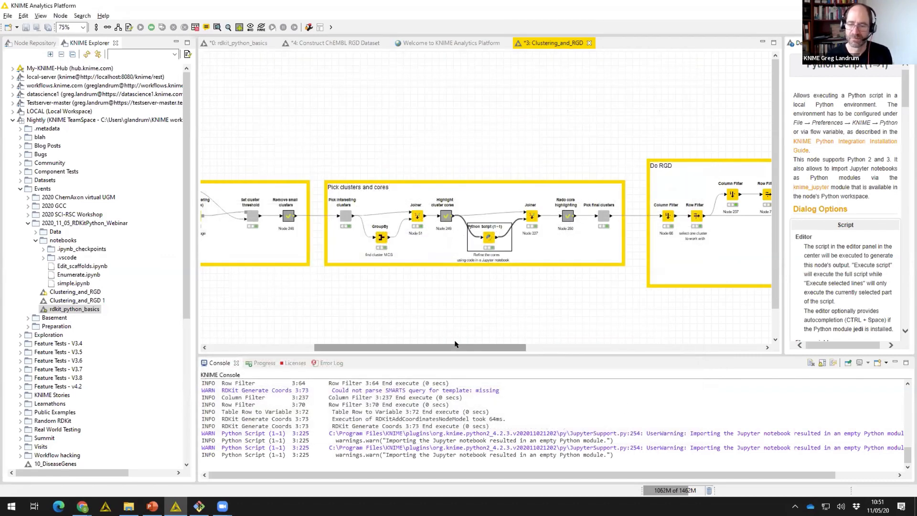
# Execute the RDKit R-Group Decomposition node in the Do RGD section and open its Matches with R-Groups table.
pyautogui.moveTo(455, 348); pyautogui.dragTo(501, 349)
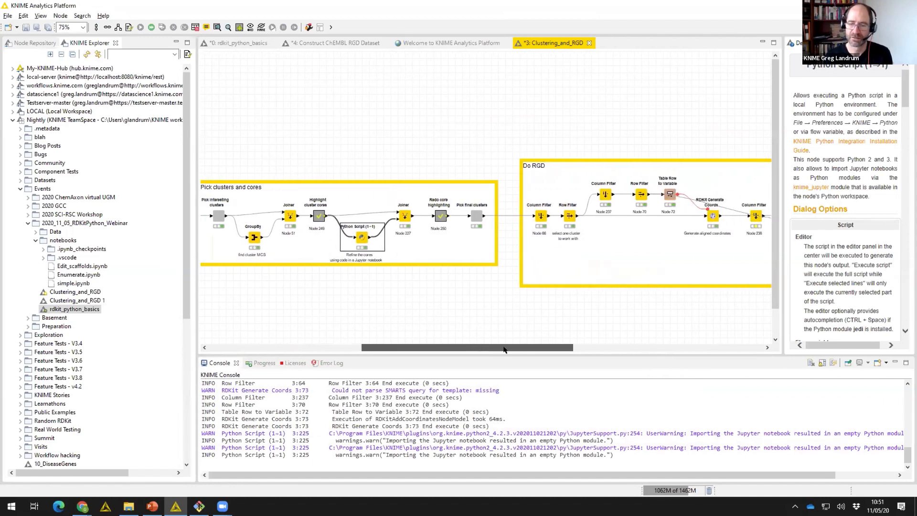
pyautogui.click(474, 218)
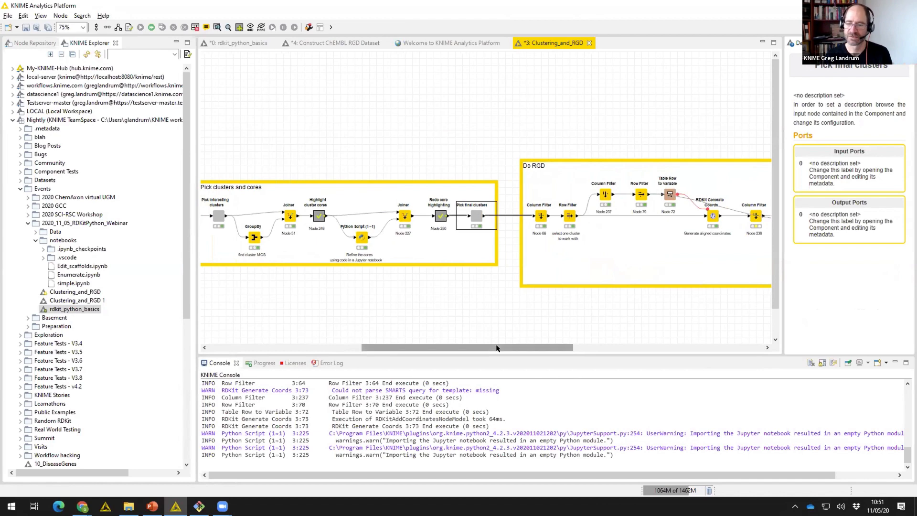
pyautogui.moveTo(504, 350); pyautogui.dragTo(605, 342)
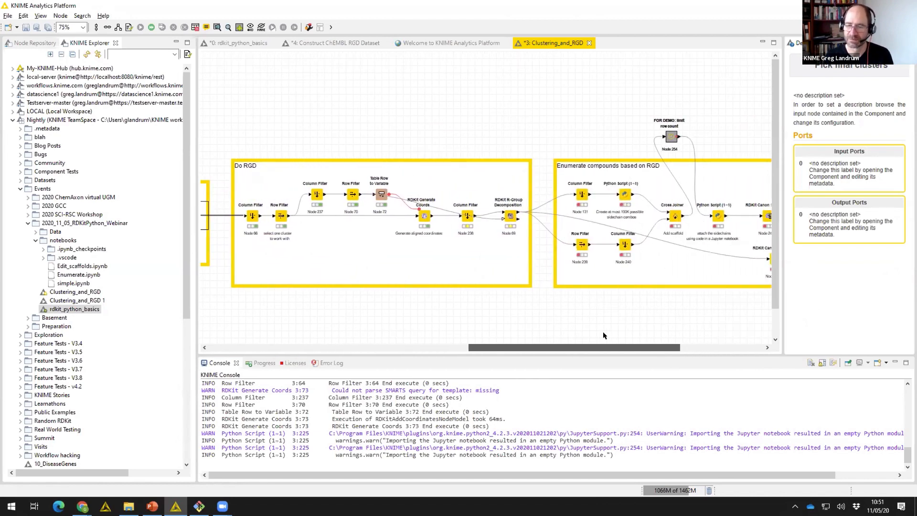
pyautogui.click(507, 218)
pyautogui.rightClick(507, 218)
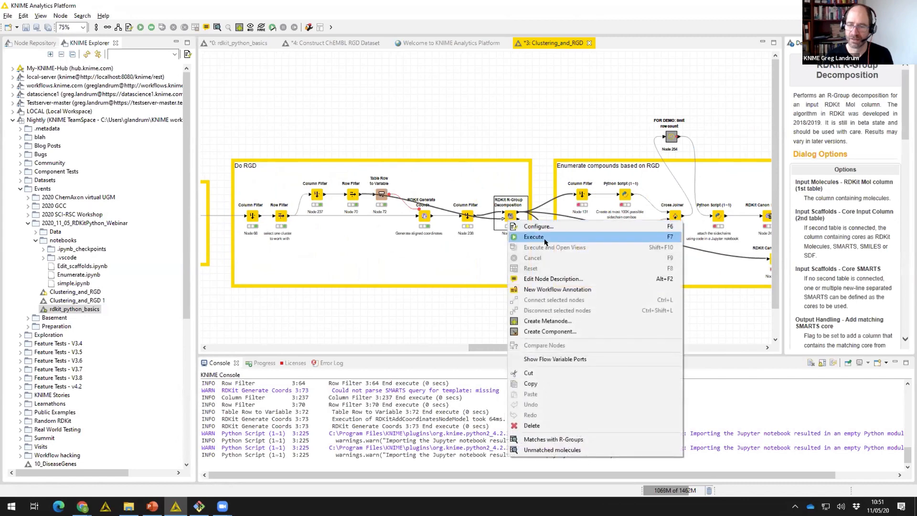
pyautogui.click(541, 237)
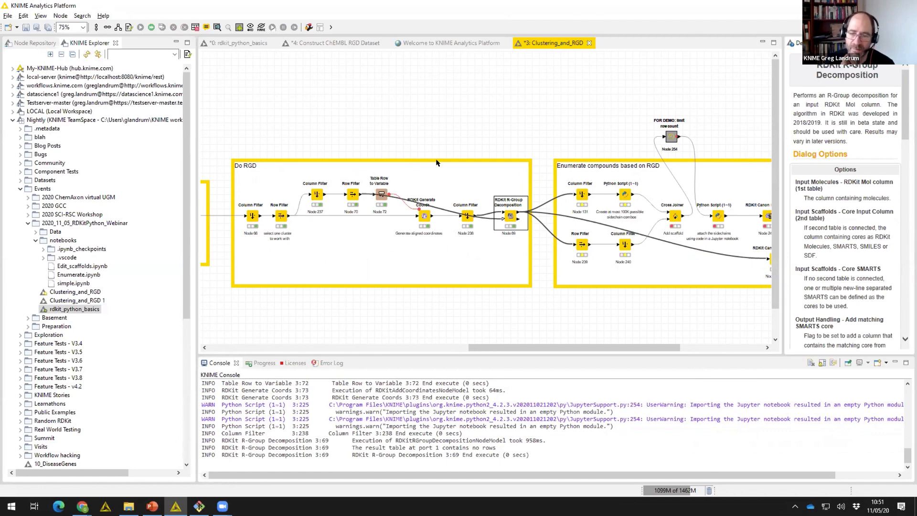
pyautogui.click(218, 27)
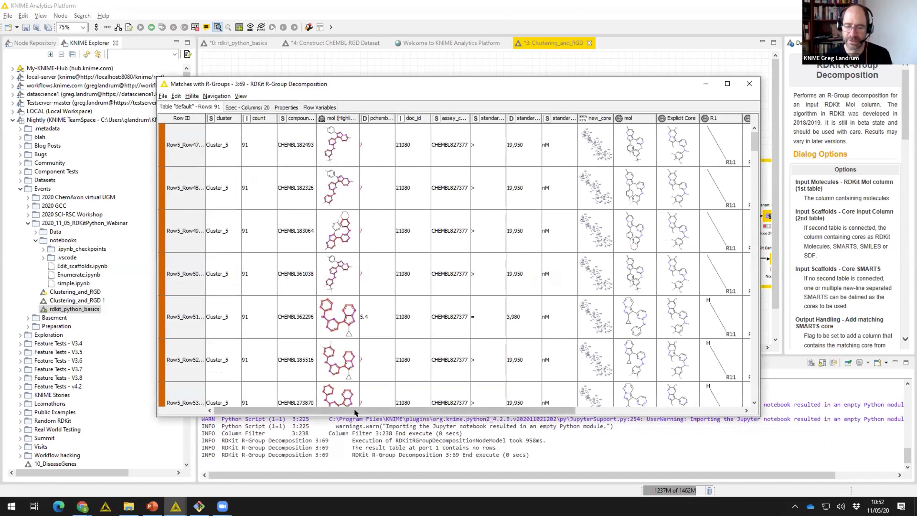
# Enlarge the Explicit Core column and first row to inspect the core and R1 to R7 columns, and close the table.
pyautogui.moveTo(357, 410); pyautogui.dragTo(524, 409)
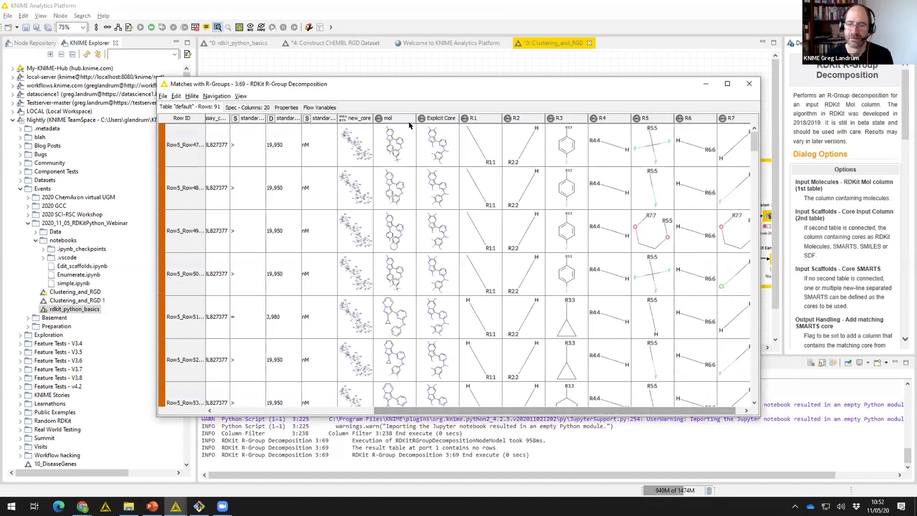
pyautogui.click(438, 140)
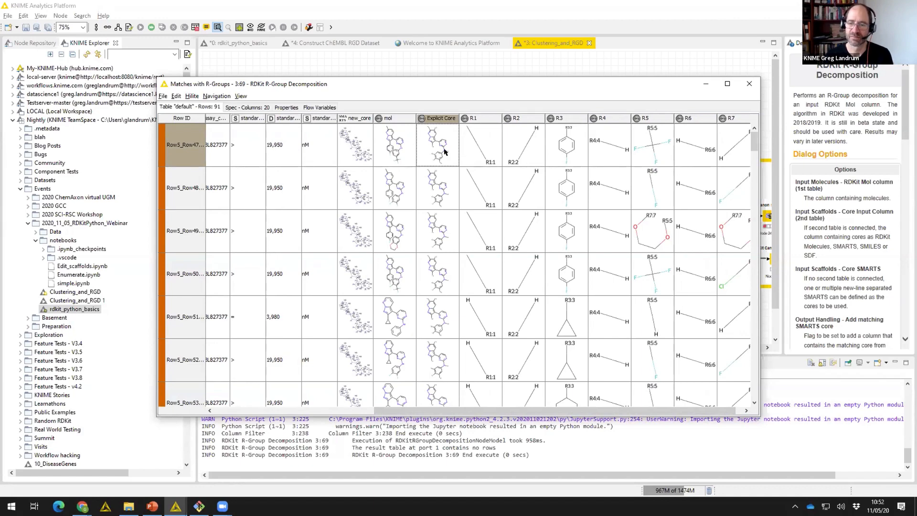
pyautogui.moveTo(459, 118); pyautogui.dragTo(558, 118)
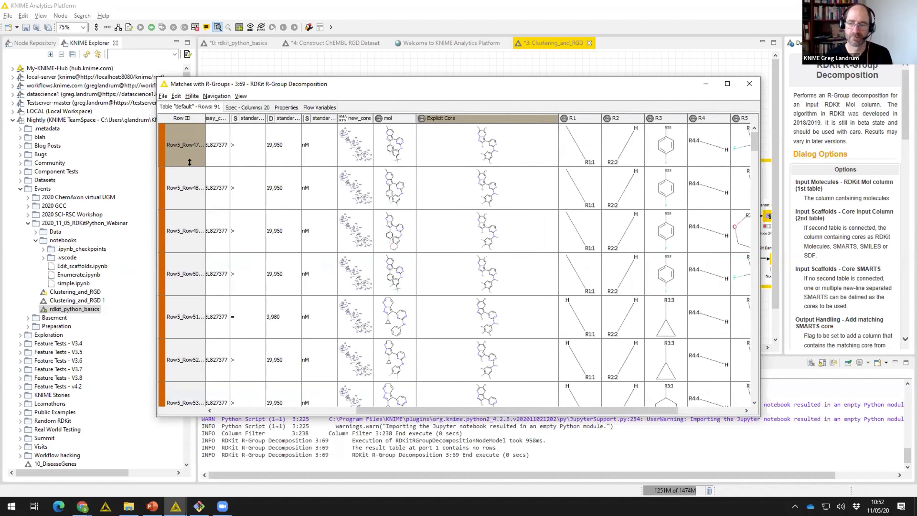
pyautogui.moveTo(190, 163); pyautogui.dragTo(189, 234)
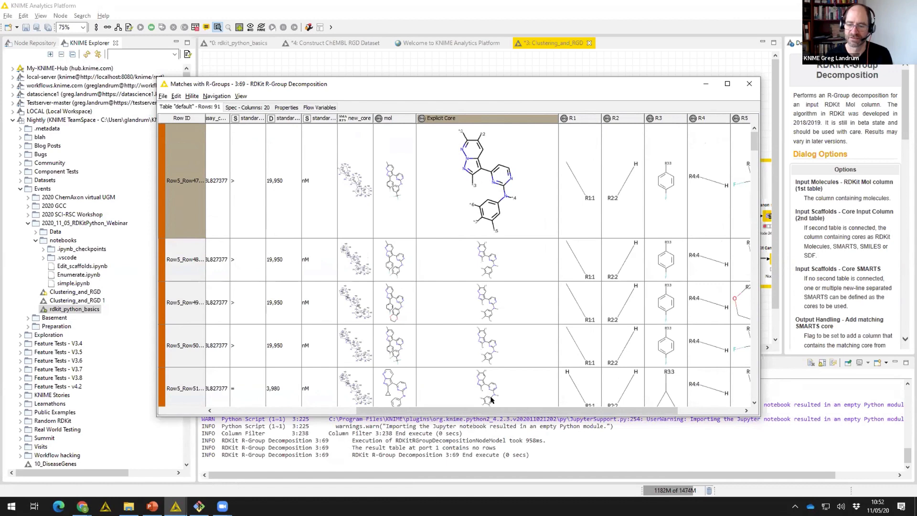
pyautogui.moveTo(493, 409); pyautogui.dragTo(582, 409)
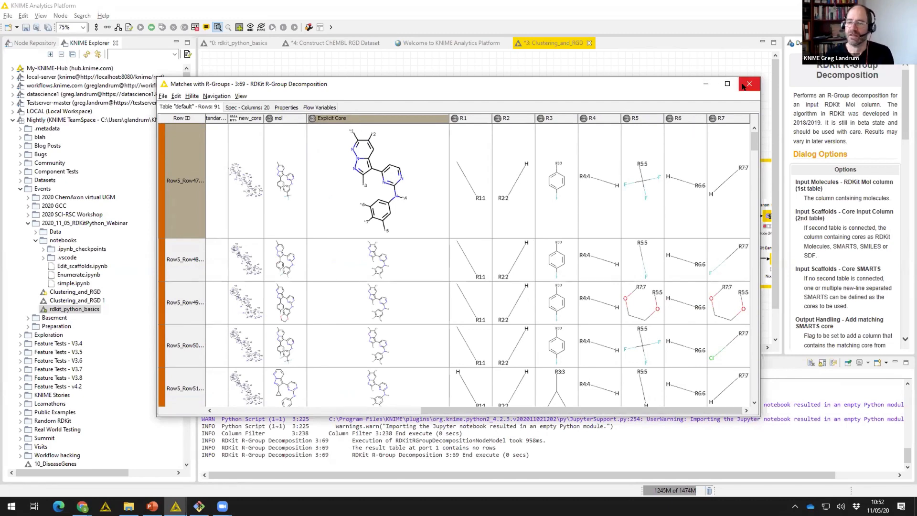
pyautogui.click(743, 87)
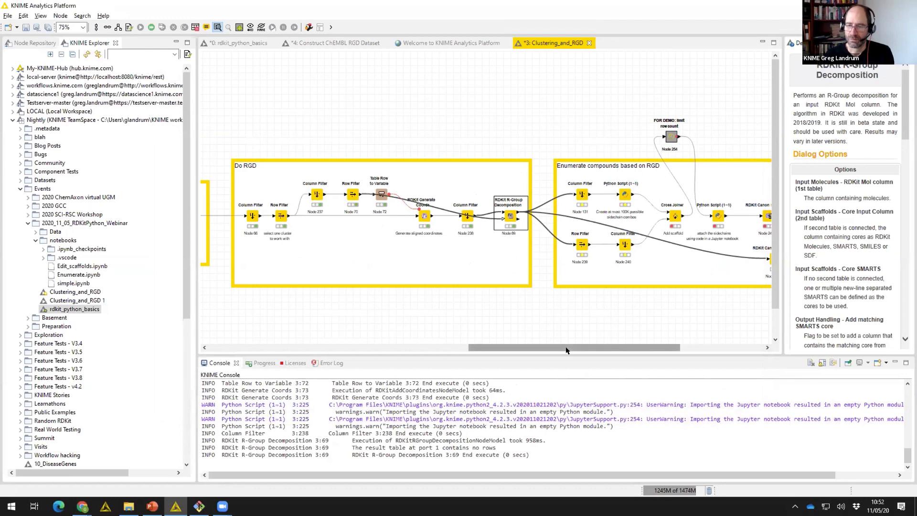
# Execute the Column Filter feeding the "Create at most 100K possible sidechain combos" Python Script node and open that script's configuration.
pyautogui.moveTo(566, 350); pyautogui.dragTo(613, 310)
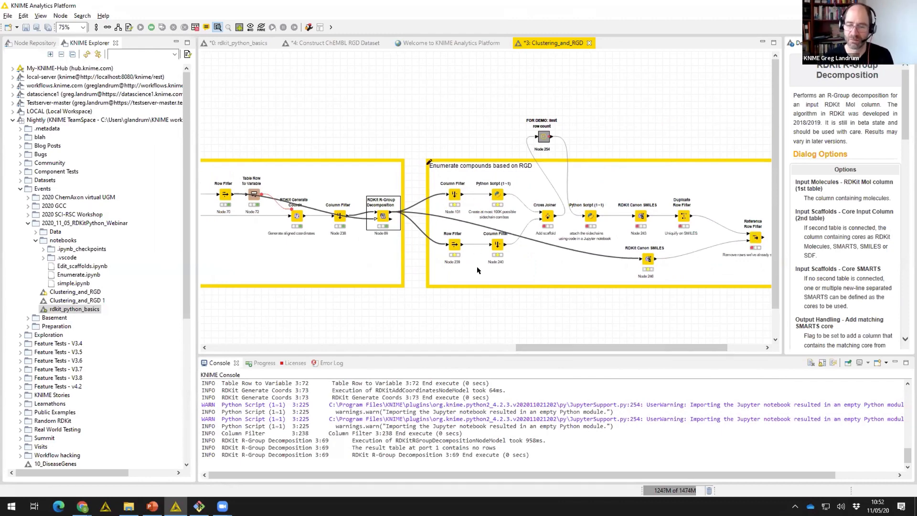
pyautogui.click(448, 197)
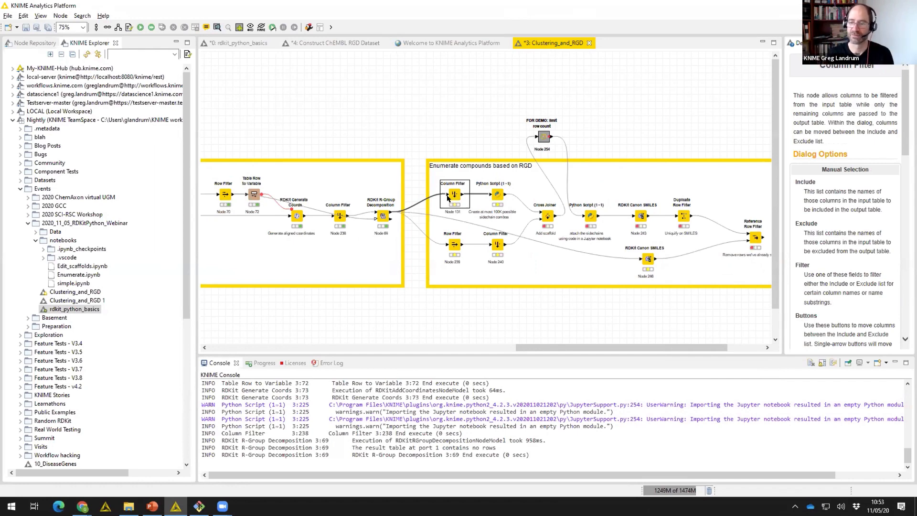
pyautogui.doubleClick(497, 196)
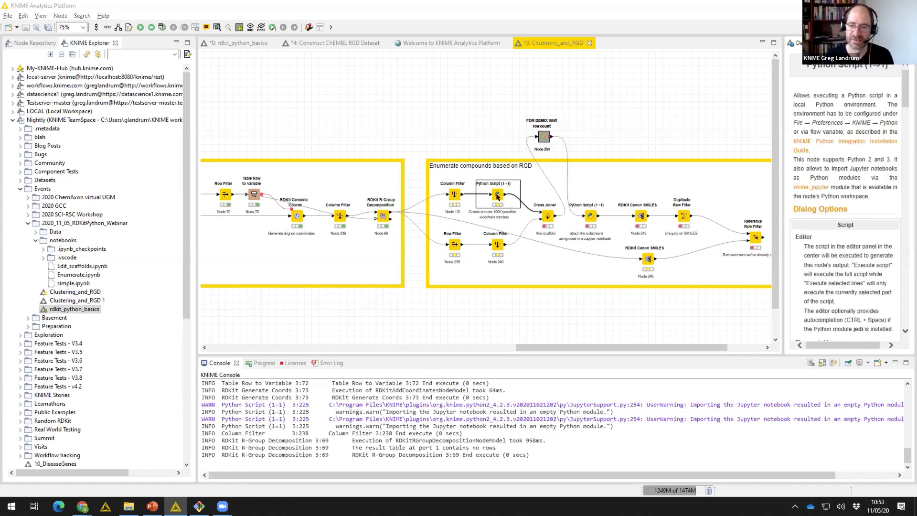
pyautogui.click(458, 258)
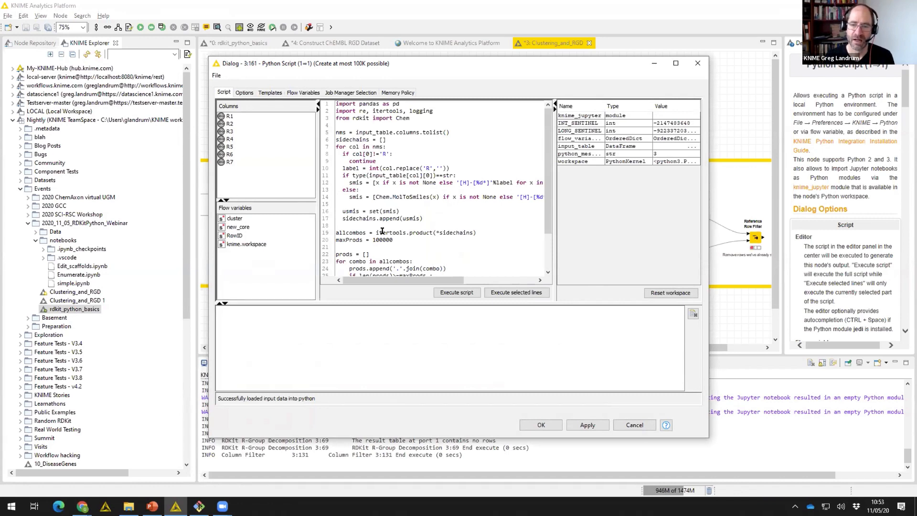
# Examine the script's SMILES conversion, itertools.product combinations, maxProds limit and output table code, and cancel the dialog.
pyautogui.click(396, 182)
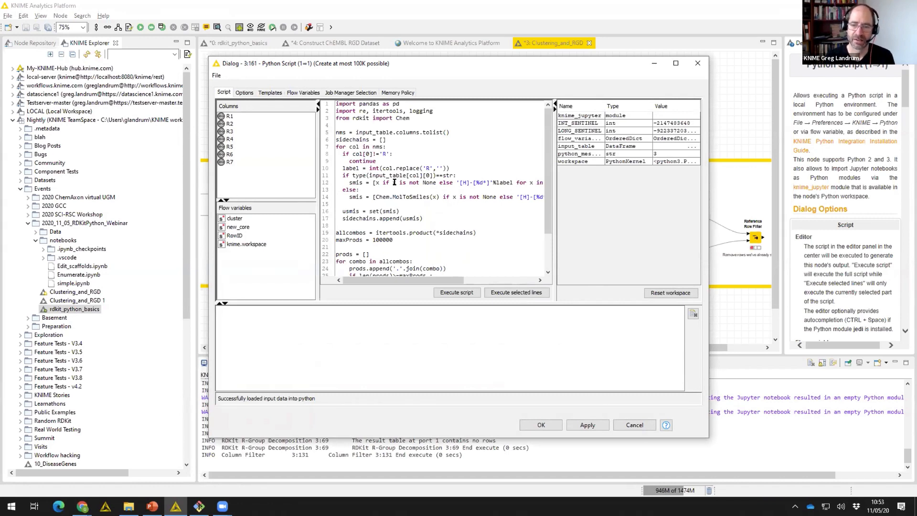
pyautogui.moveTo(392, 281); pyautogui.dragTo(377, 265)
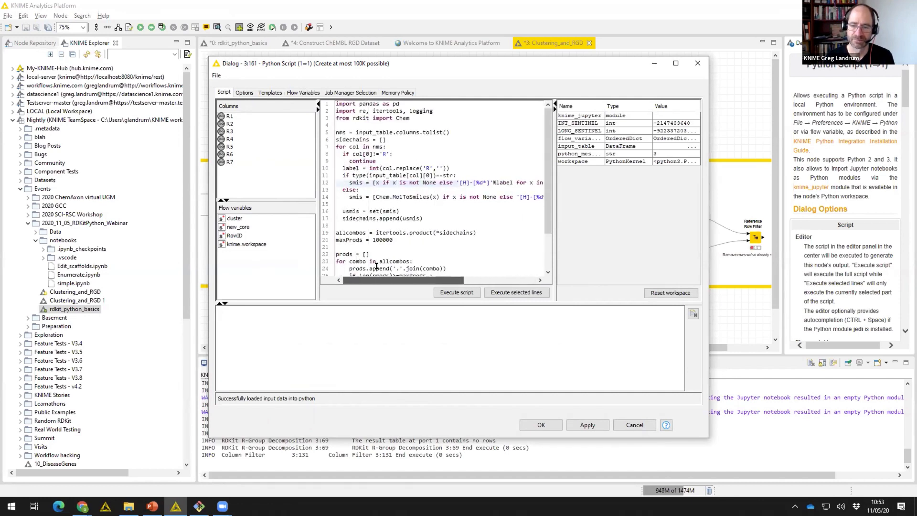
pyautogui.click(382, 196)
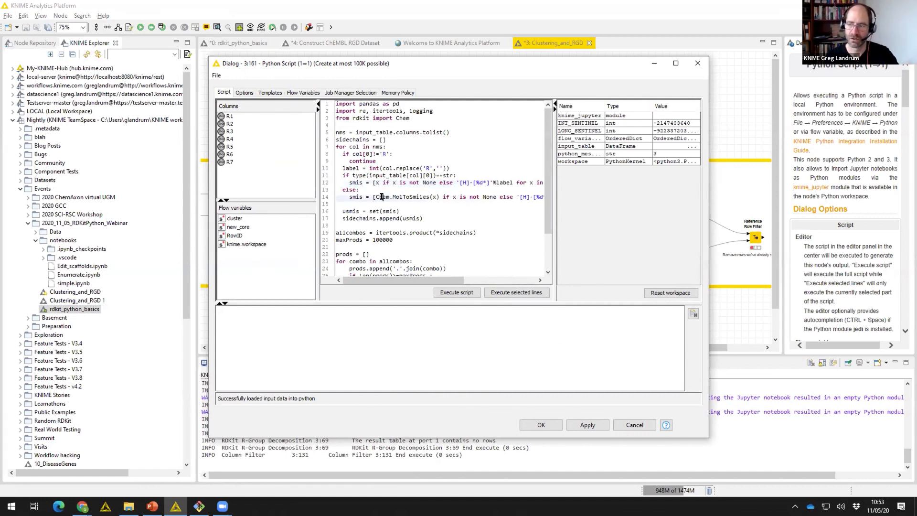
pyautogui.click(385, 211)
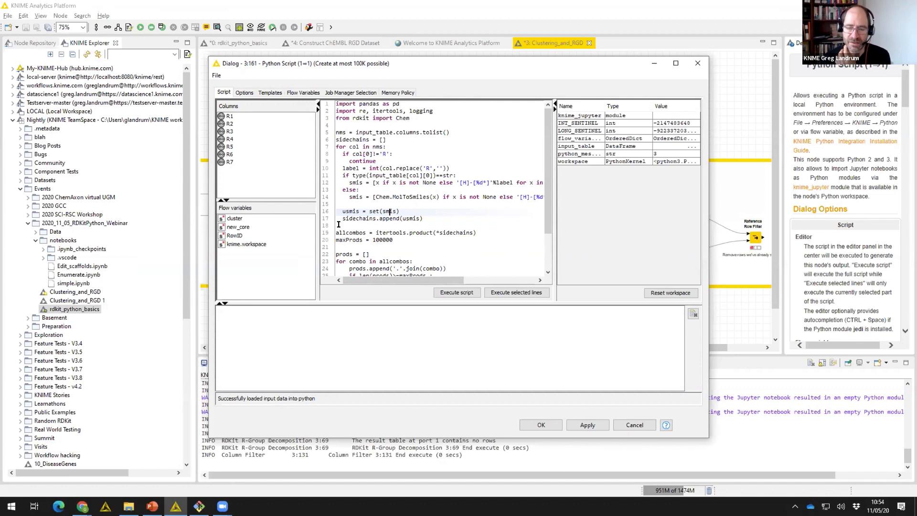
pyautogui.click(394, 225)
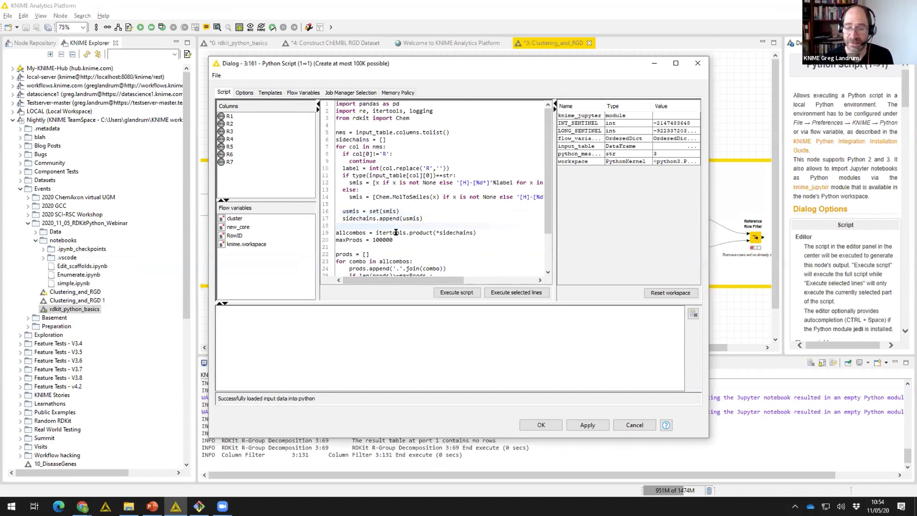
pyautogui.click(396, 233)
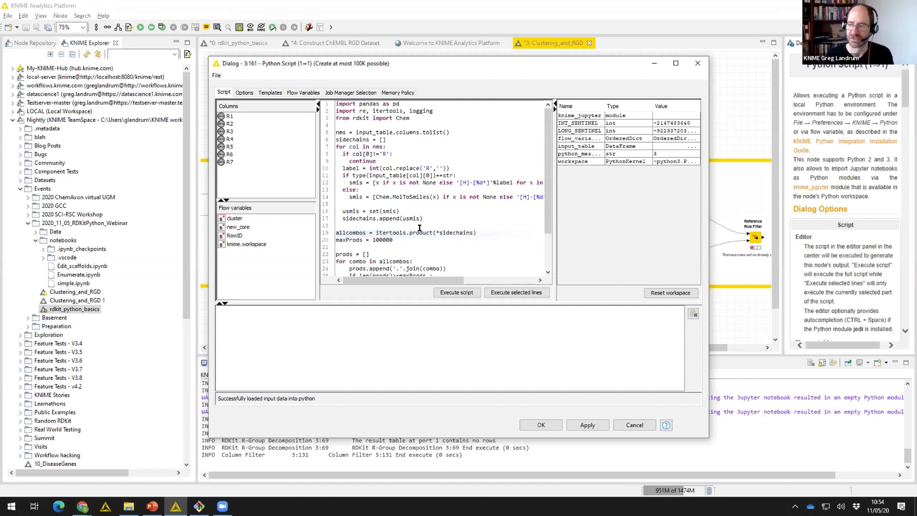
pyautogui.click(375, 240)
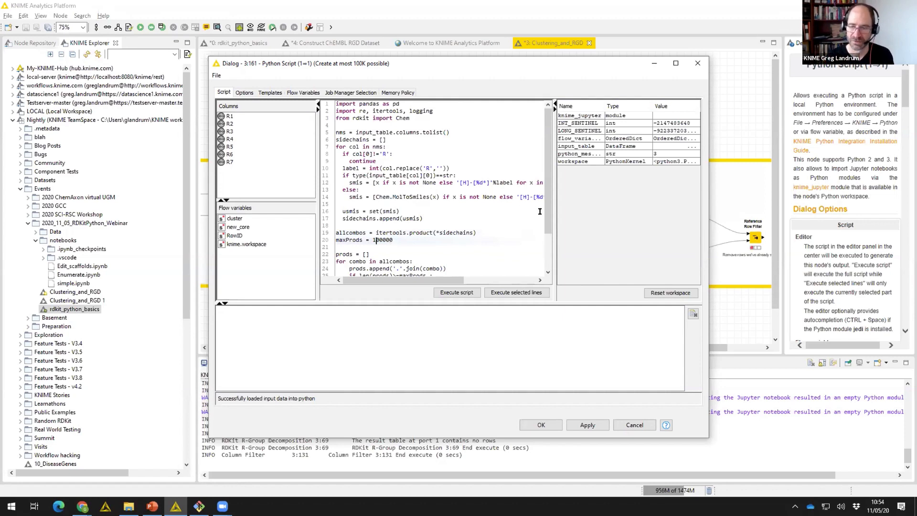
pyautogui.moveTo(546, 217); pyautogui.dragTo(546, 251)
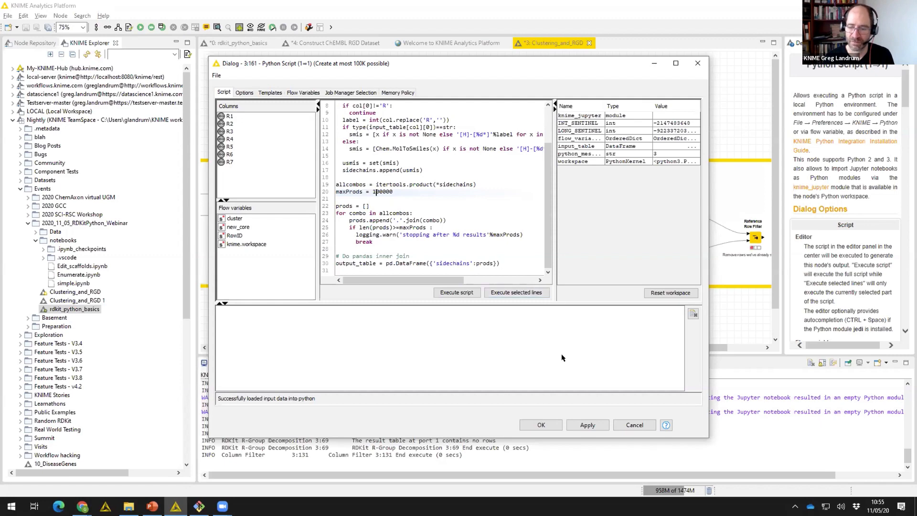
pyautogui.click(635, 420)
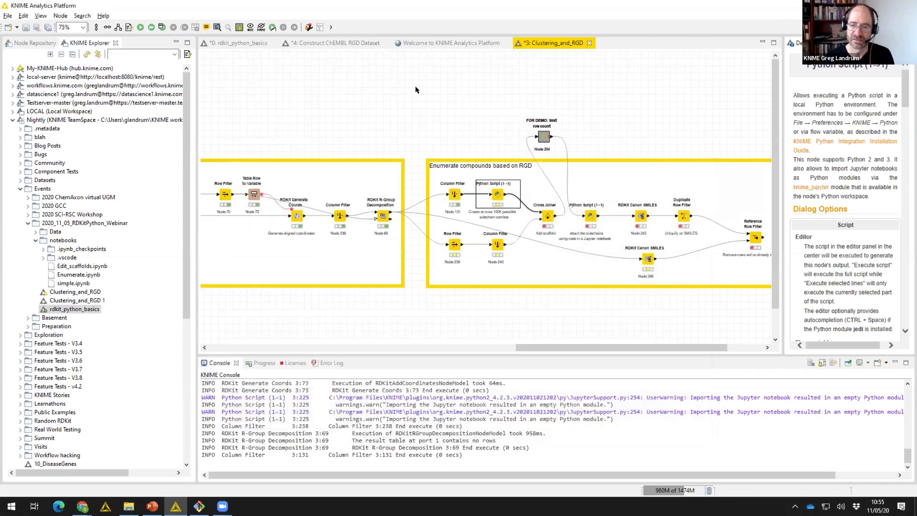
# Execute the Python Script node that creates the sidechain combinations and open its output table.
pyautogui.click(136, 28)
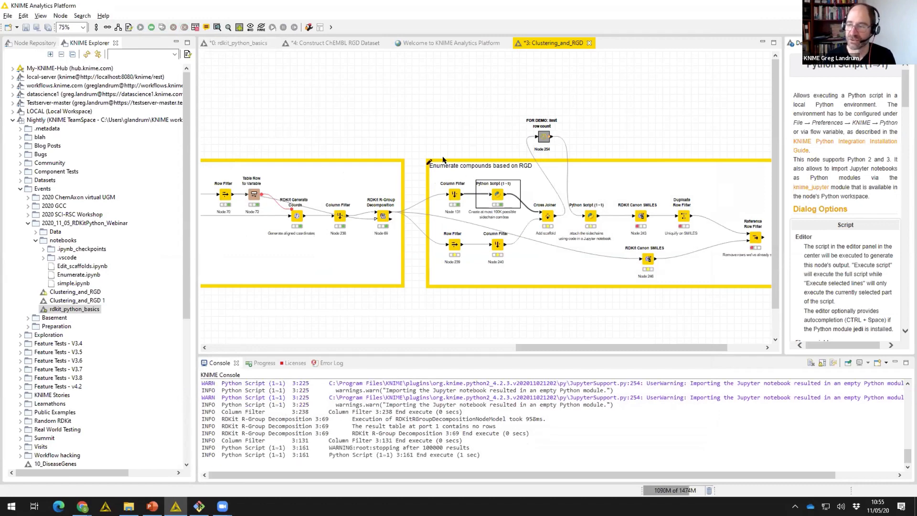
pyautogui.click(218, 28)
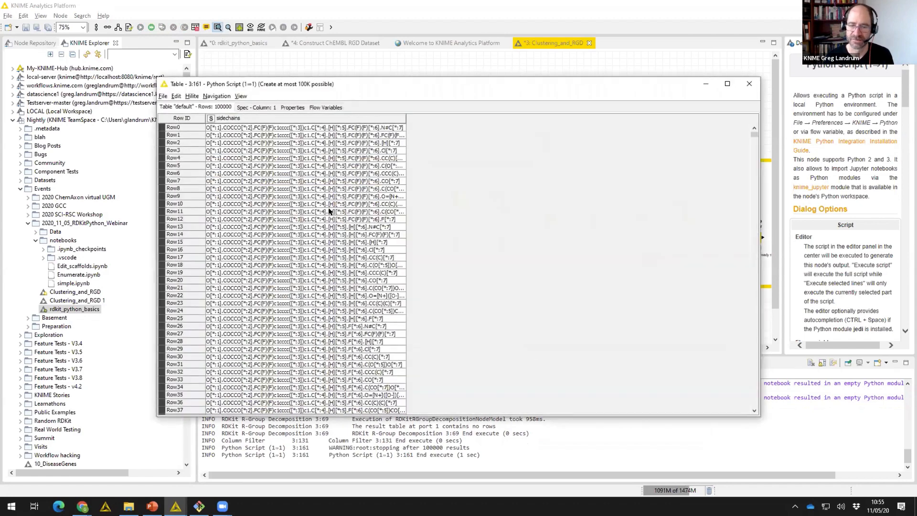
# Examine the generated combinations in the sidechains column row by row, and close the table.
pyautogui.click(265, 150)
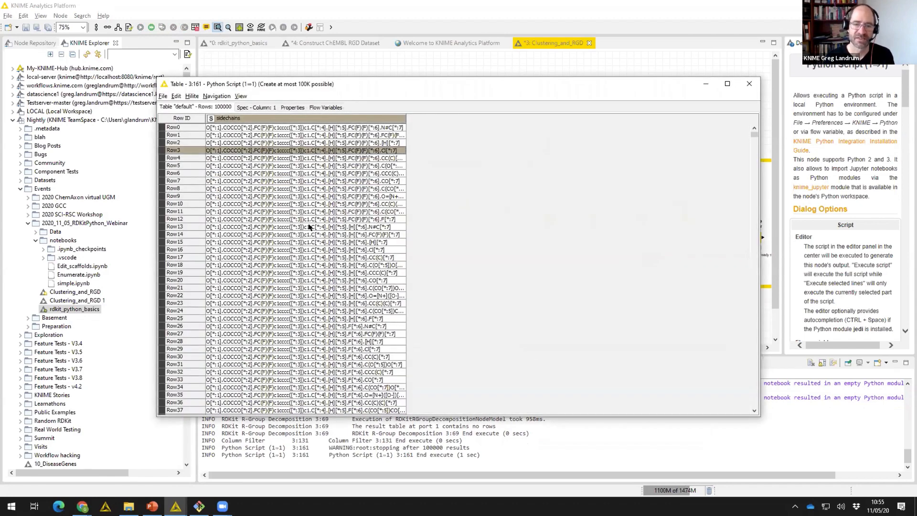
pyautogui.press('Down')
pyautogui.press('Down')
pyautogui.press('Down')
pyautogui.press('Down')
pyautogui.press('Down')
pyautogui.press('Down')
pyautogui.press('Down')
pyautogui.press('Down')
pyautogui.press('Down')
pyautogui.press('Down')
pyautogui.press('Down')
pyautogui.press('Down')
pyautogui.press('Down')
pyautogui.press('Down')
pyautogui.press('Down')
pyautogui.press('Down')
pyautogui.press('Down')
pyautogui.press('Down')
pyautogui.press('Down')
pyautogui.press('Down')
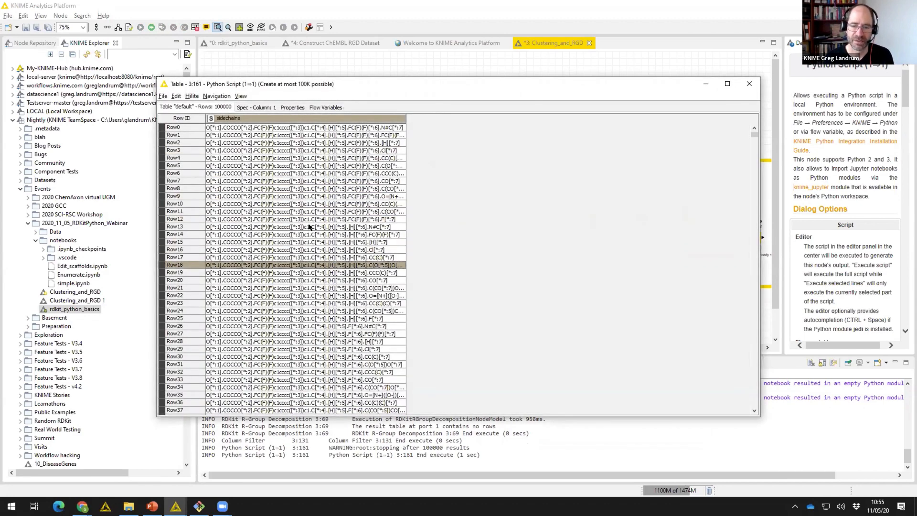
pyautogui.press('Down')
pyautogui.press('Down')
pyautogui.press('Down')
pyautogui.press('Down')
pyautogui.press('Down')
pyautogui.press('Down')
pyautogui.press('Down')
pyautogui.press('Down')
pyautogui.press('Down')
pyautogui.press('Down')
pyautogui.press('Down')
pyautogui.press('Down')
pyautogui.press('Up')
pyautogui.press('Up')
pyautogui.press('Up')
pyautogui.press('Up')
pyautogui.press('Up')
pyautogui.press('Up')
pyautogui.press('Up')
pyautogui.press('Up')
pyautogui.press('Up')
pyautogui.press('Up')
pyautogui.press('Up')
pyautogui.press('Up')
pyautogui.press('Up')
pyautogui.press('Up')
pyautogui.press('Up')
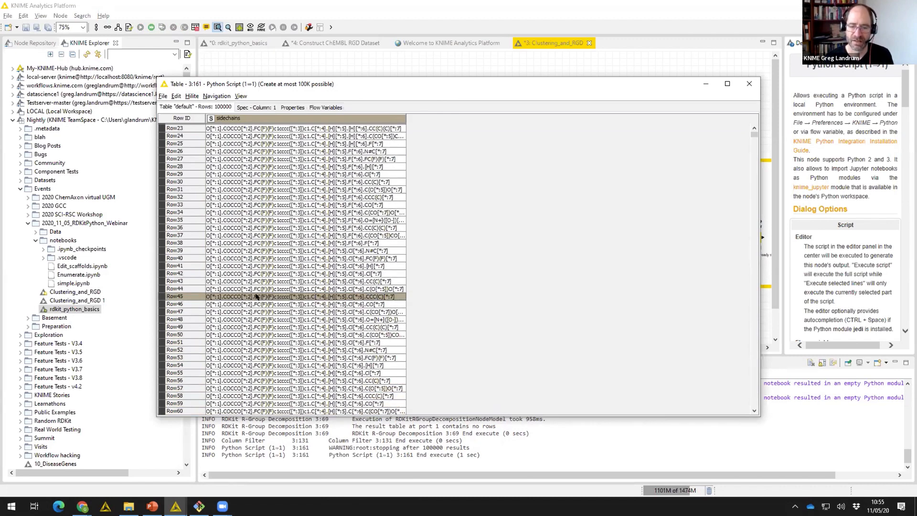
pyautogui.click(749, 85)
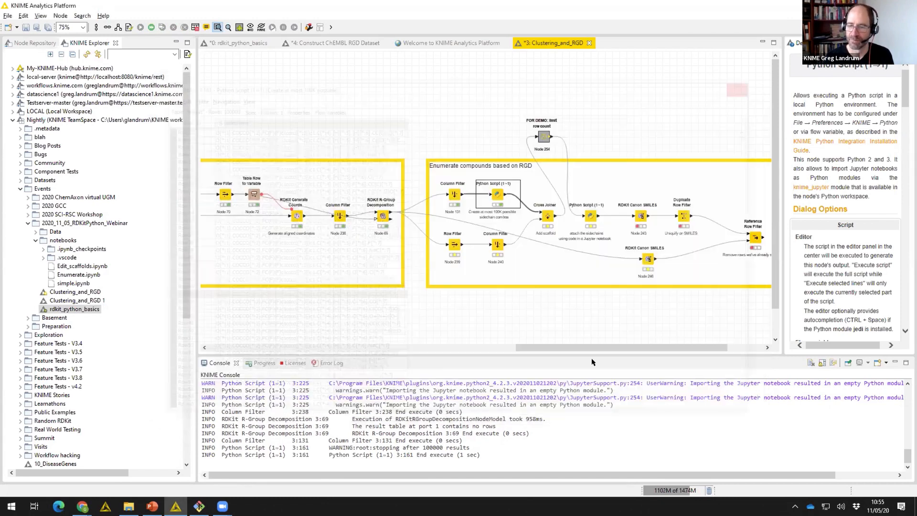
# Execute the "FOR DEMO: limit row count" metanode with its upstream nodes and check its output row count.
pyautogui.click(590, 218)
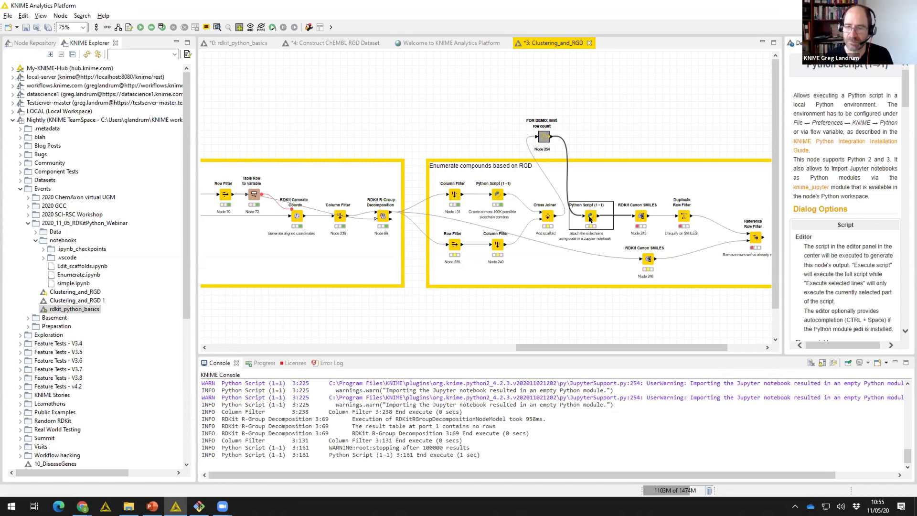
pyautogui.click(546, 139)
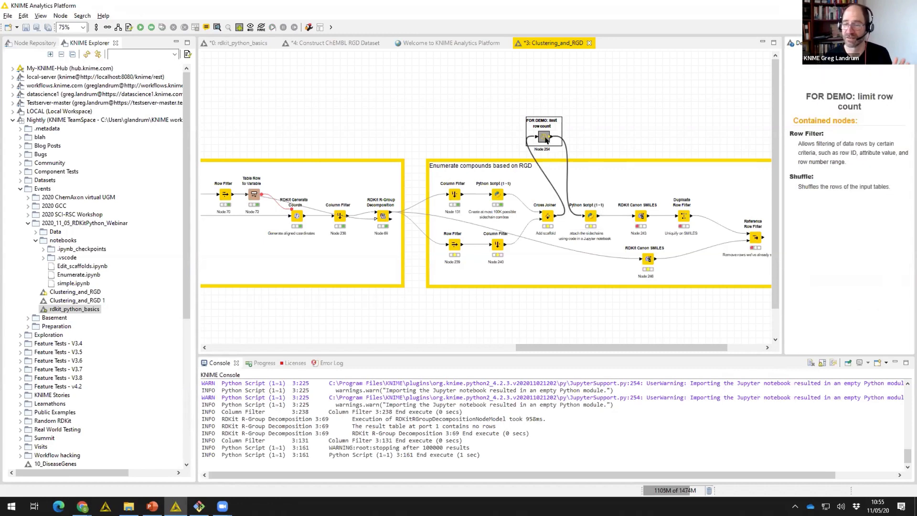
pyautogui.click(140, 27)
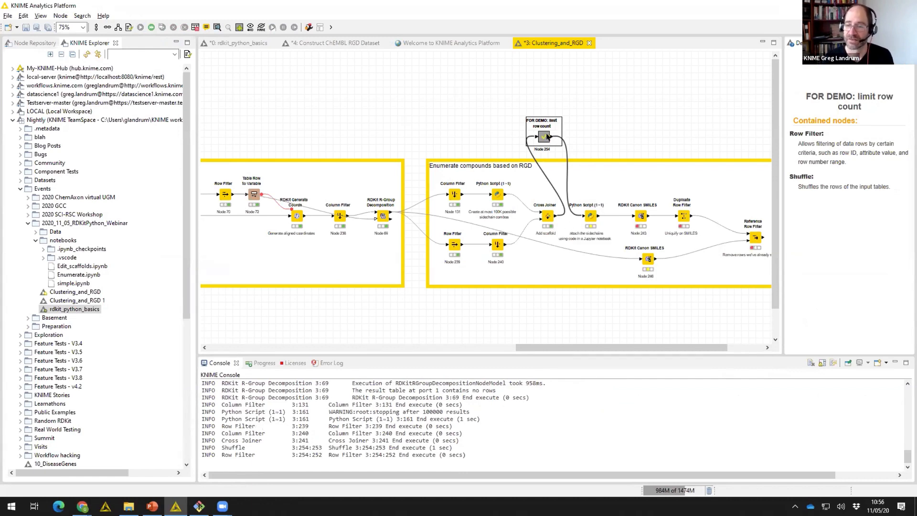
pyautogui.moveTo(549, 137)
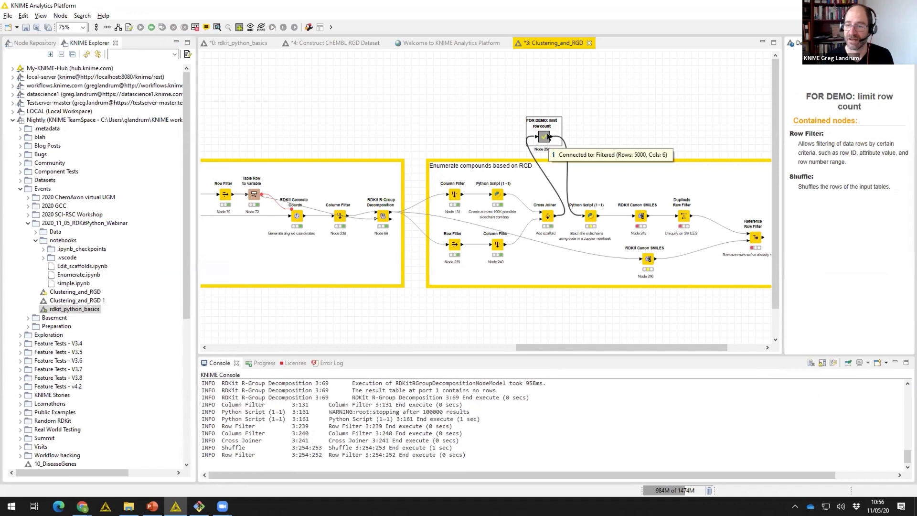
# Execute the Python Script node that attaches the sidechains using code in a Jupyter notebook.
pyautogui.click(592, 217)
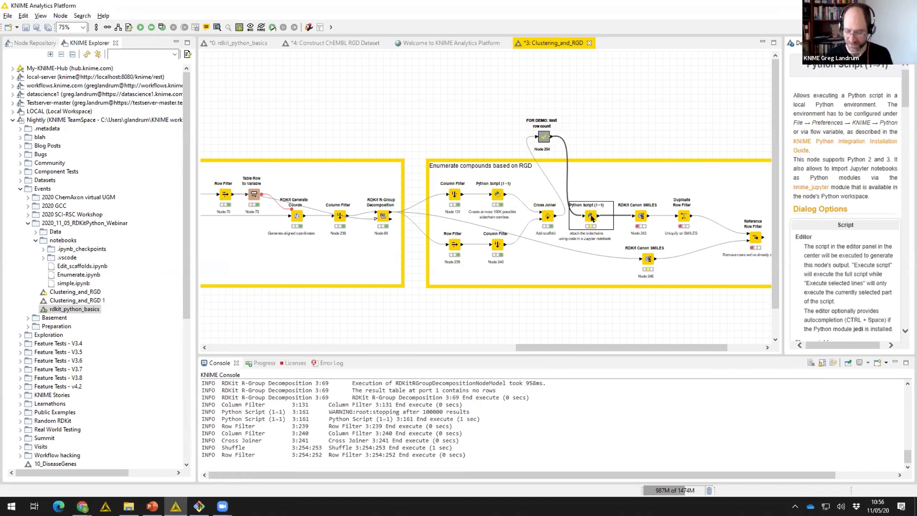
pyautogui.rightClick(592, 219)
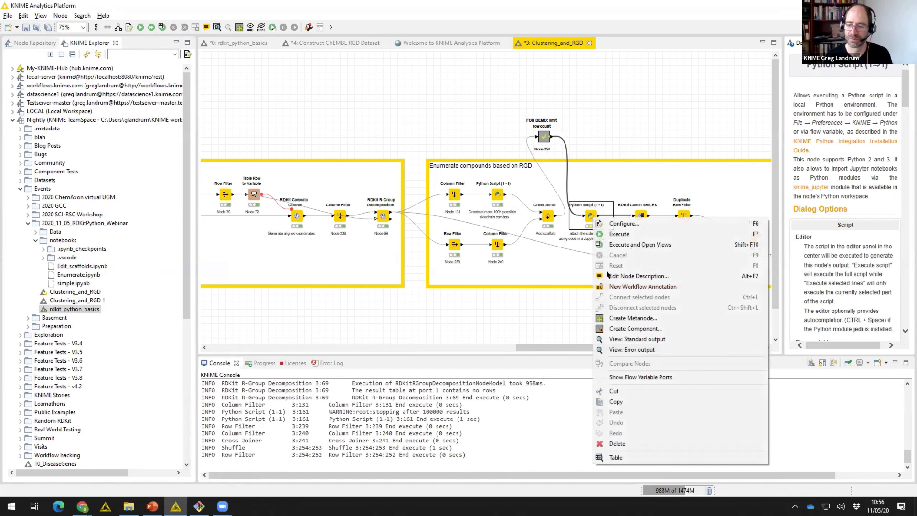
pyautogui.click(621, 234)
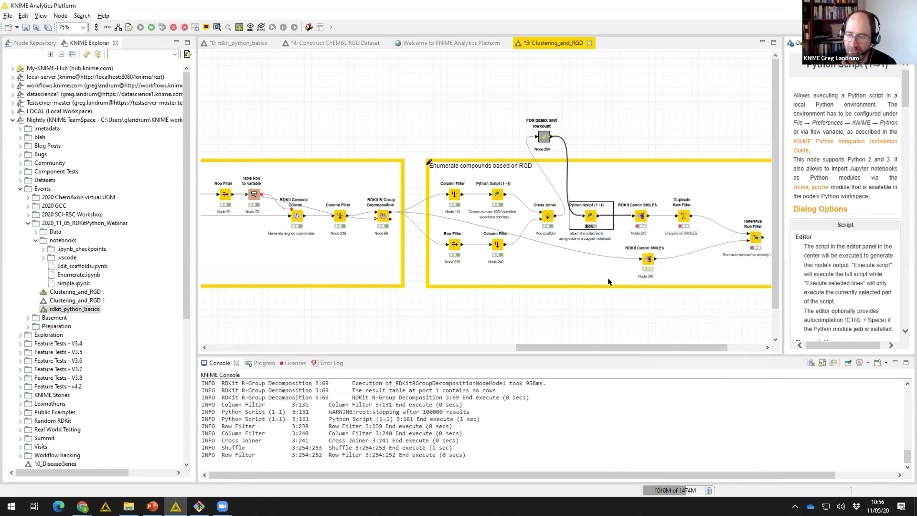
pyautogui.click(615, 337)
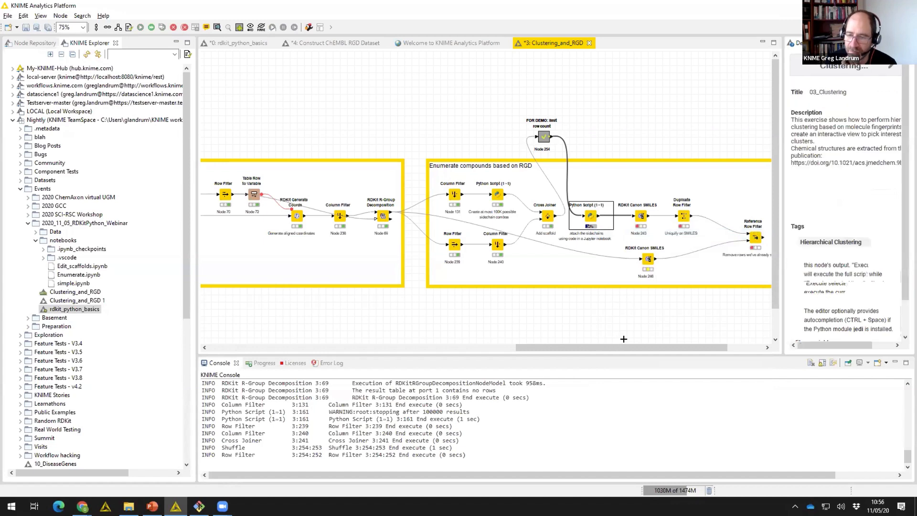
# Execute the Reference Row Filter node that removes already seen compounds, including the RDKit Canon SMILES and Duplicate Row Filter nodes feeding it.
pyautogui.moveTo(627, 348); pyautogui.dragTo(663, 349)
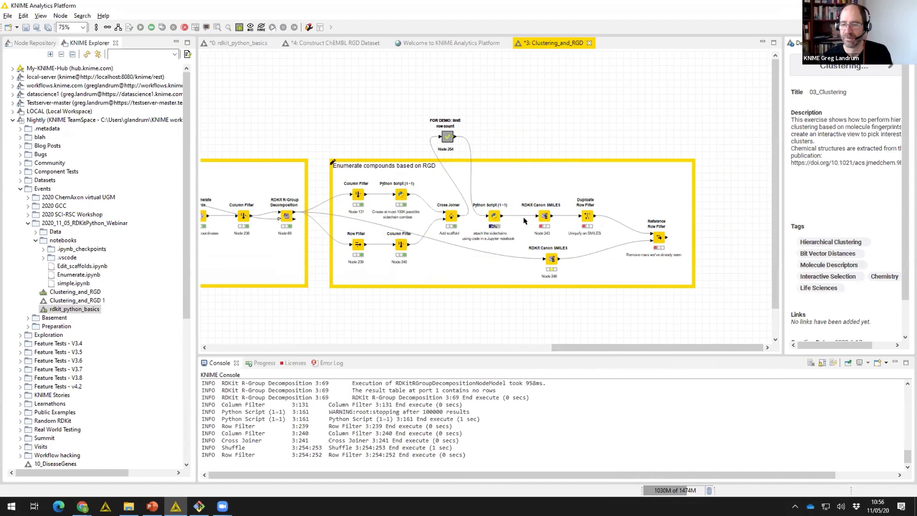
pyautogui.click(541, 217)
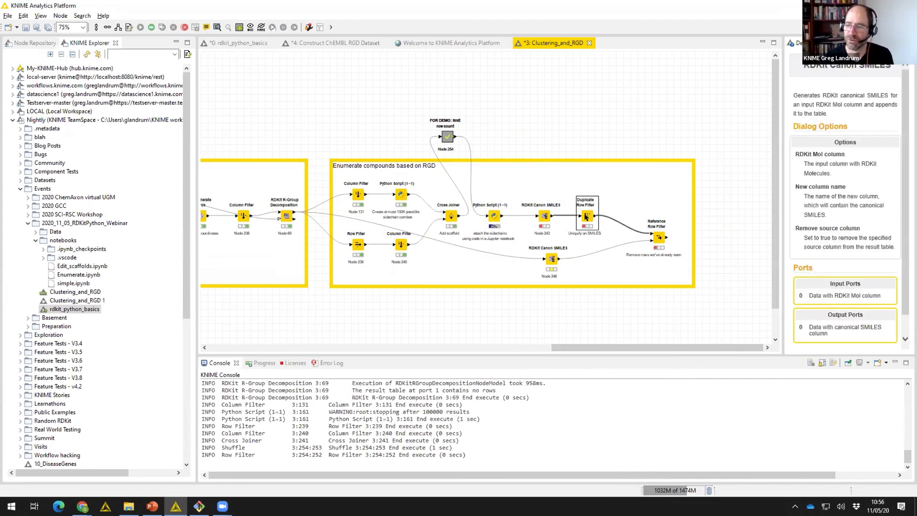
pyautogui.click(587, 217)
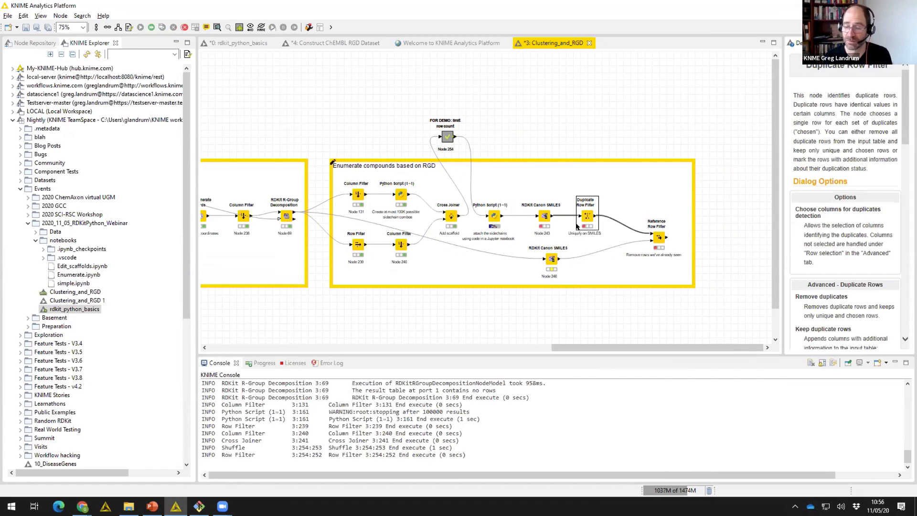
pyautogui.click(655, 235)
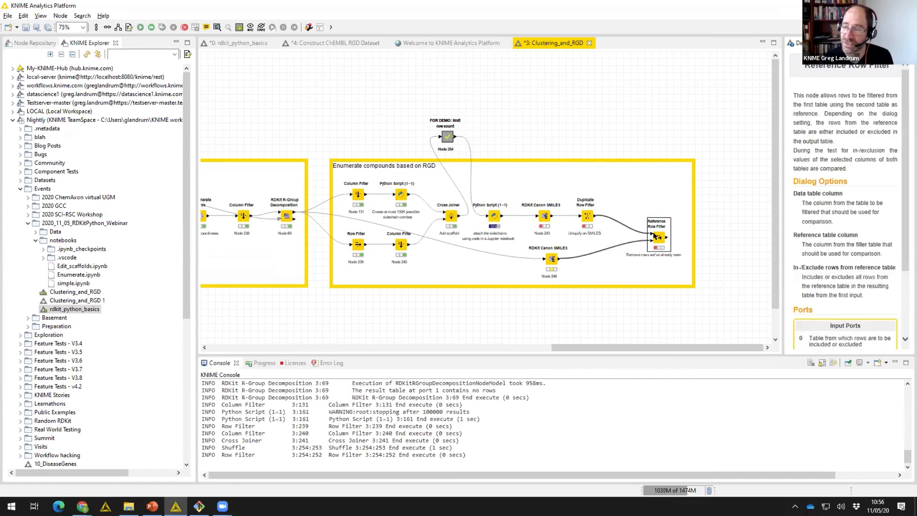
pyautogui.click(551, 258)
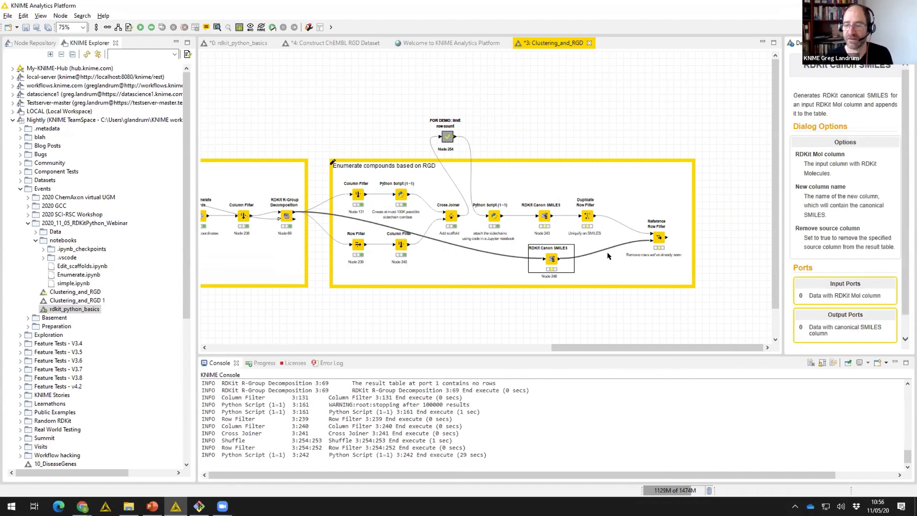
pyautogui.click(659, 236)
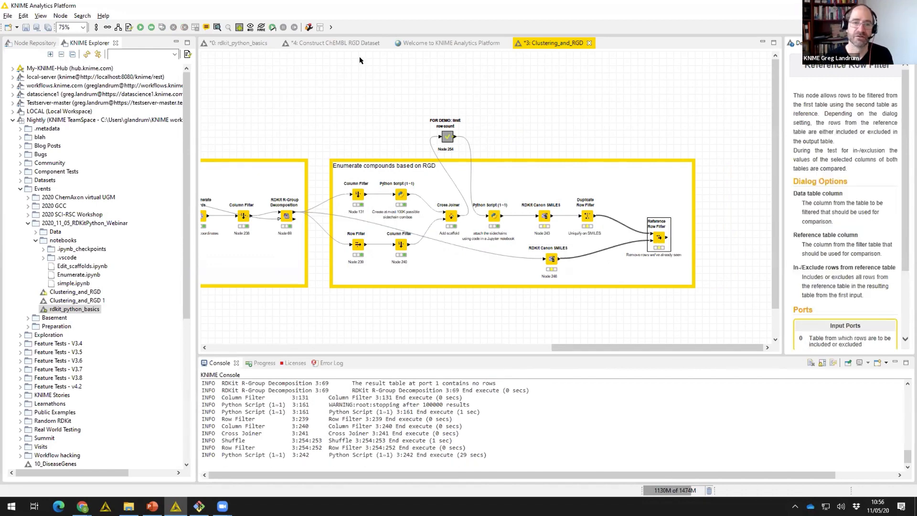
pyautogui.click(141, 28)
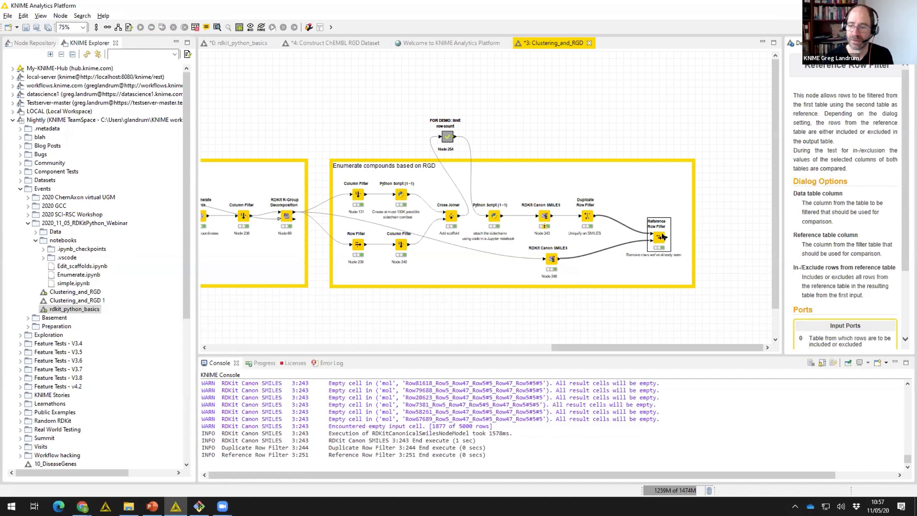
# Open the Reference Row Filter's output table, examine the enumerated structures in the mol and canonical SMILES columns, and close it.
pyautogui.click(217, 28)
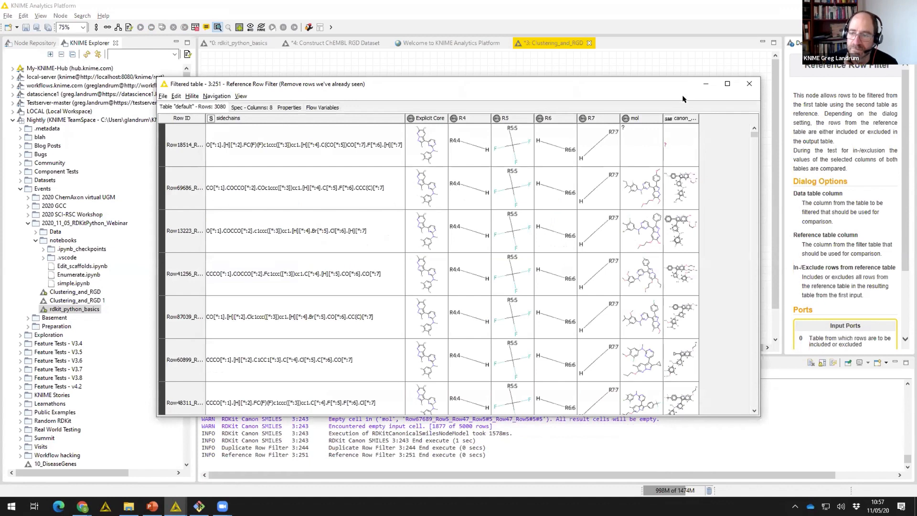
pyautogui.click(684, 117)
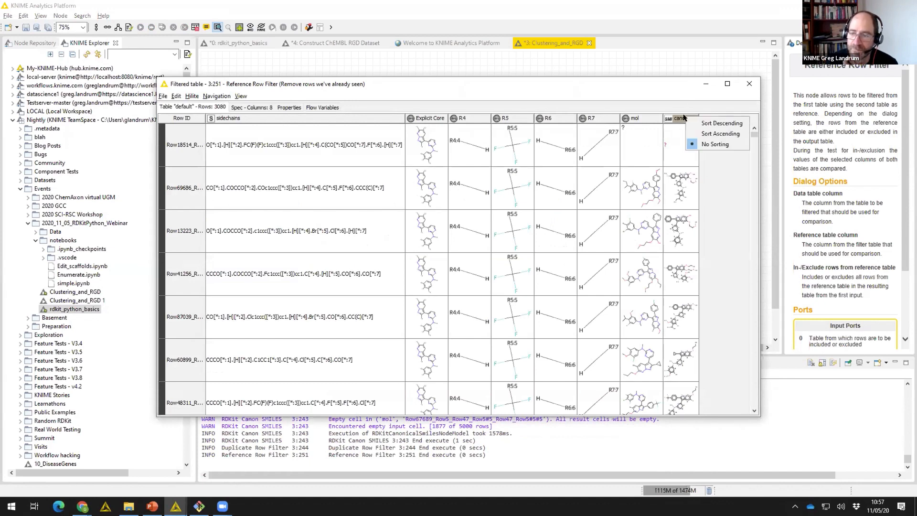
pyautogui.click(665, 99)
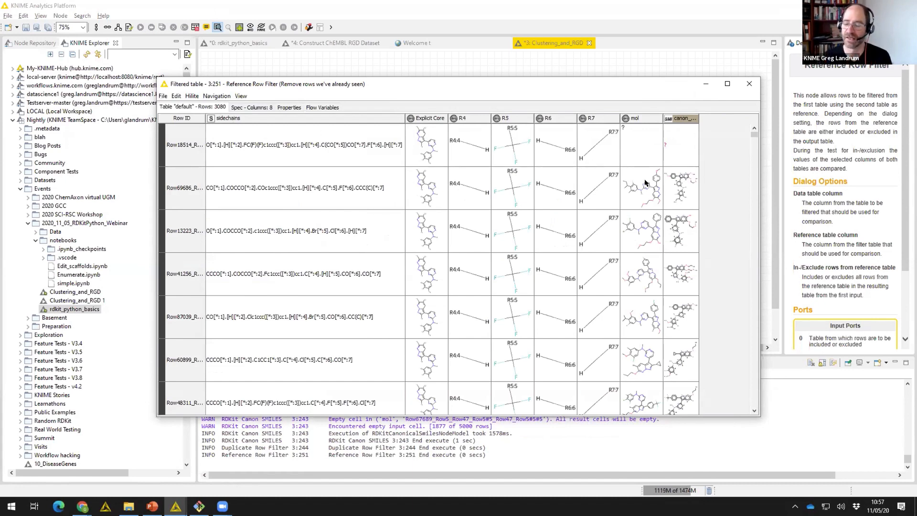
pyautogui.click(667, 189)
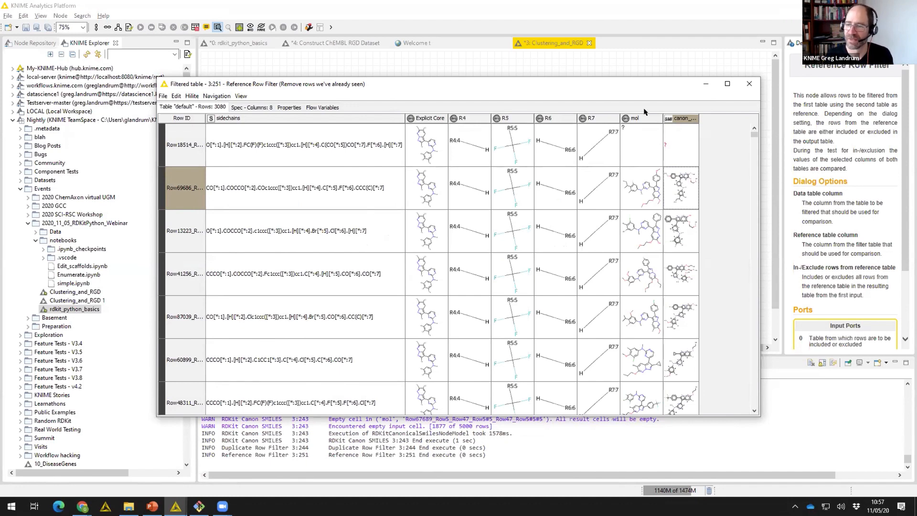
pyautogui.click(636, 135)
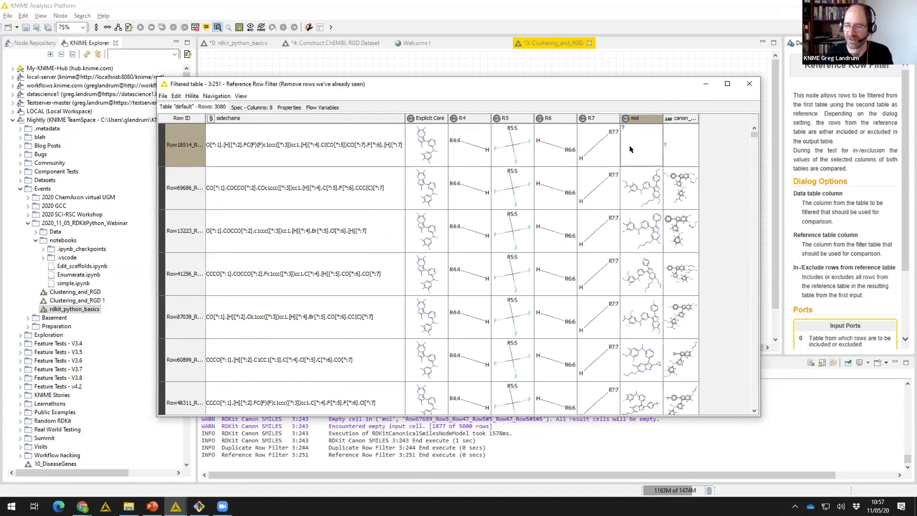
pyautogui.click(749, 85)
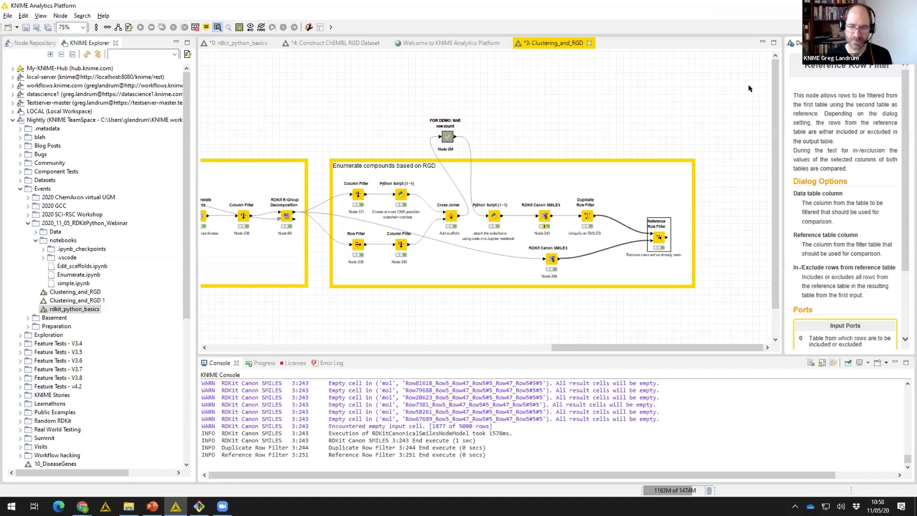
# Switch to the webinar presentation in PowerPoint, start the slide show from "Some thoughts on when to use which tool" and advance one slide.
pyautogui.hotkey('alt', 'Tab')
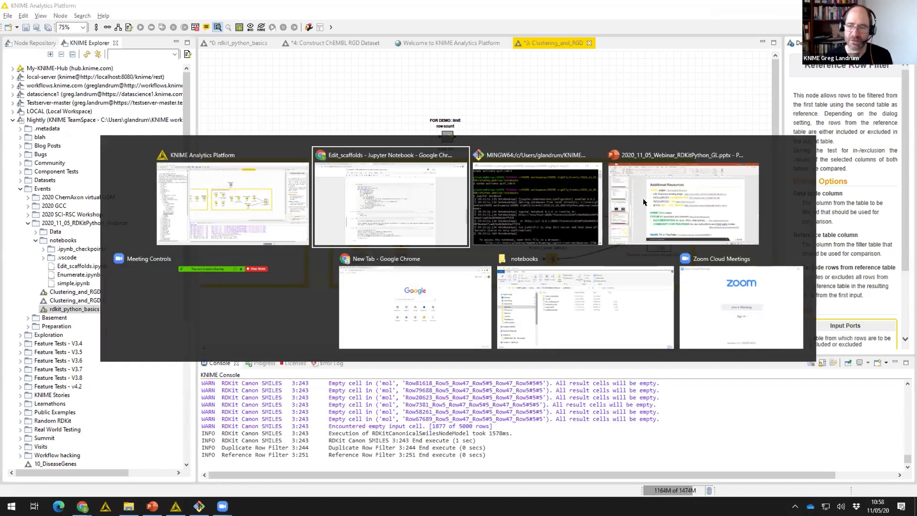
pyautogui.hotkey('alt', 'Tab')
pyautogui.hotkey('alt', 'Tab')
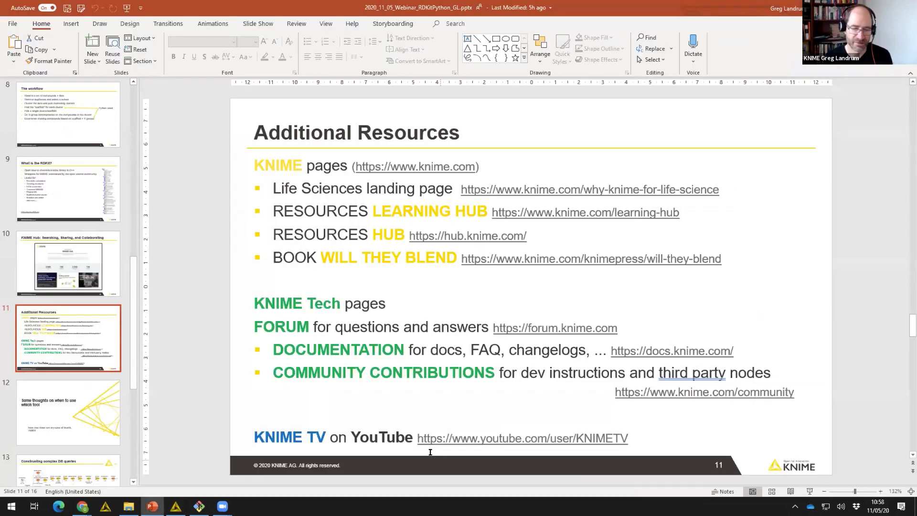
pyautogui.click(103, 408)
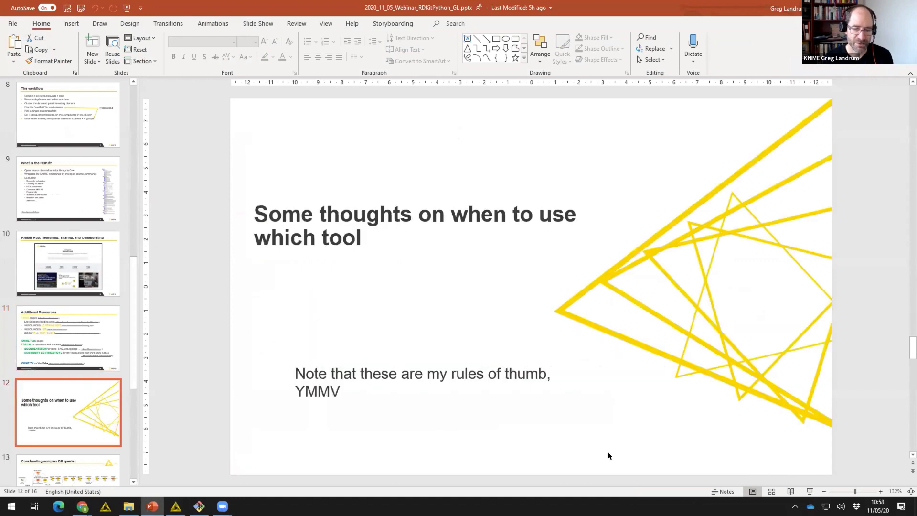
pyautogui.click(810, 491)
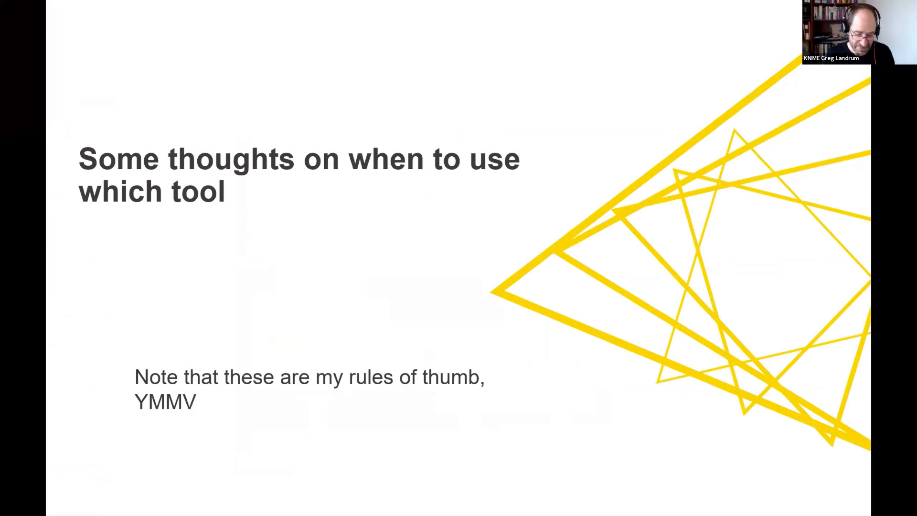
pyautogui.press('Right')
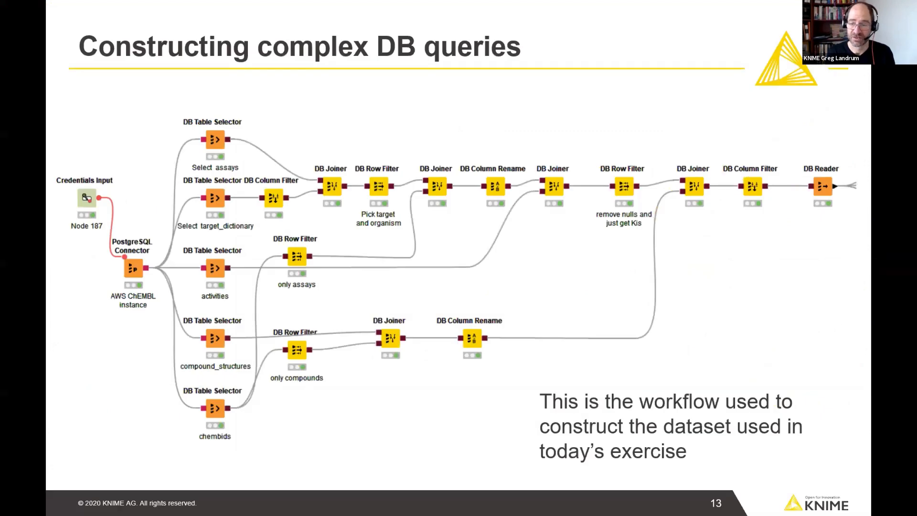